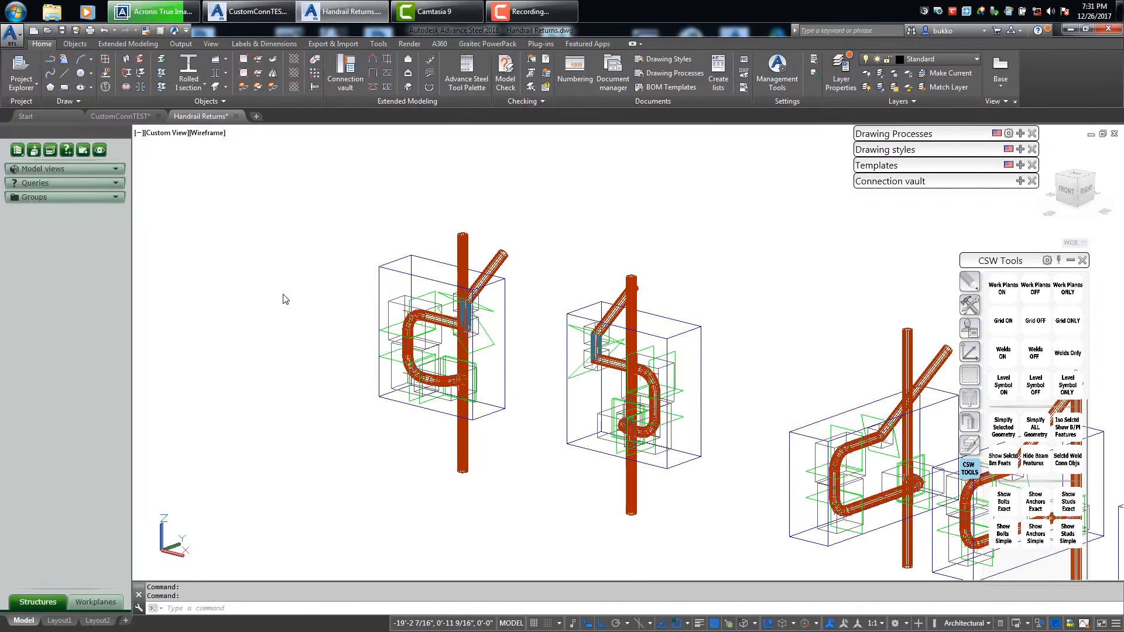
- Inspect the user template name and driver selection prompts of the second sloped bottom wrap return, then close its properties
scroll(283, 299, "down", 7)
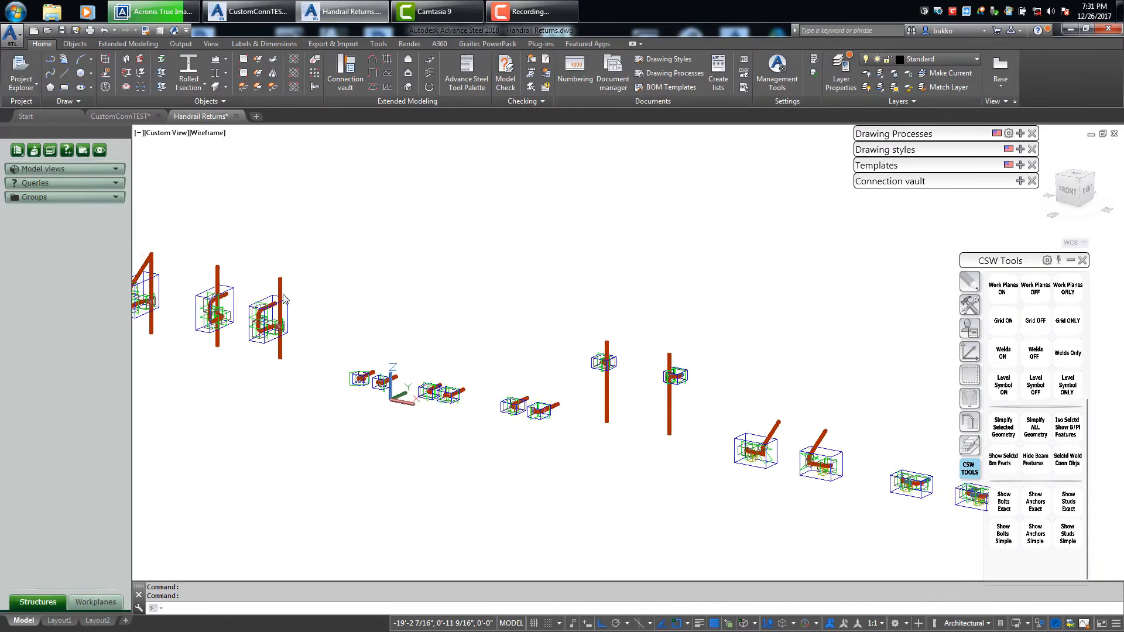
scroll(283, 294, "up", 6)
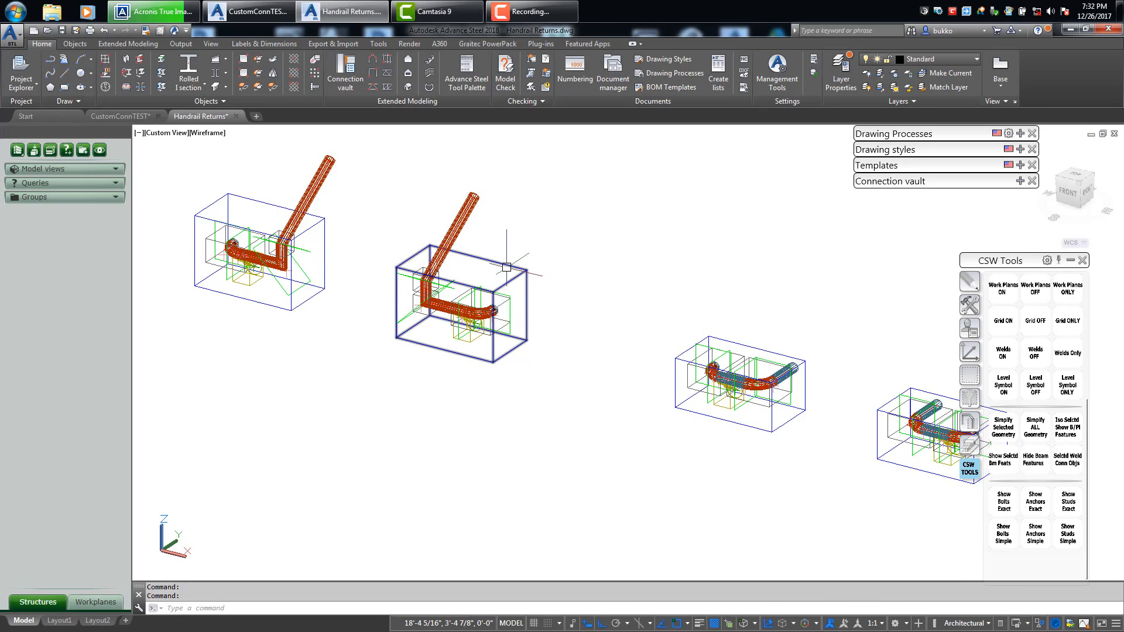
double_click(505, 263)
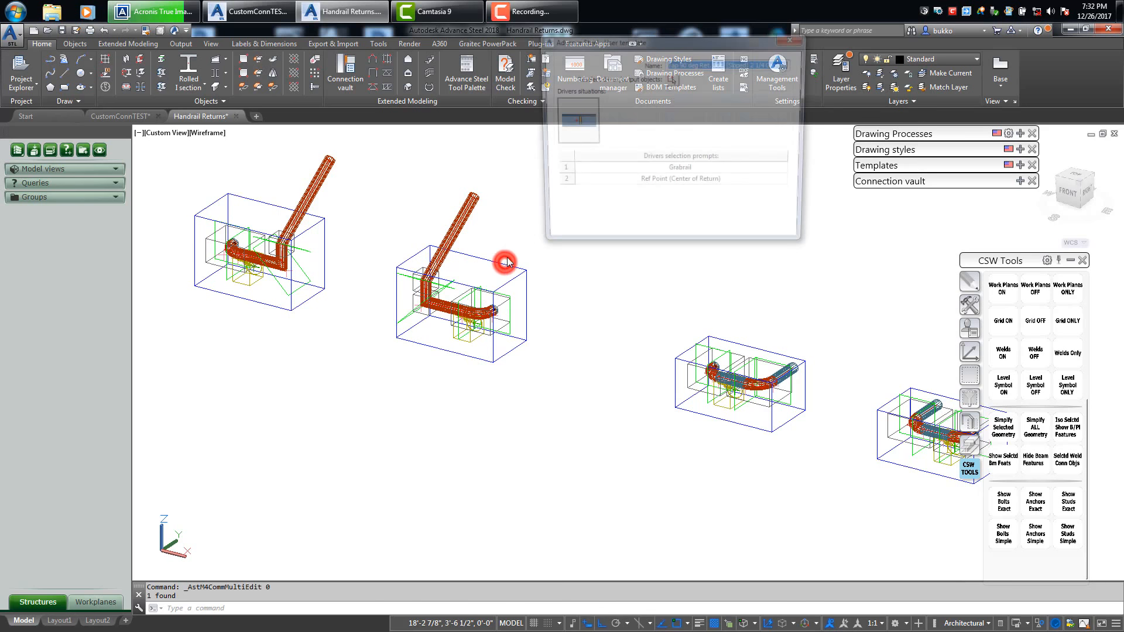
left_click_drag(665, 42, 692, 126)
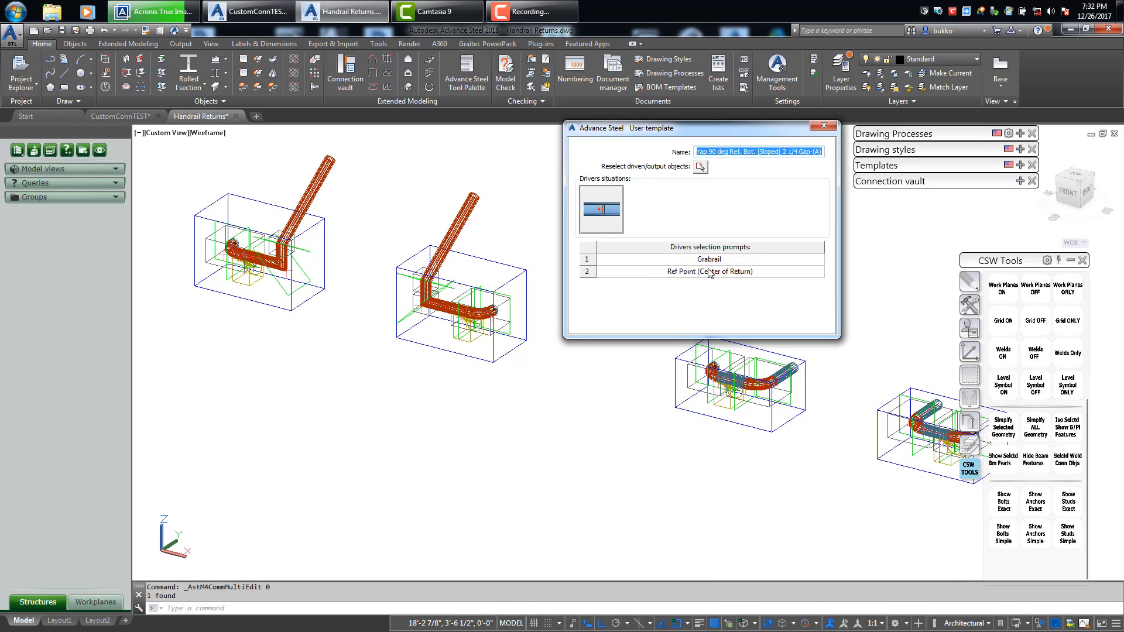
left_click(827, 126)
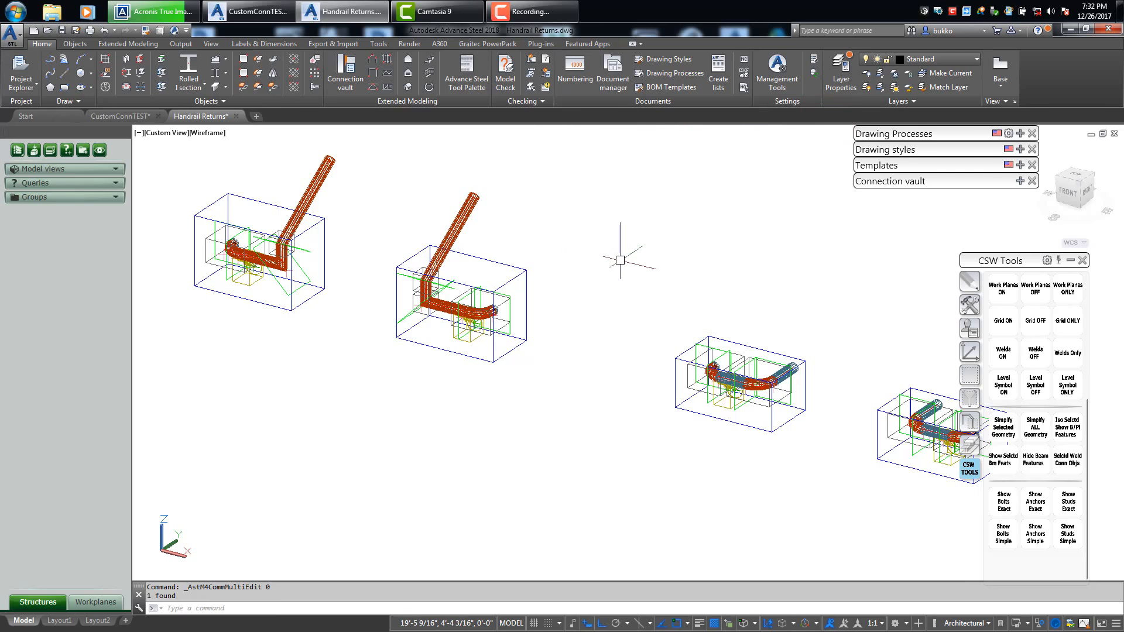
- Turn off all non-geometry objects in the Handrail Returns drawing with the All Non Geo OFF tool
scroll(620, 260, "up", 5)
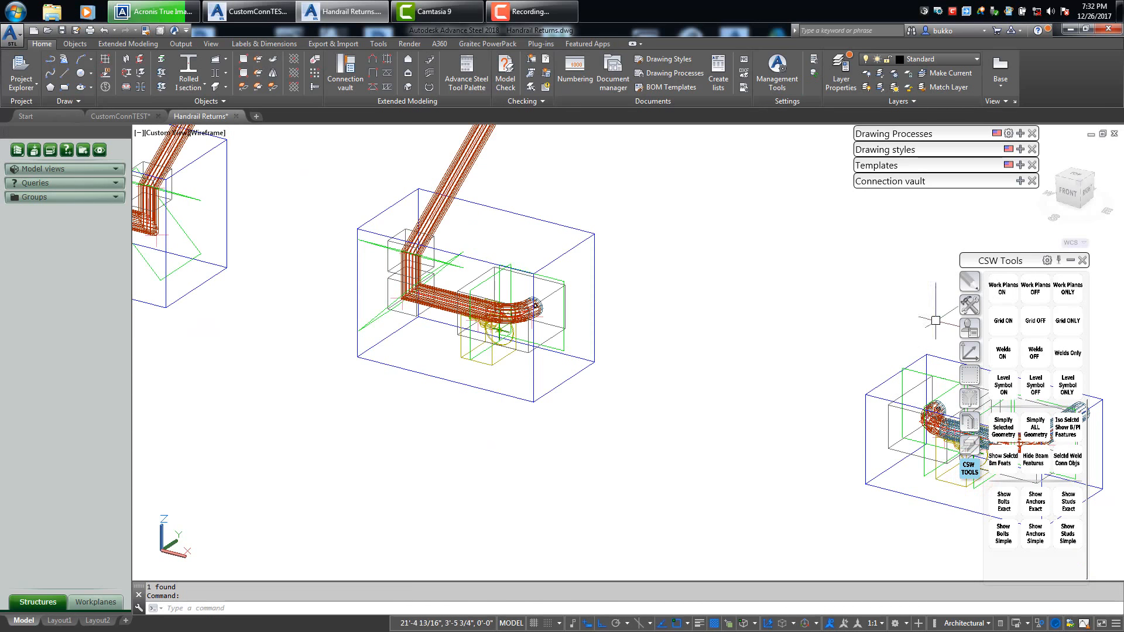
middle_click_drag(873, 306, 632, 244)
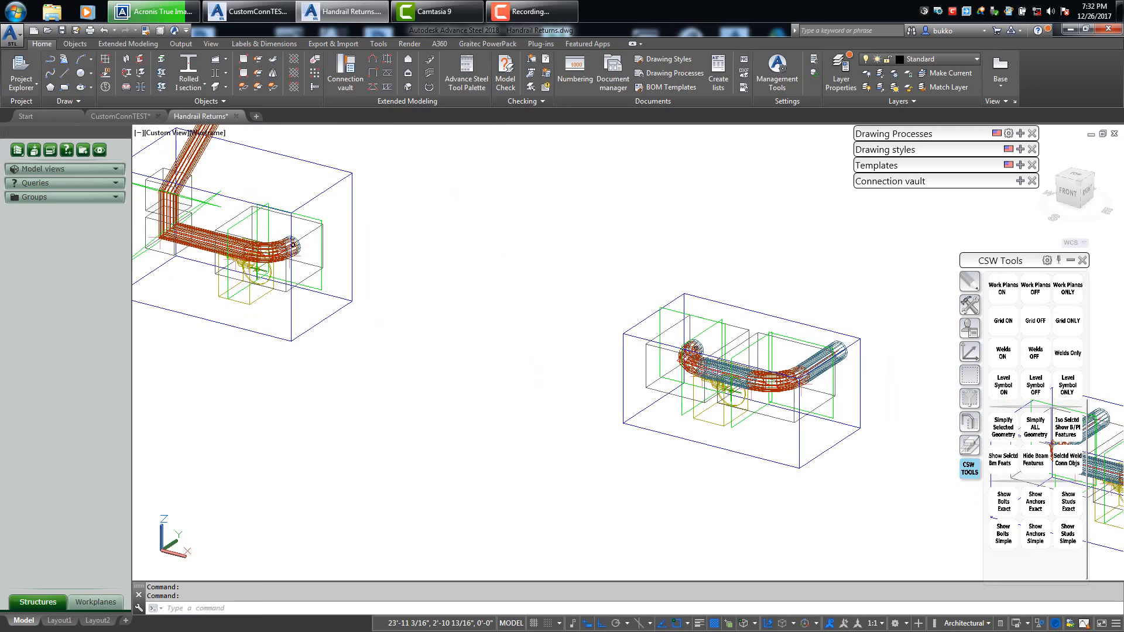
left_click(965, 473)
scroll(1071, 380, "up", 5)
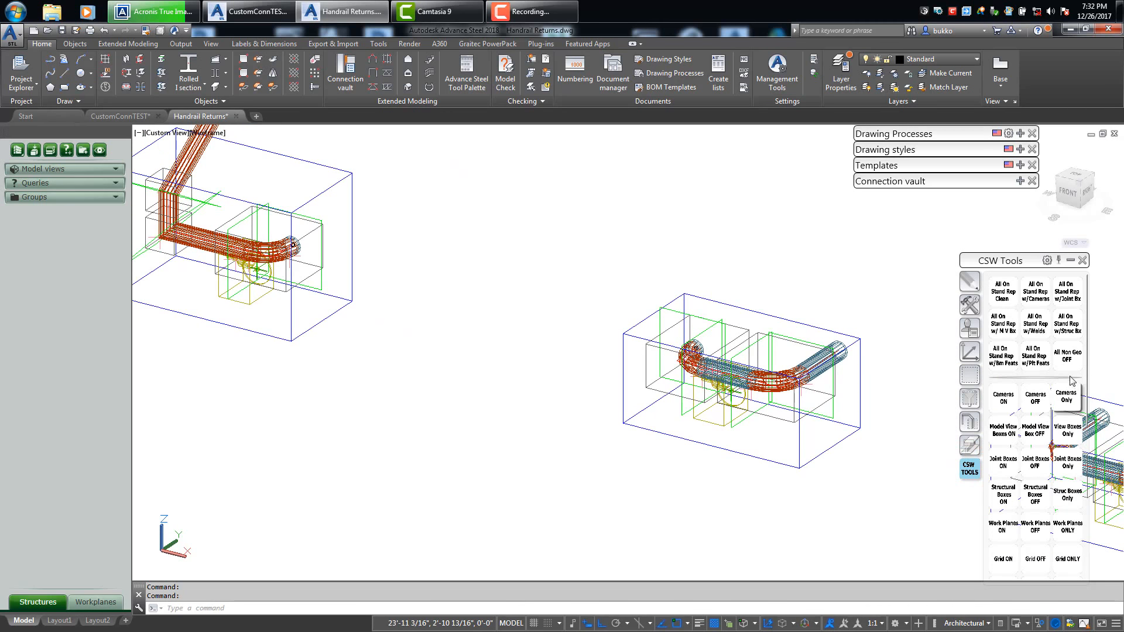
left_click(1066, 355)
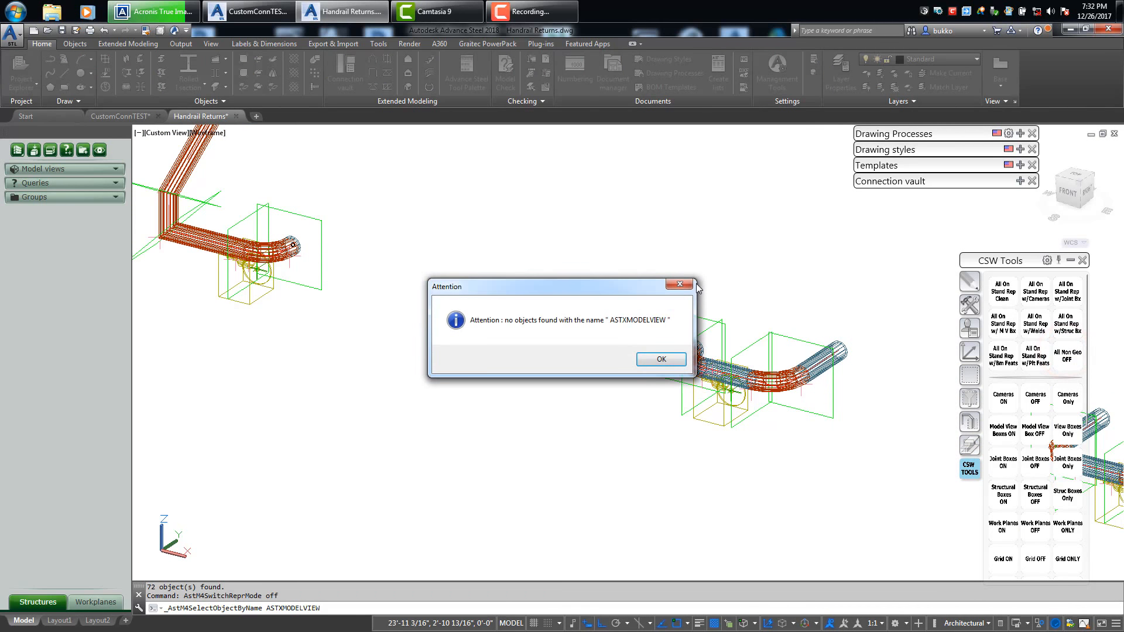
key("Escape")
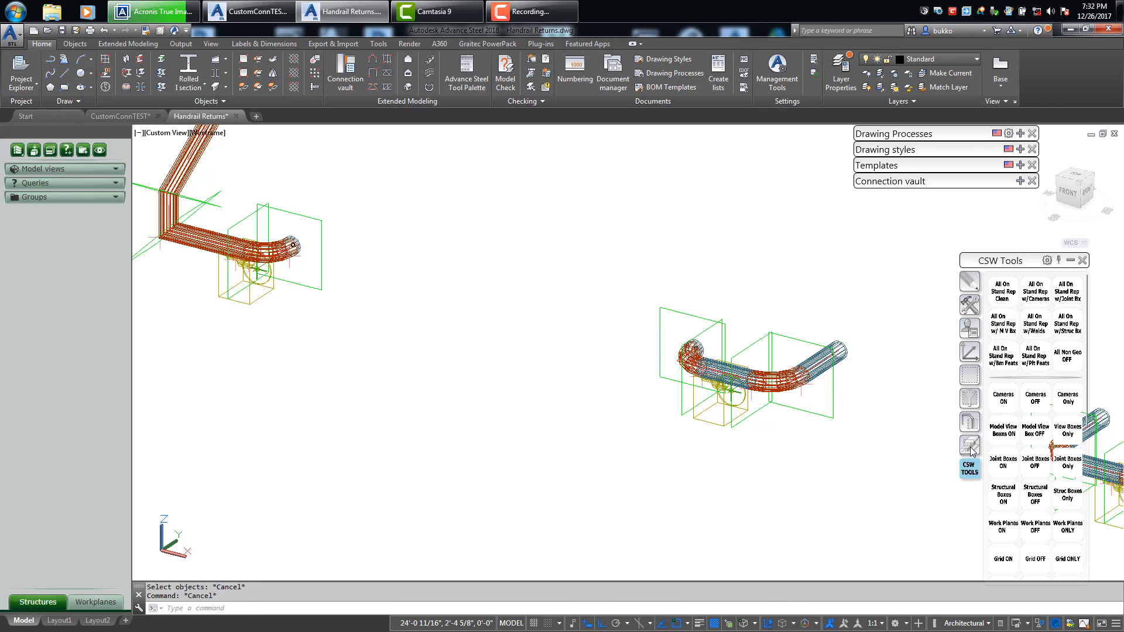
scroll(1001, 454, "down", 5)
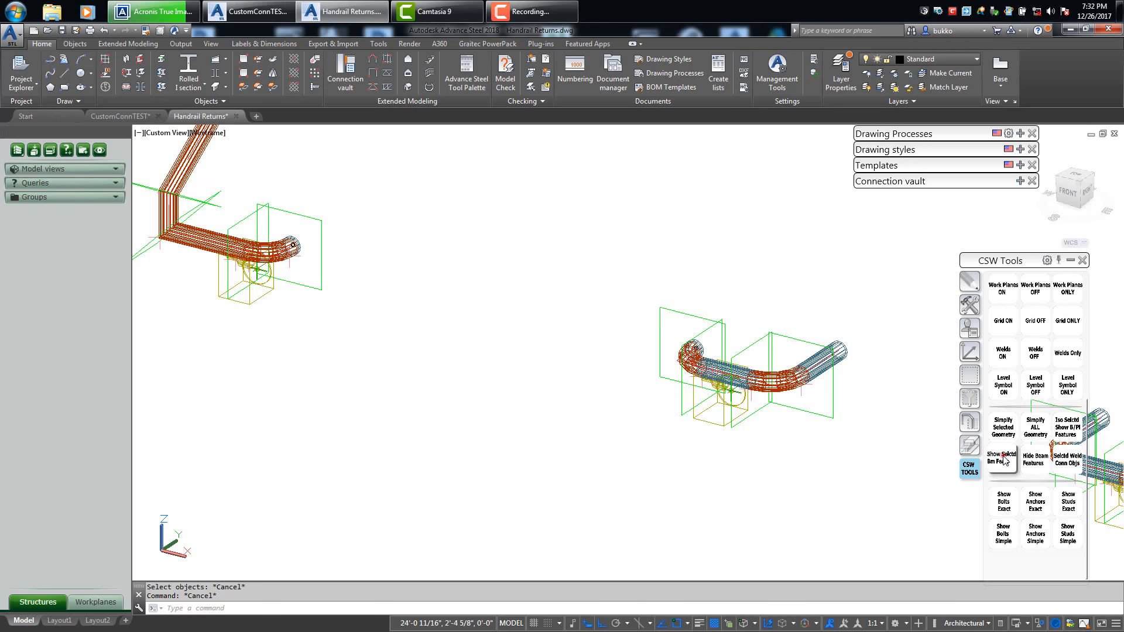
left_click(1001, 458)
key("Escape")
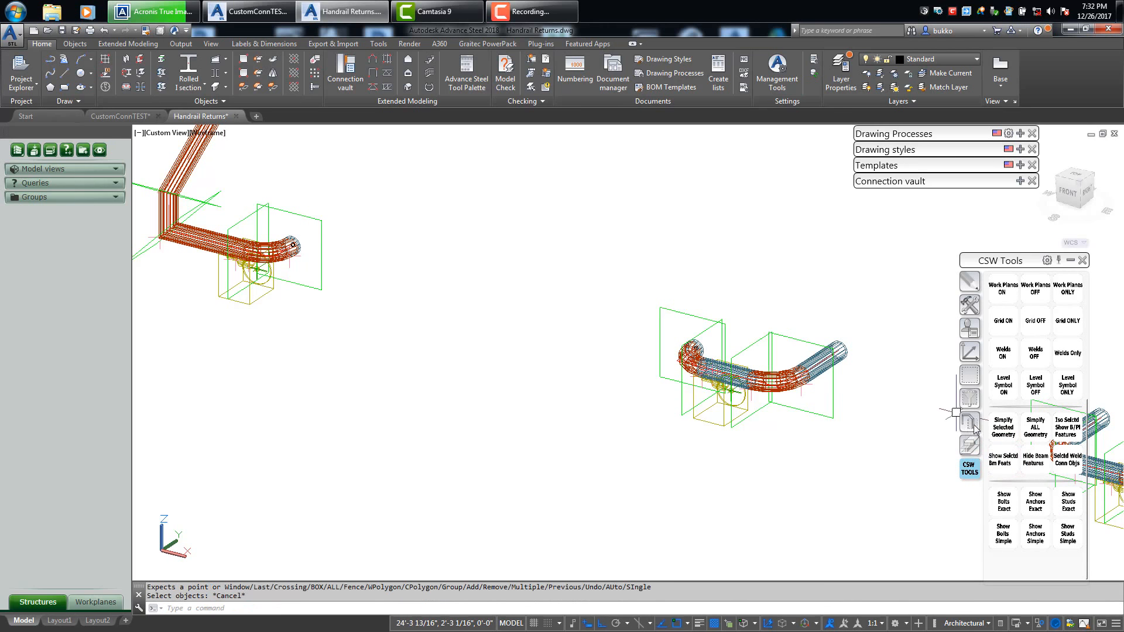
left_click(969, 421)
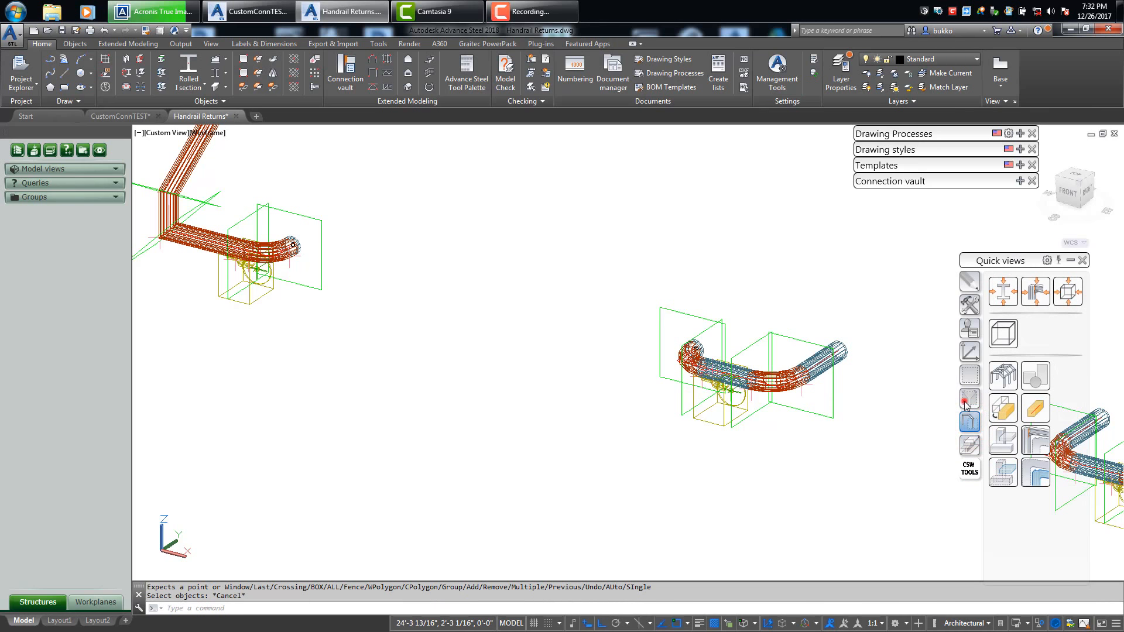
left_click(968, 399)
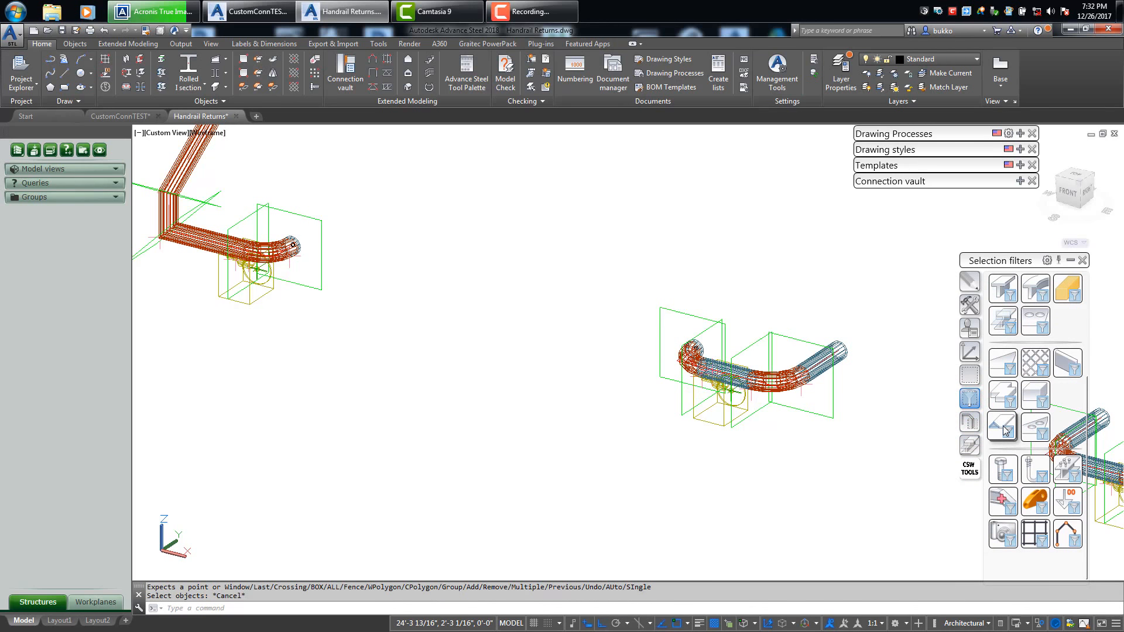
- Hide the beam features on all the handrail returns and save the Handrail Returns drawing
left_click(969, 466)
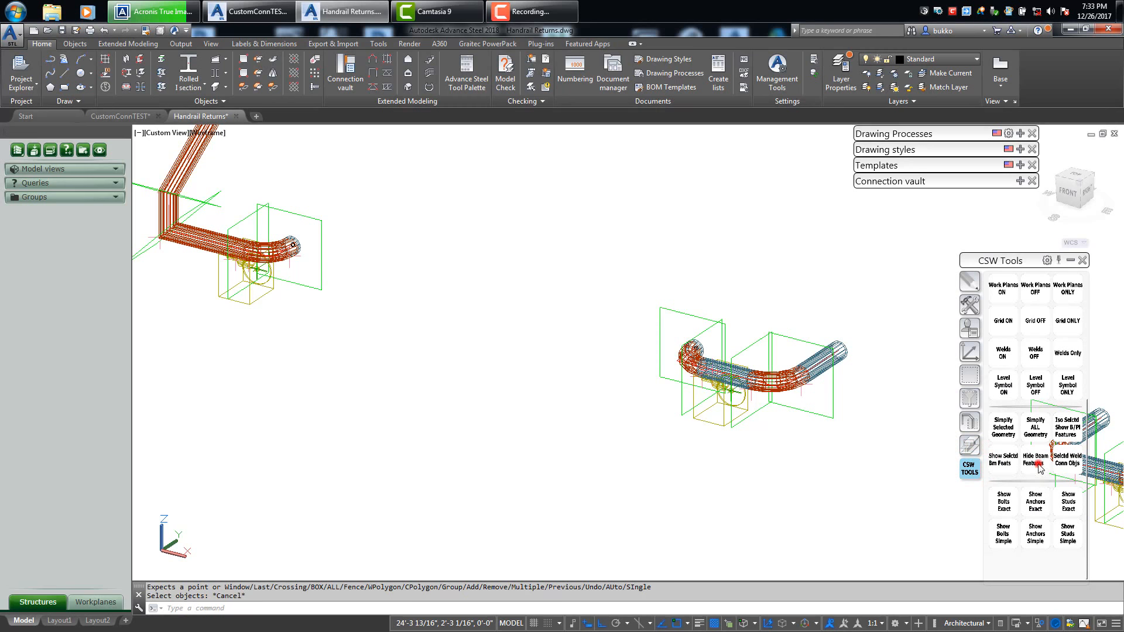
left_click(1038, 466)
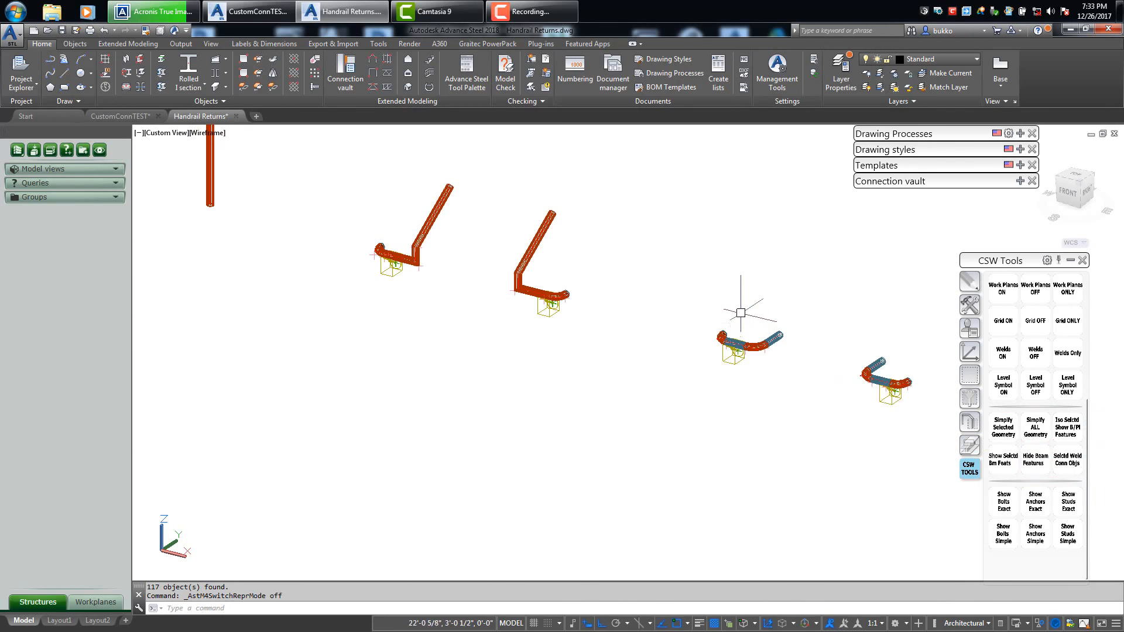
scroll(734, 311, "down", 8)
middle_click_drag(645, 285, 715, 365)
scroll(634, 334, "up", 3)
middle_click_drag(626, 325, 651, 321)
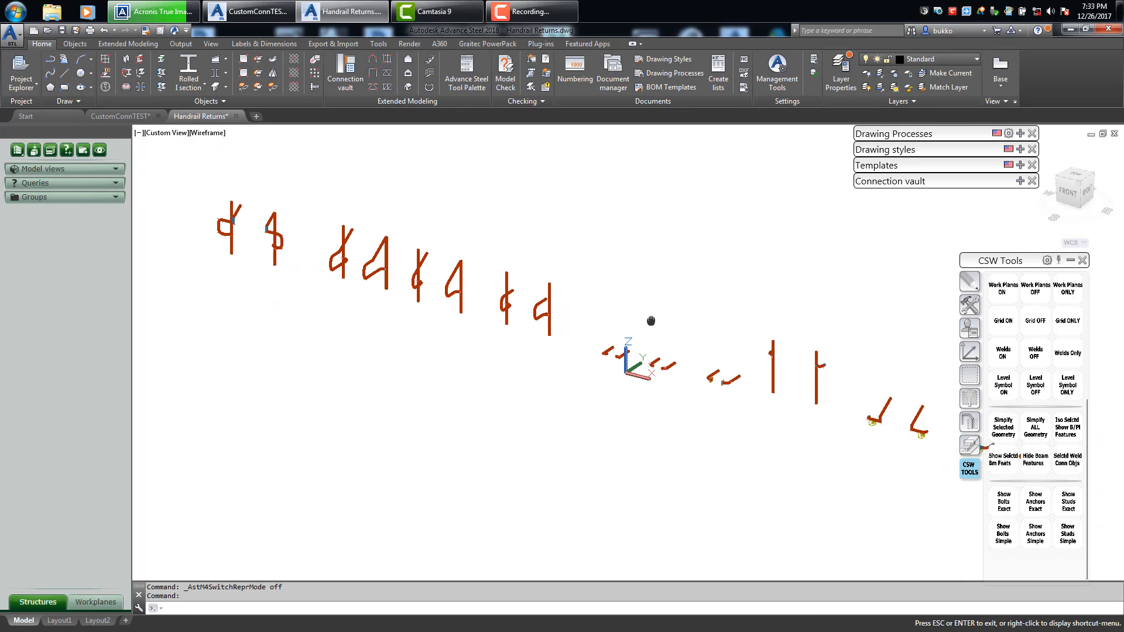
key("Escape")
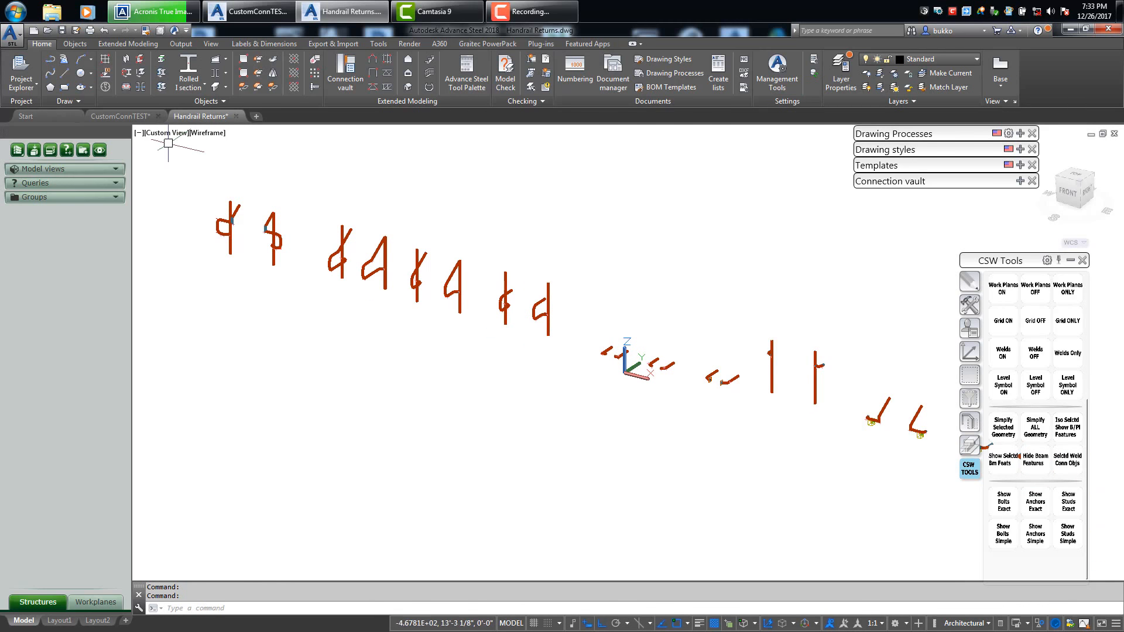
key("ctrl+s")
- In the CustomConnTEST drawing, view the open handrail end and bracket, and look over the Handrail Returns connection templates
left_click(134, 115)
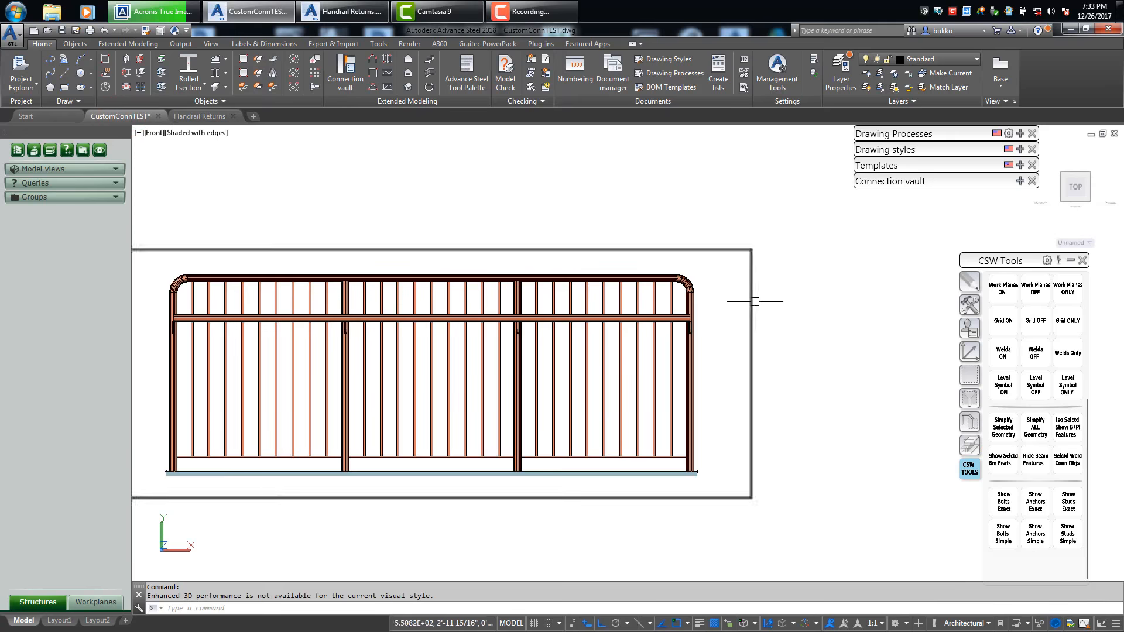
middle_click_drag(663, 297, 752, 250)
middle_click_drag(763, 335, 785, 319, "shift")
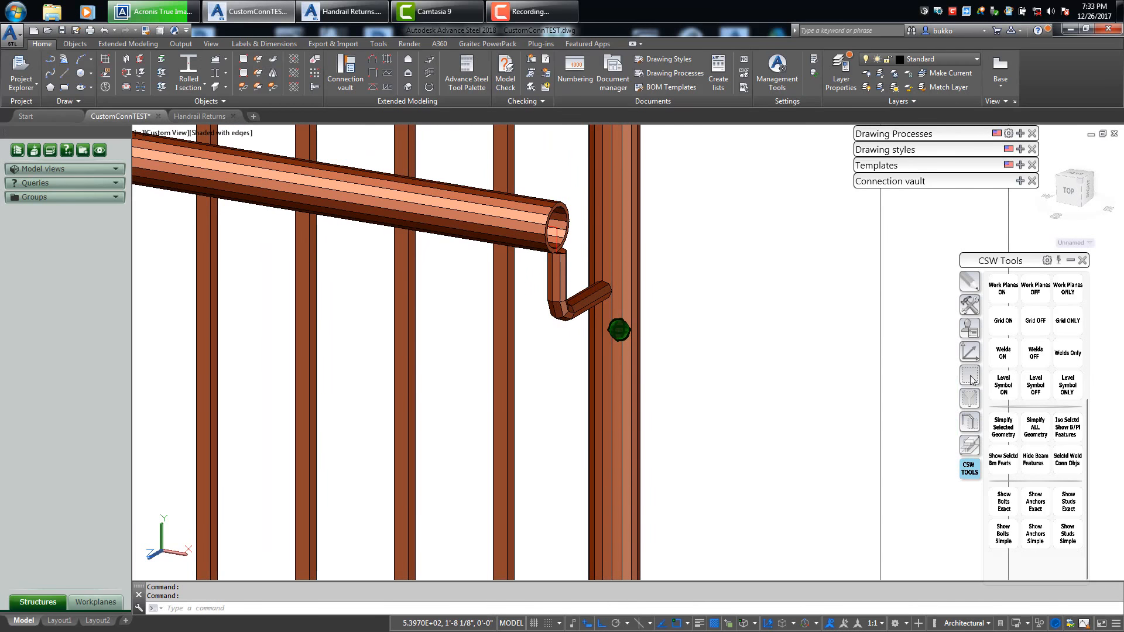
left_click(969, 326)
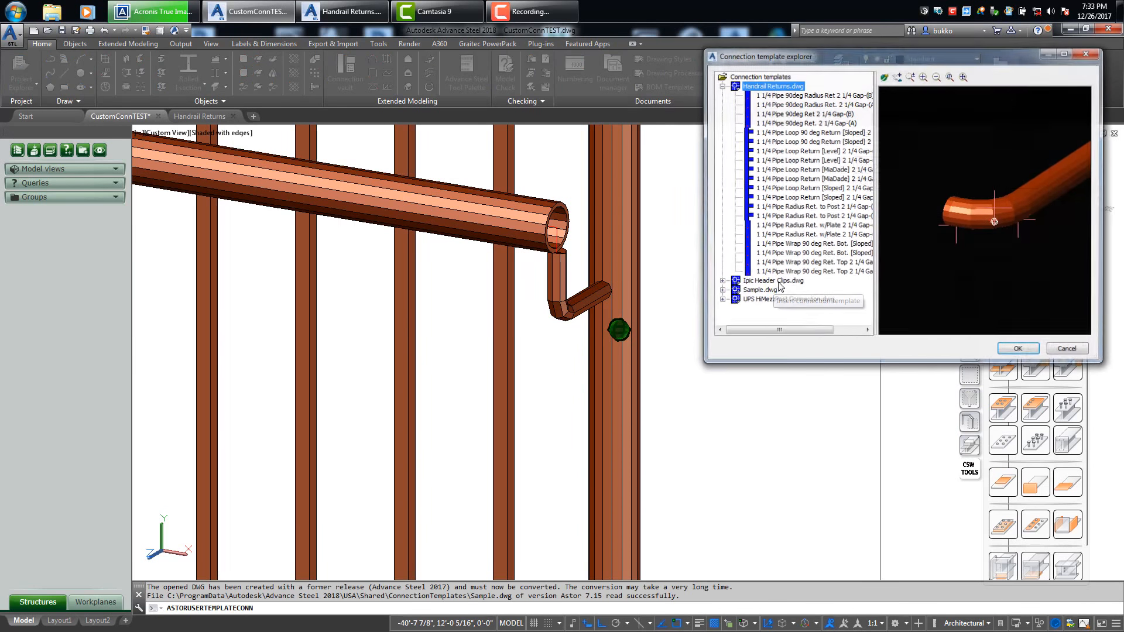
left_click_drag(890, 59, 871, 135)
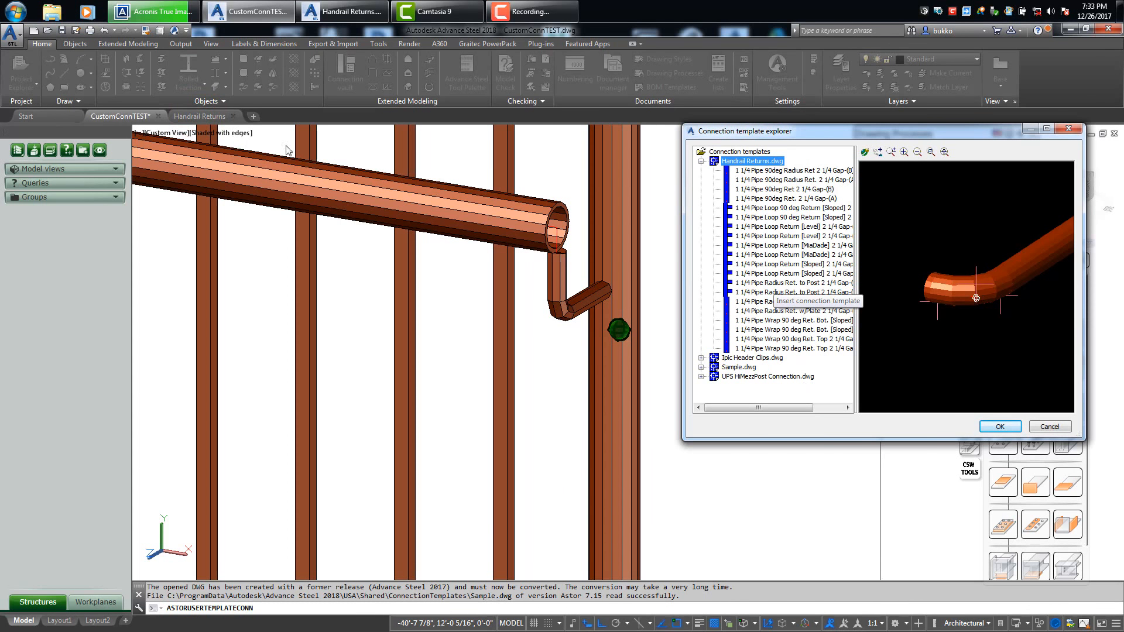
left_click(1050, 426)
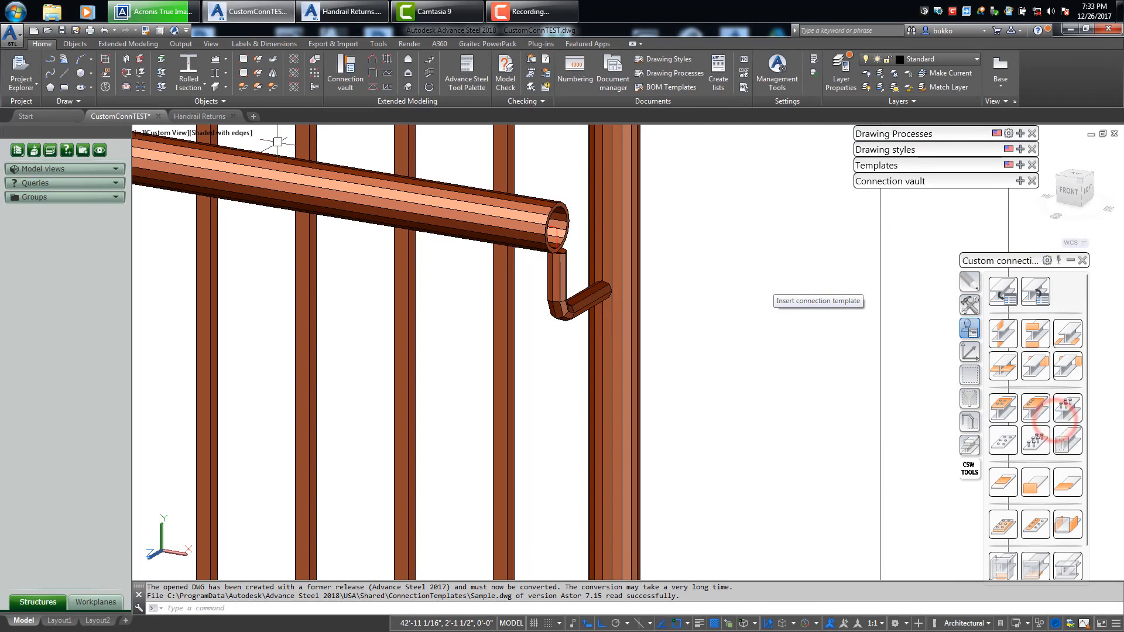
- Turn off the welds in the Handrail Returns drawing and save it
left_click(216, 117)
mouse_move(781, 366)
middle_mouse_down()
mouse_move(685, 330)
mouse_move(534, 306)
middle_mouse_up()
scroll(686, 329, "up", 10)
middle_click_drag(774, 372, 657, 363)
scroll(681, 350, "up", 4)
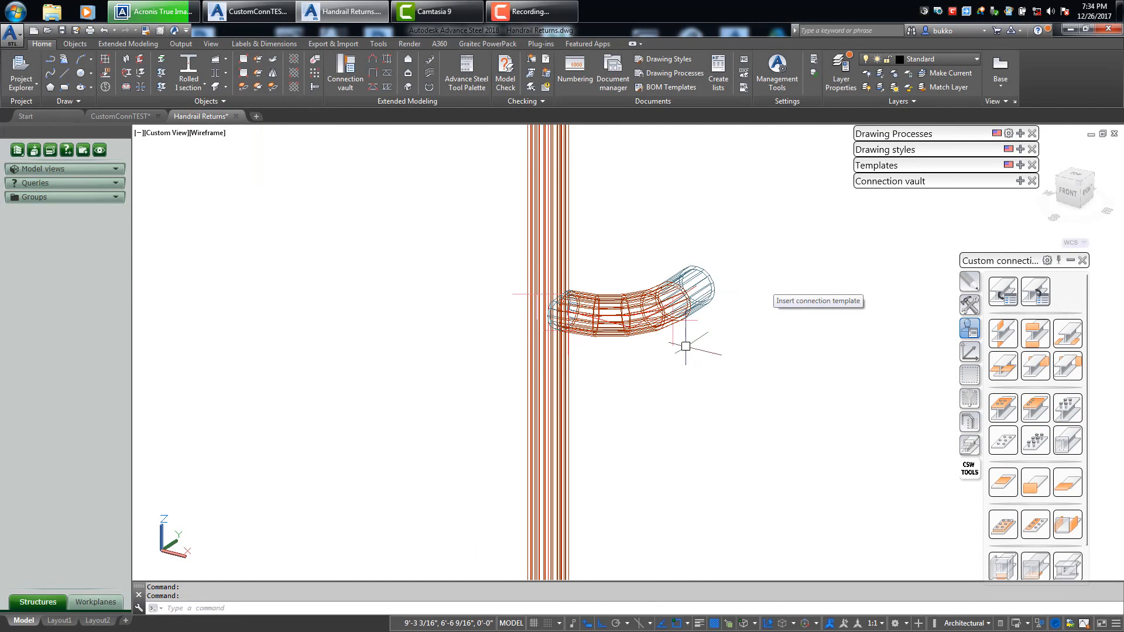
left_click(970, 468)
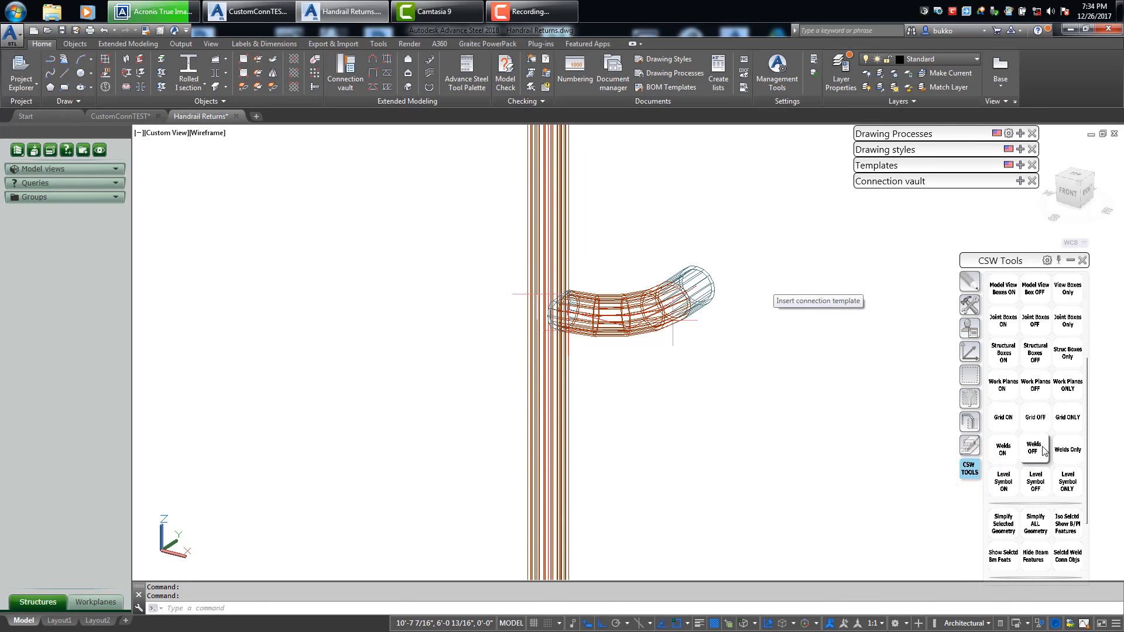
left_click(1033, 446)
scroll(722, 359, "down", 6)
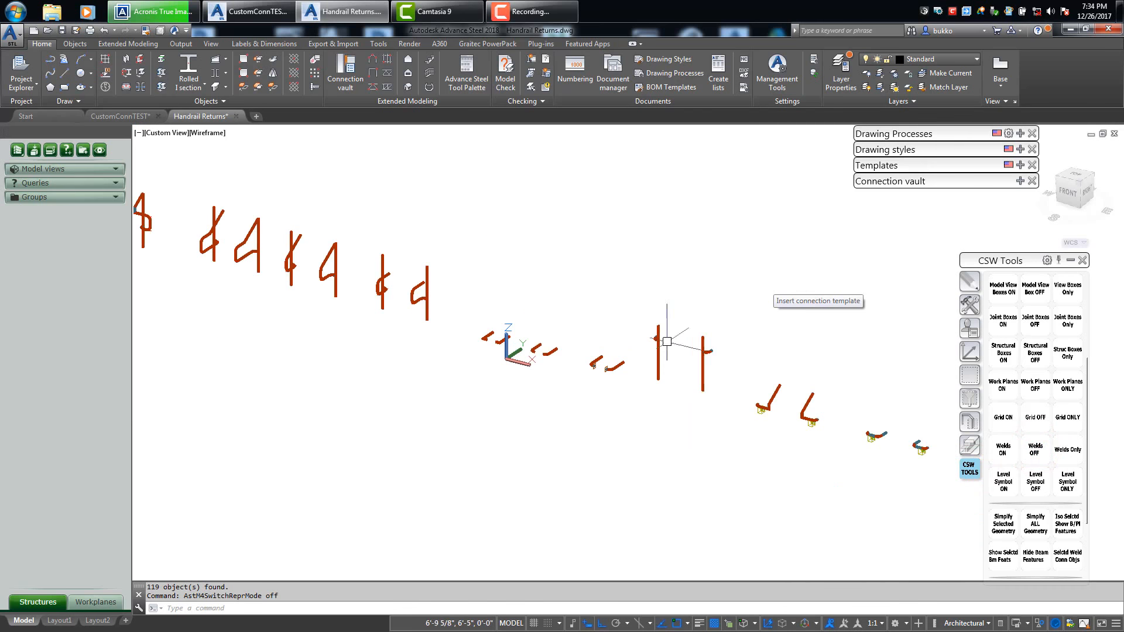
key("ctrl+s")
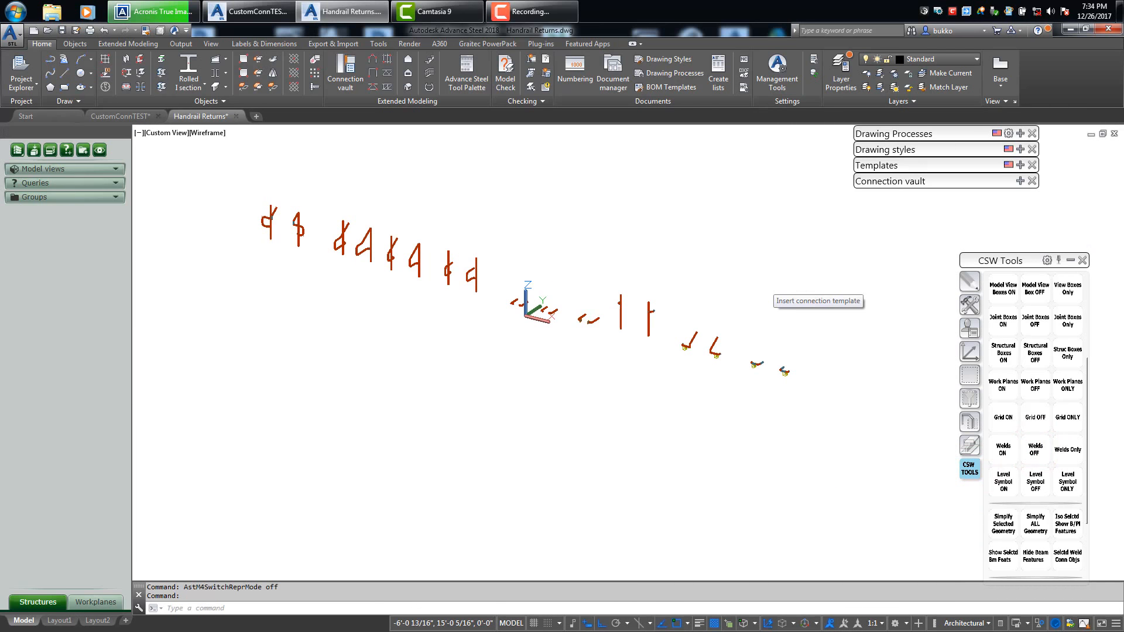
- Open the connection template explorer in the CustomConnTEST drawing for inserting a connection template
left_click(120, 116)
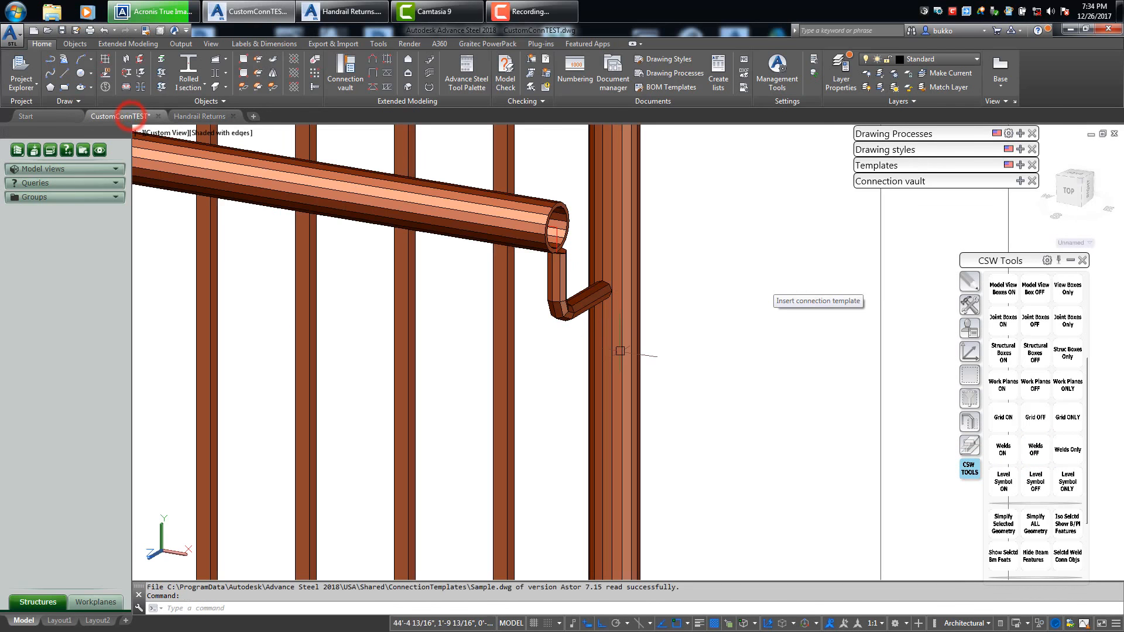
left_click(971, 325)
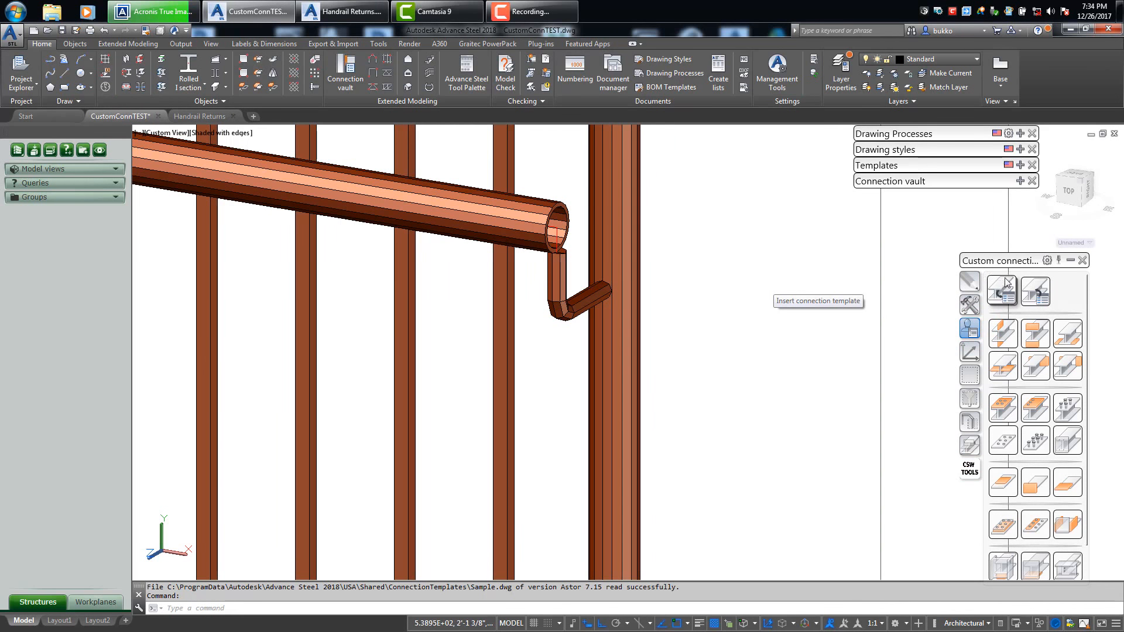
left_click(1033, 292)
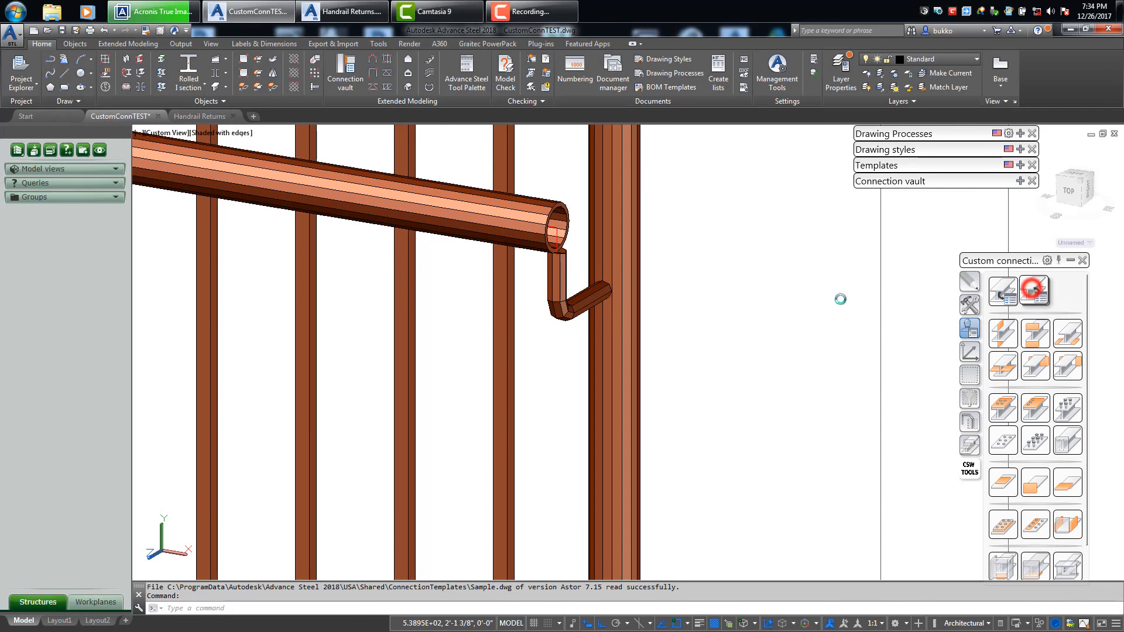
- Examine the pipe return in the connection template explorer's 3D preview
left_click(983, 307)
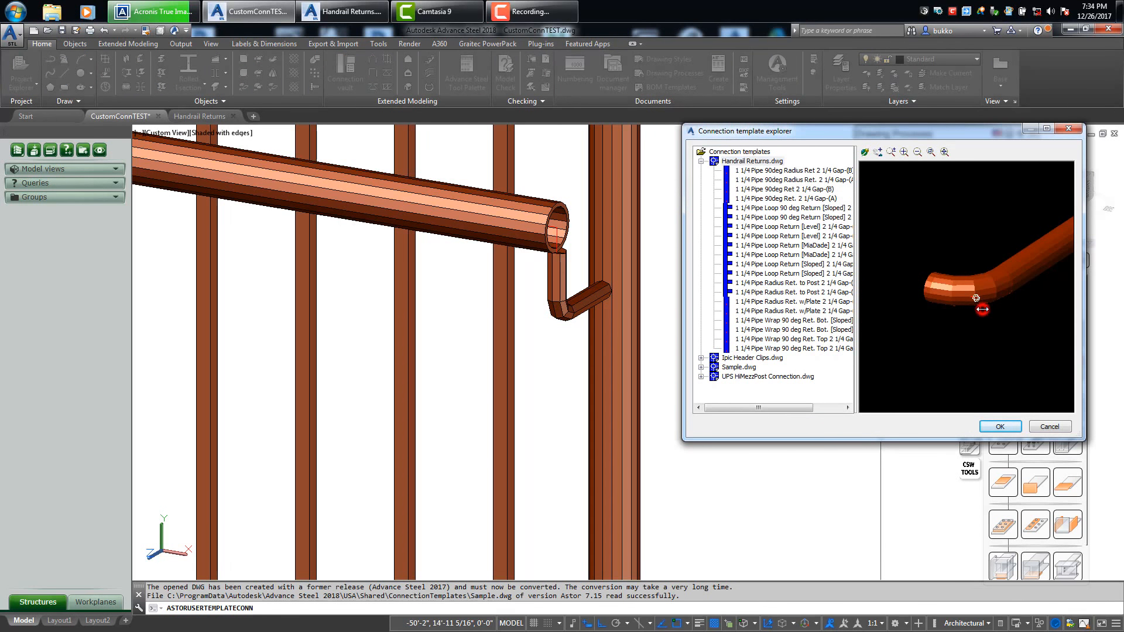
scroll(984, 308, "down", 3)
scroll(986, 308, "down", 1)
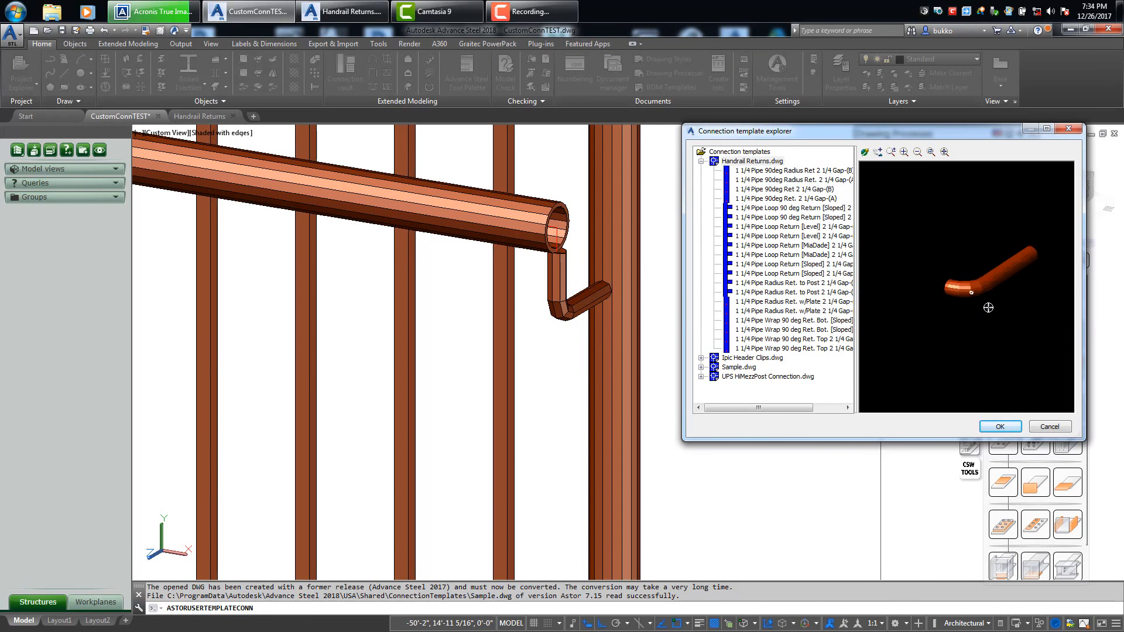
scroll(986, 308, "up", 2)
middle_click_drag(982, 307, 956, 310)
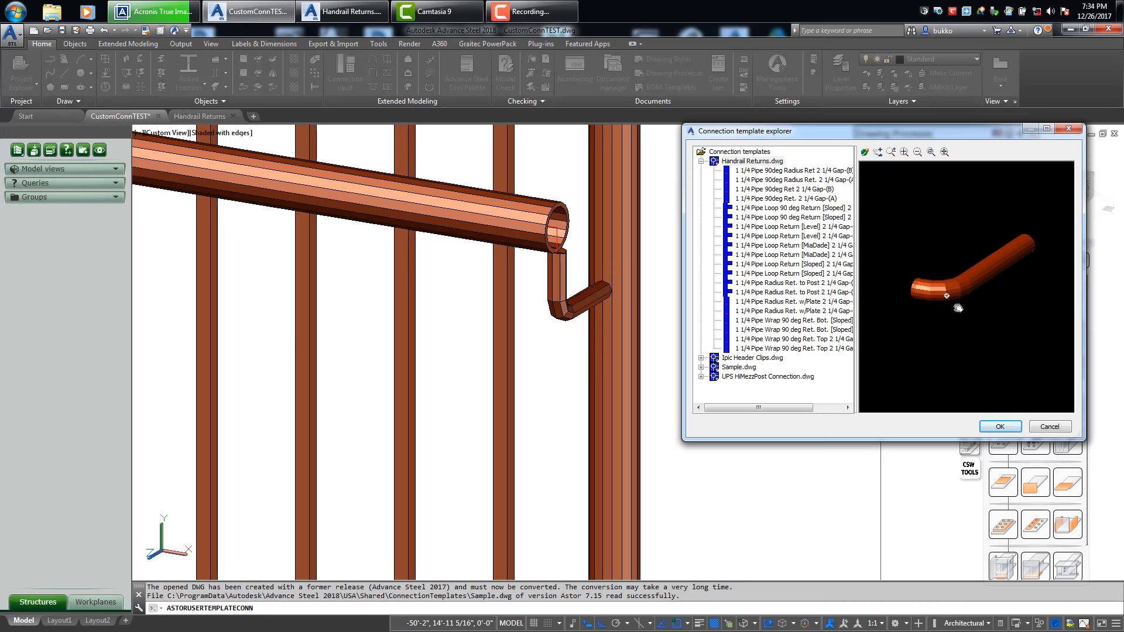
scroll(927, 302, "up", 2)
scroll(926, 303, "down", 3)
scroll(925, 314, "up", 1)
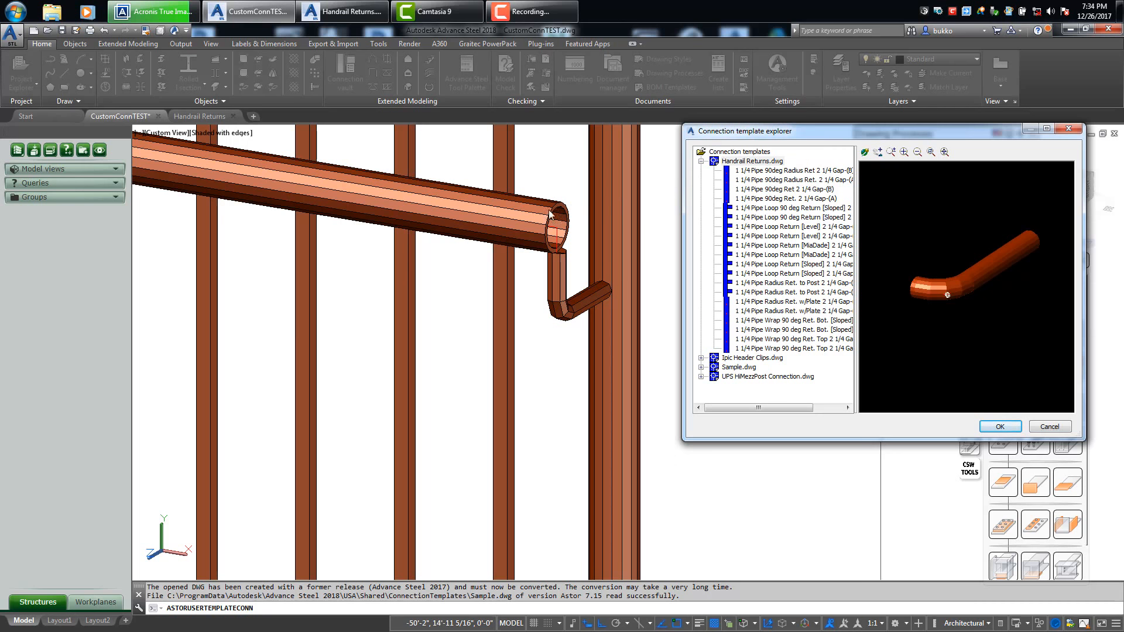
- Insert the 1 1/4 Pipe Loop Return [Level] 2 1/4 Gap-(A) template from Handrail Returns.dwg between the end post and the open grabrail end
left_click_drag(855, 213, 892, 213)
left_click(812, 218)
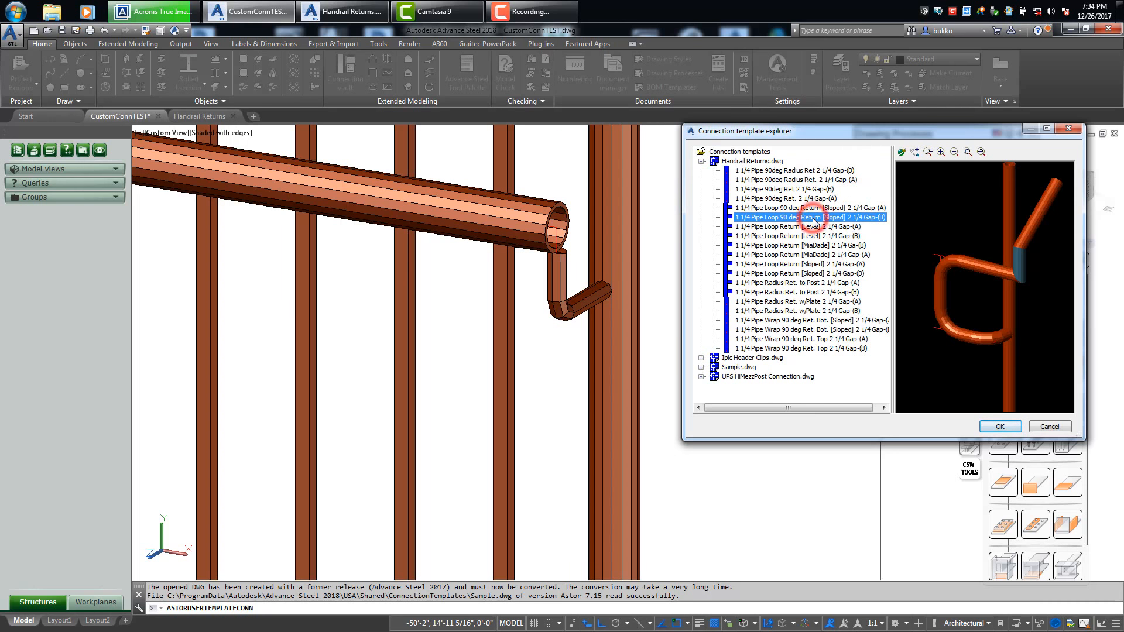
left_click(808, 236)
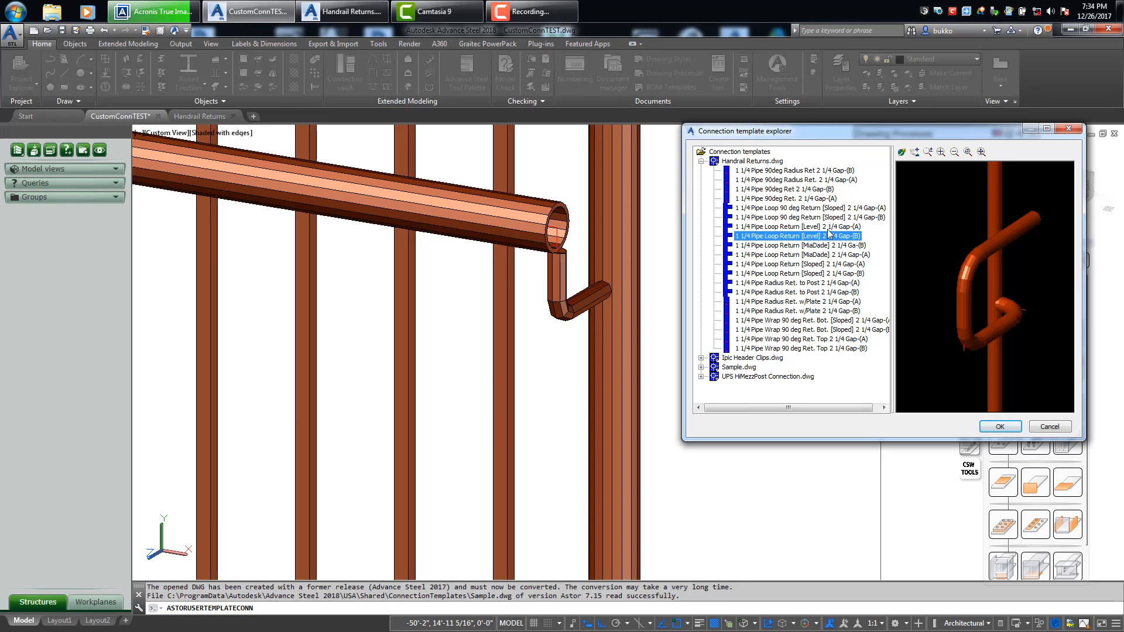
left_click(793, 227)
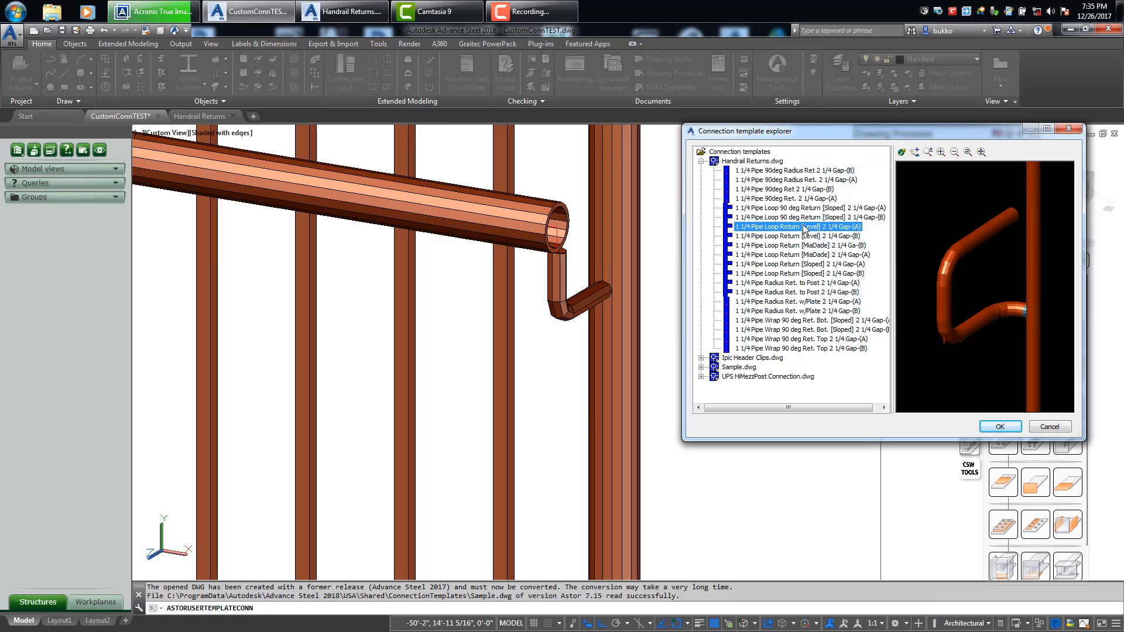
left_click(1010, 428)
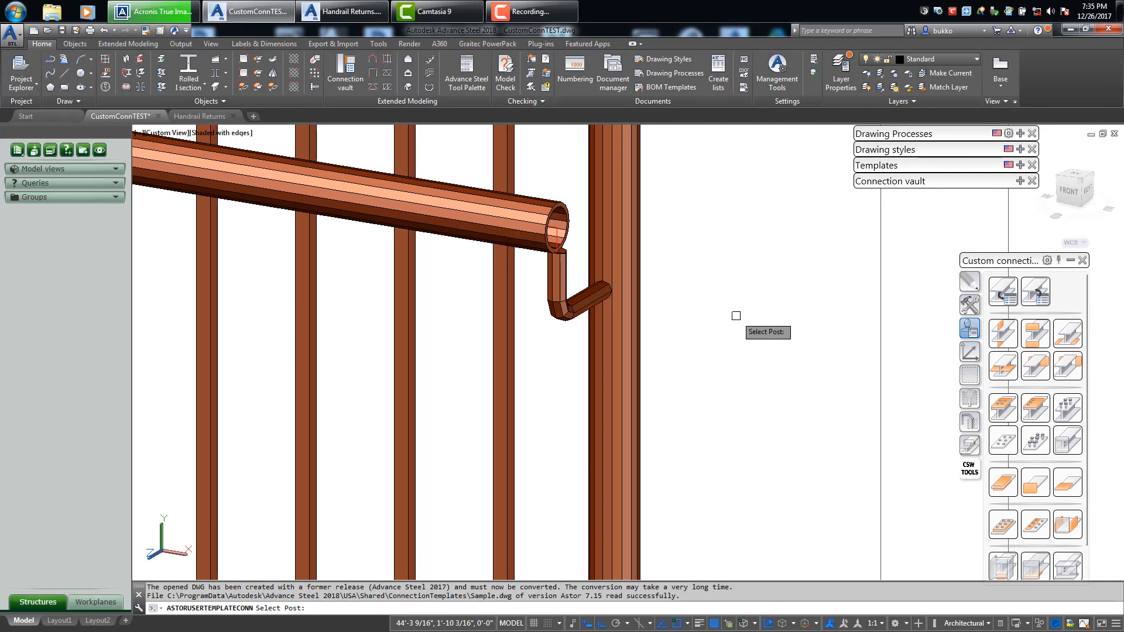
left_click(626, 371)
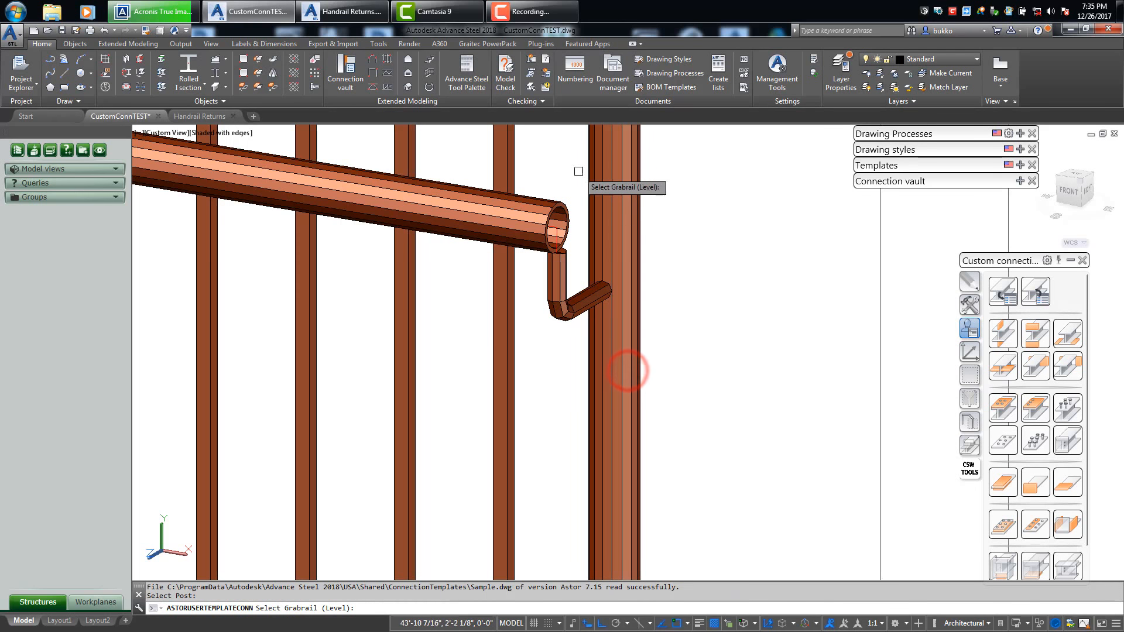
left_click(533, 195)
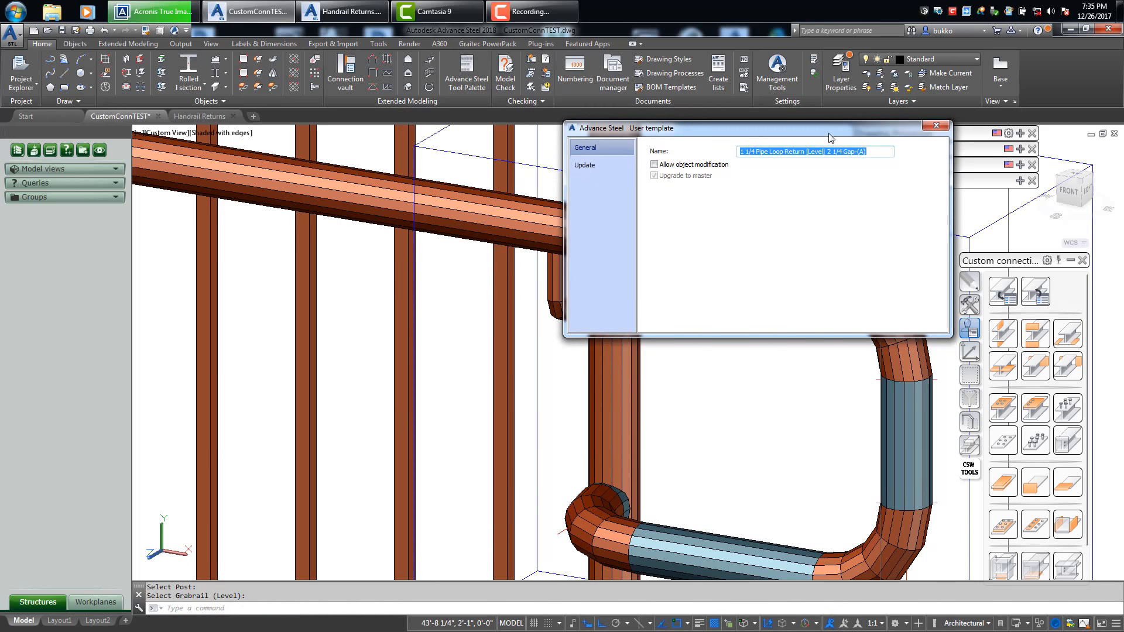
left_click(828, 127)
left_click_drag(825, 138, 910, 278)
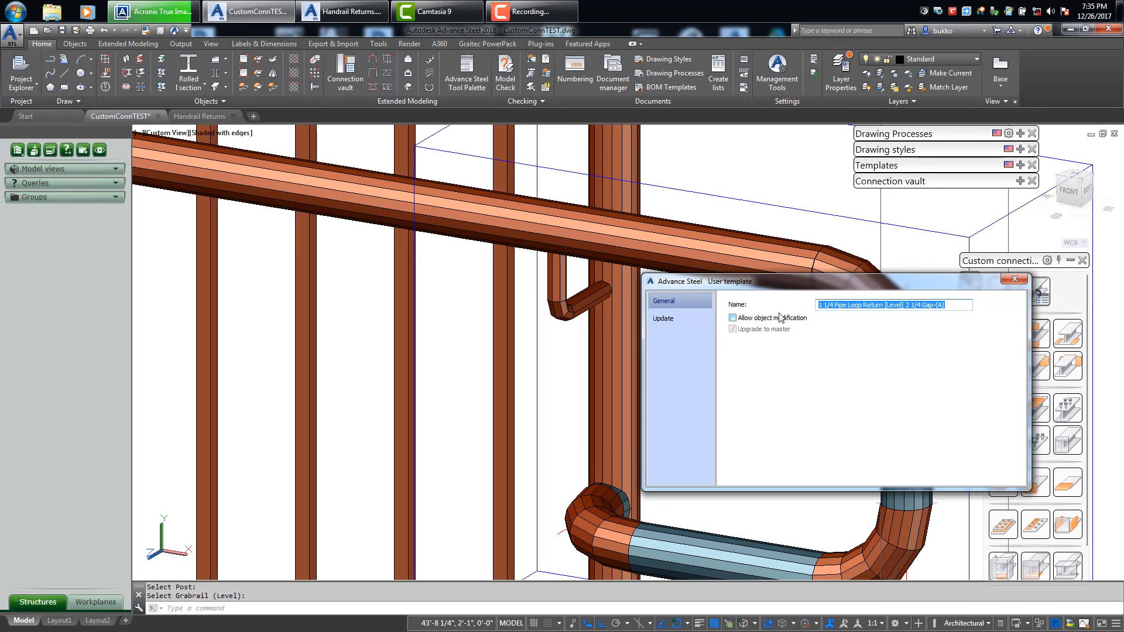
left_click(1015, 280)
- Allow object modification in the user template properties of the inserted loop return
scroll(734, 339, "down", 3)
scroll(734, 338, "up", 2)
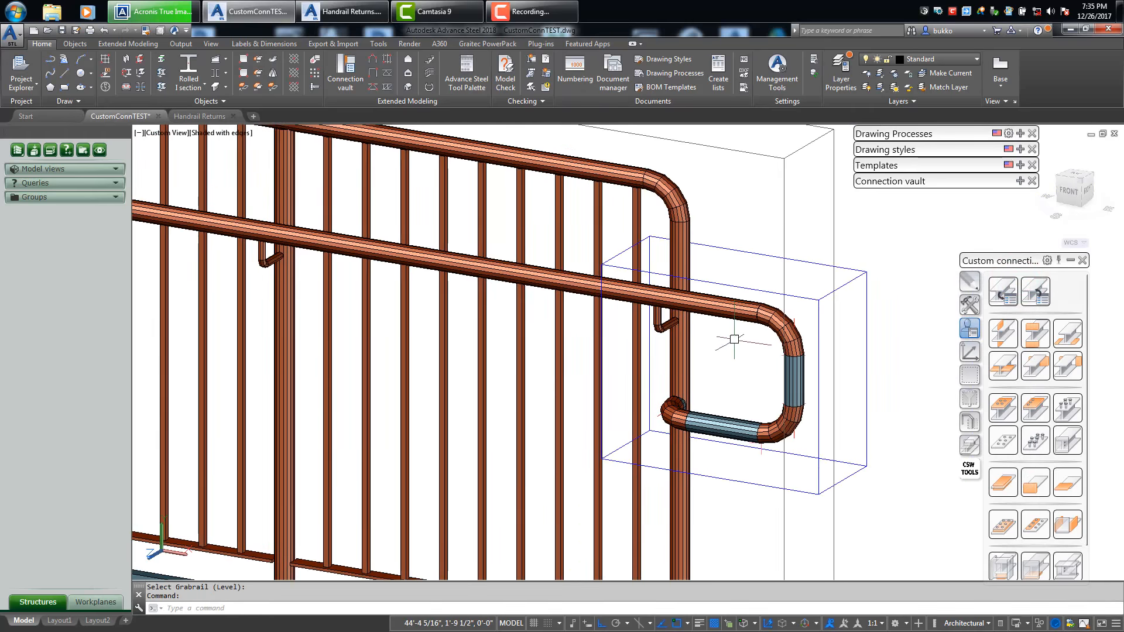
scroll(734, 339, "up", 2)
mouse_move(727, 321)
middle_mouse_down("shift")
mouse_move(715, 329)
mouse_move(688, 291)
mouse_move(743, 310)
middle_mouse_up("shift")
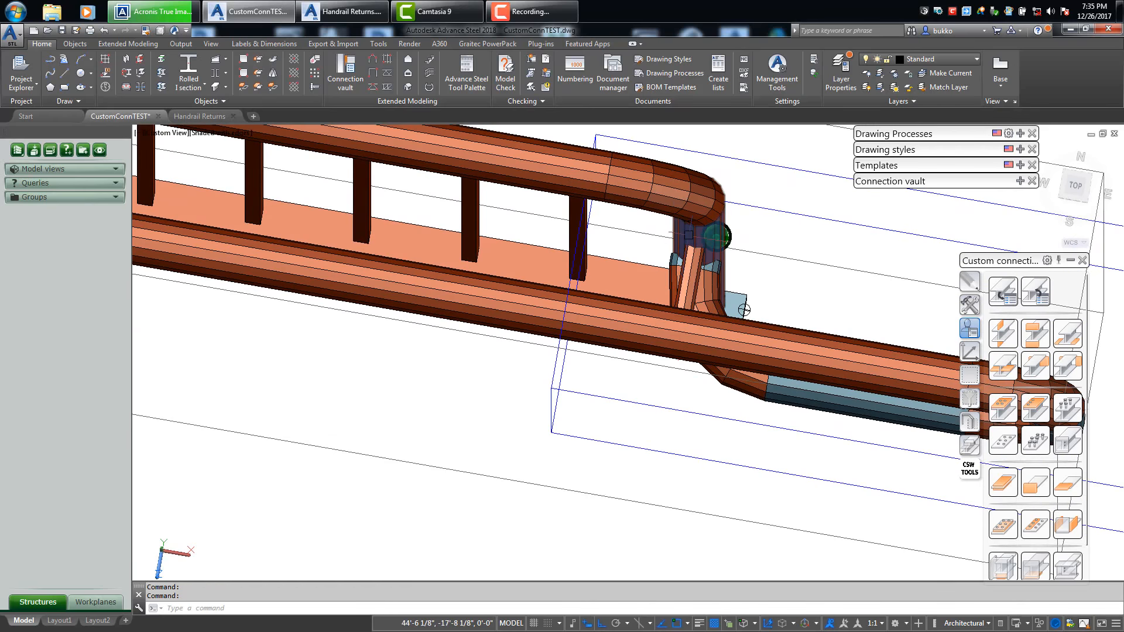
middle_click_drag(663, 320, 718, 233, "shift")
double_click(719, 233)
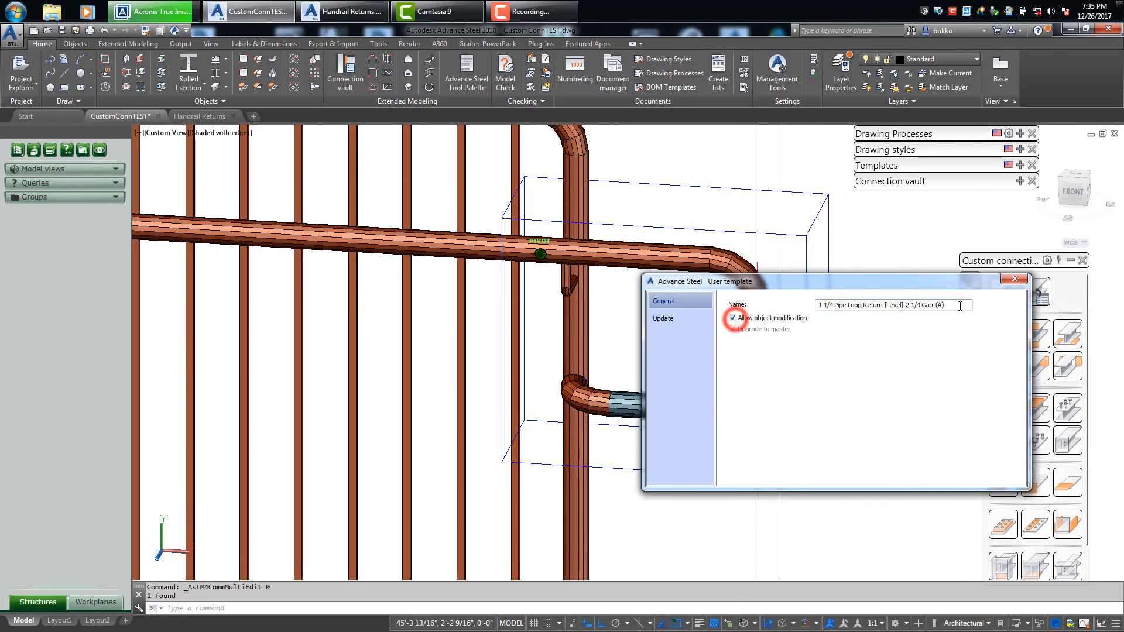
left_click(1014, 279)
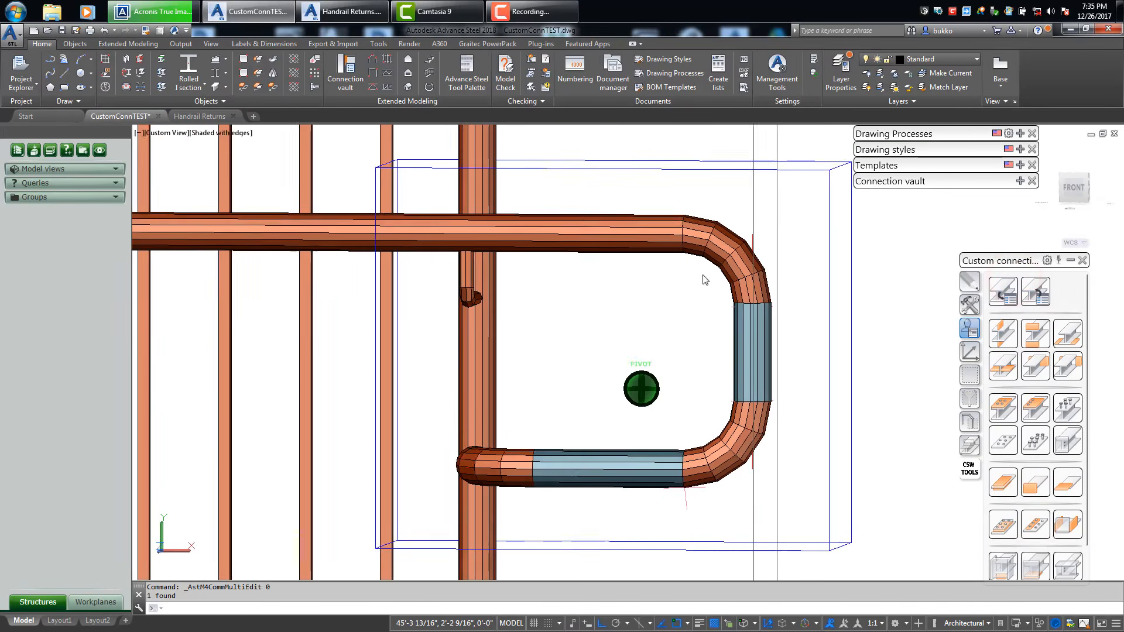
- Move the loop return's two outer bends and vertical pipe horizontally toward the post to shorten the loop
left_click(619, 194)
left_click(770, 519)
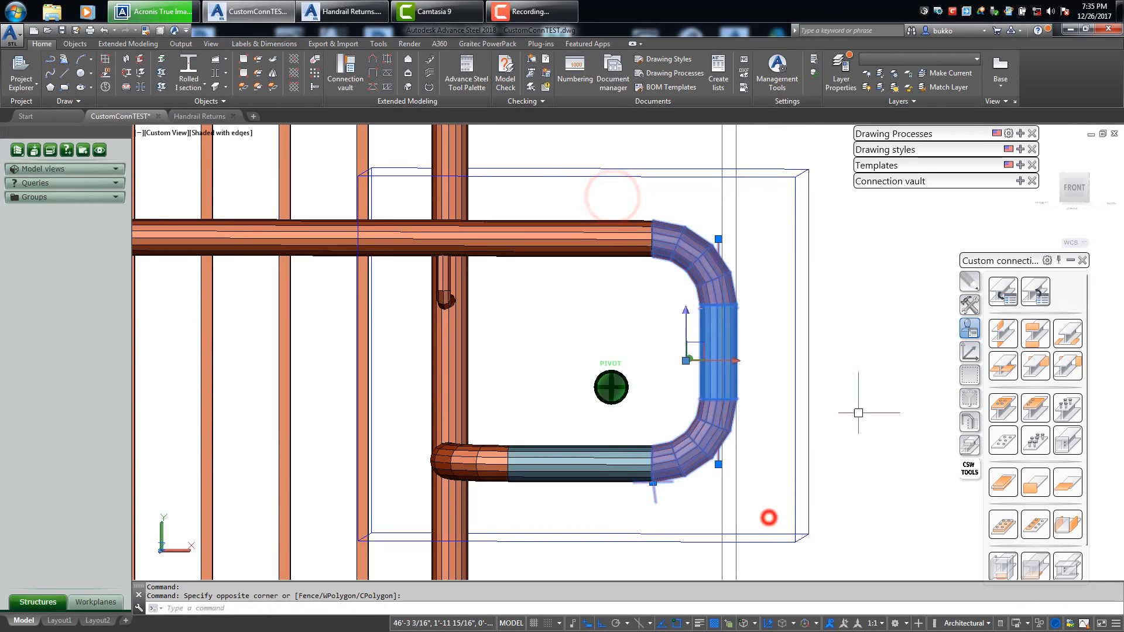
right_click(884, 362)
left_click(914, 352)
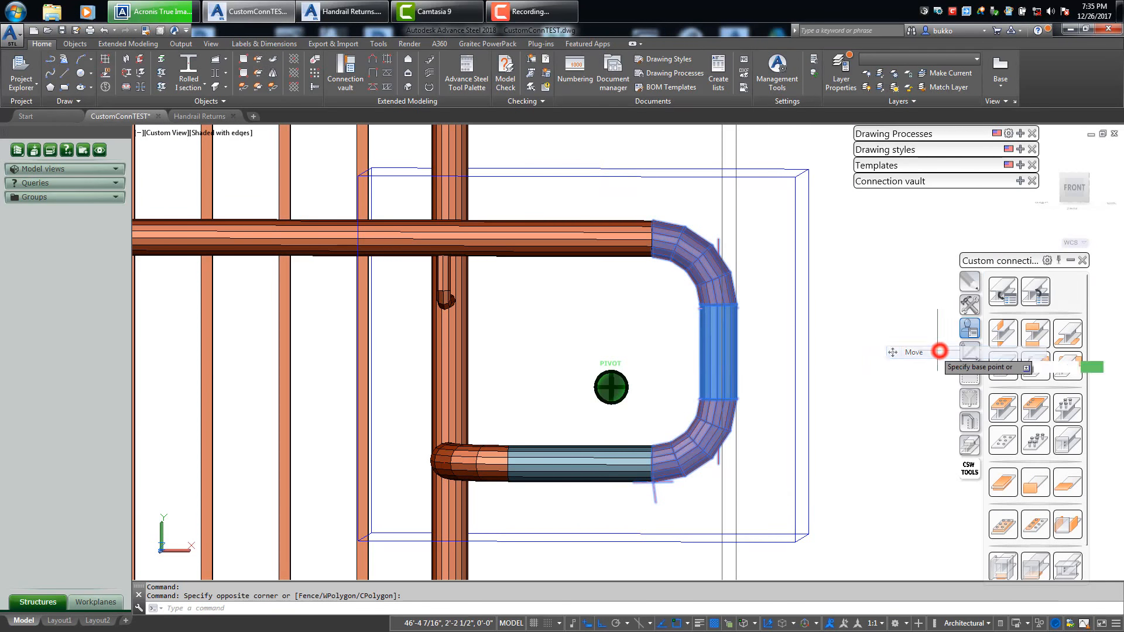
left_click(909, 350)
left_click(872, 345)
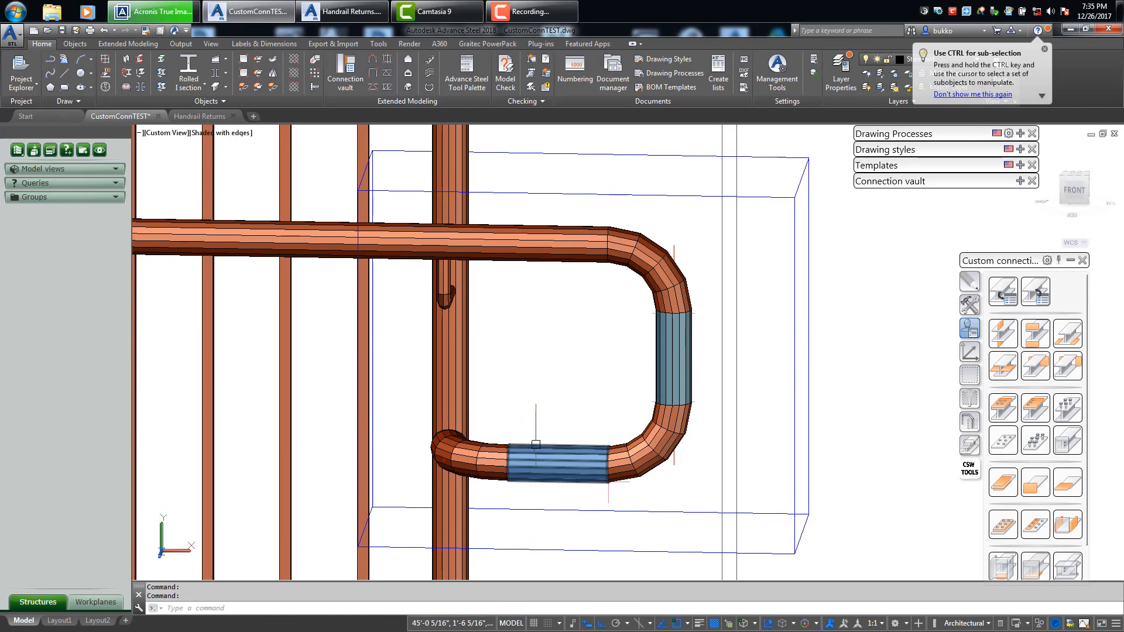
- Move the loop's outer bends and vertical pipe farther toward the post, leaving only a short straight piece in the lower leg
middle_click_drag(582, 393, 595, 382, "shift")
left_click(592, 173)
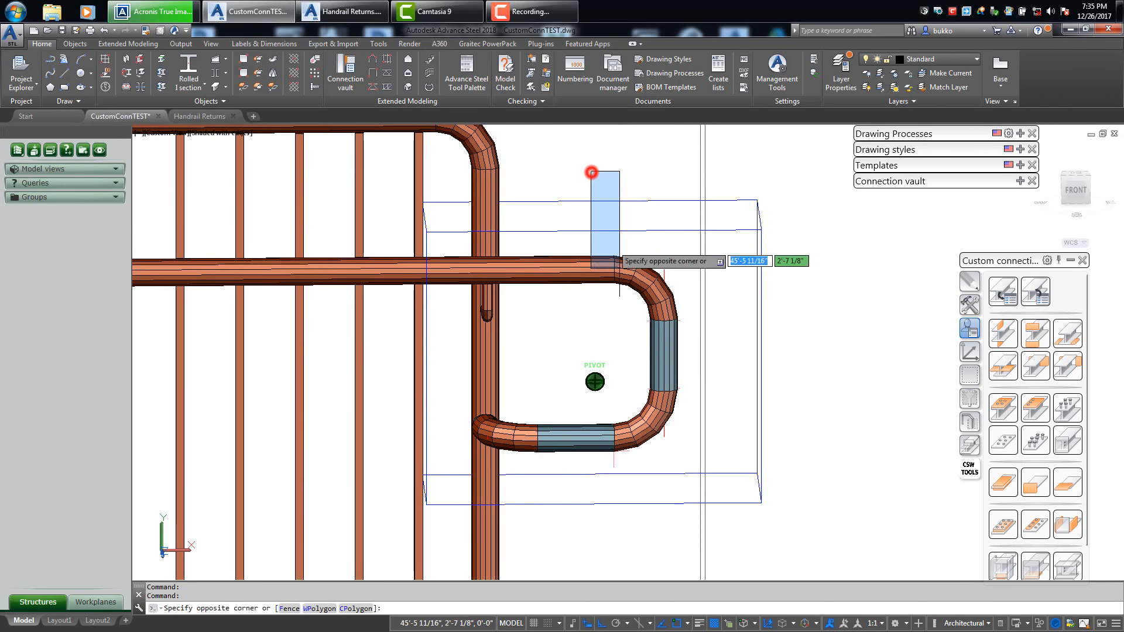
left_click(686, 466)
right_click(868, 354)
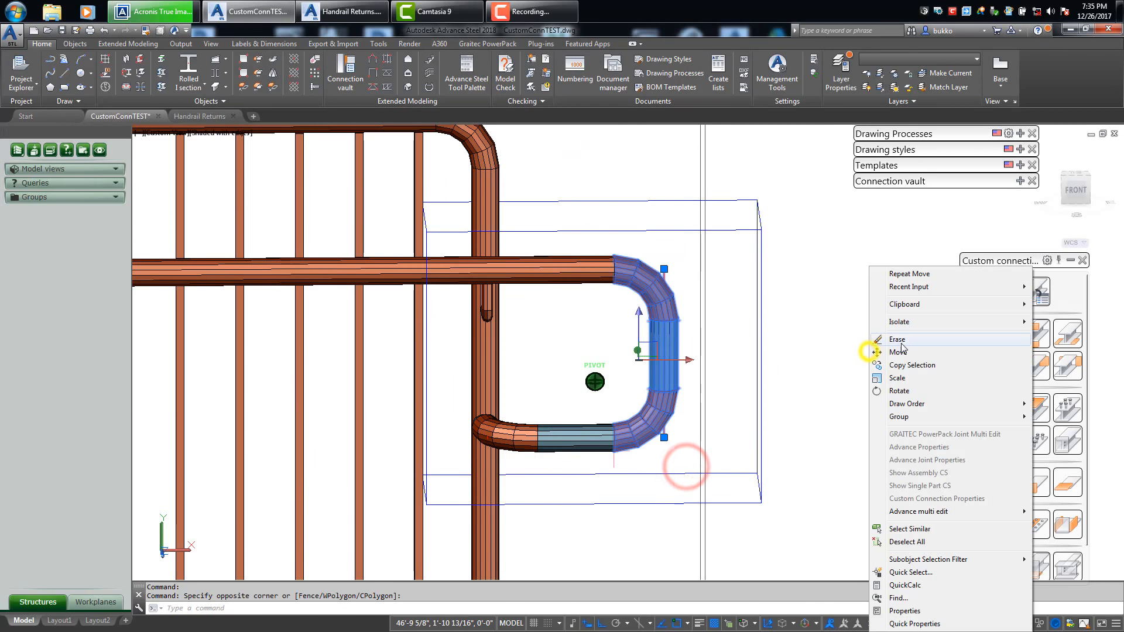
left_click(928, 352)
left_click(928, 354)
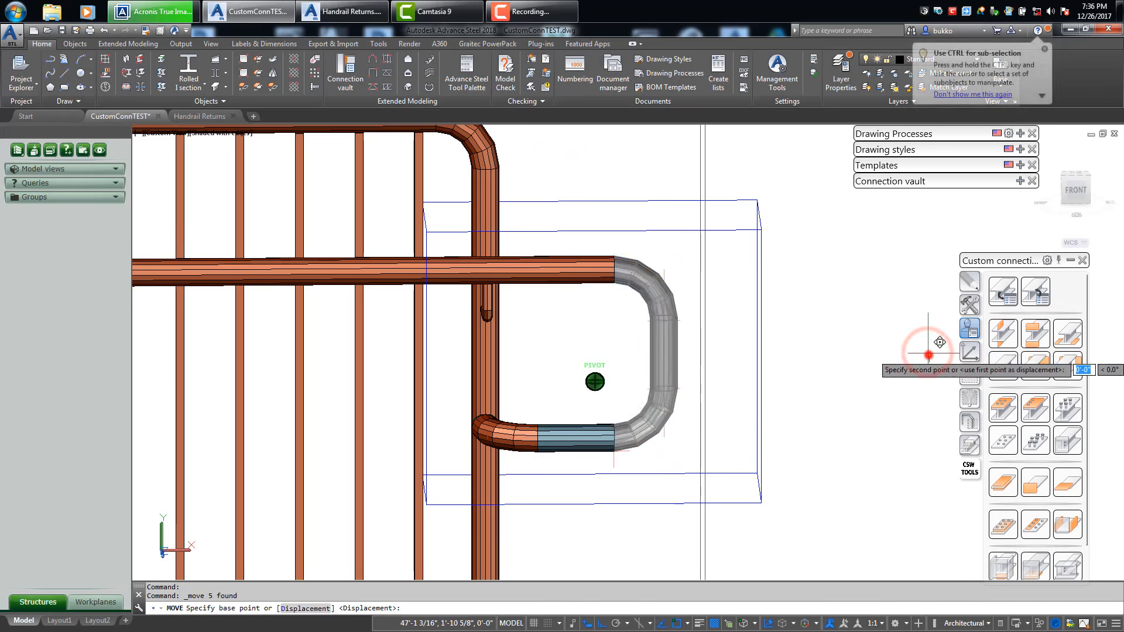
left_click(860, 364)
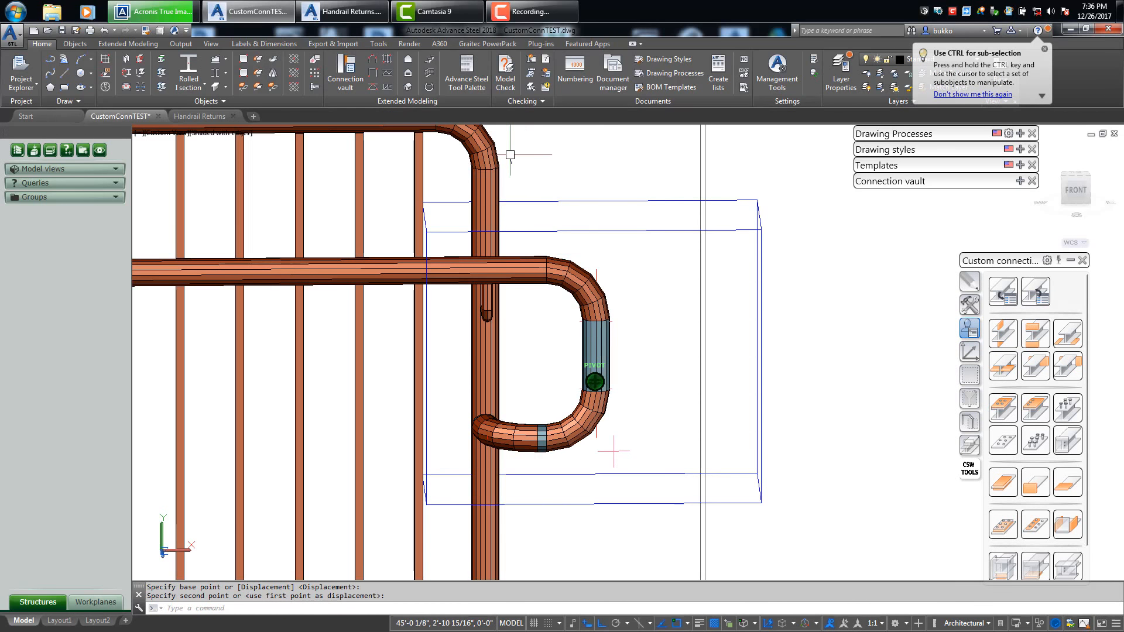
left_click(530, 143)
left_click(644, 547)
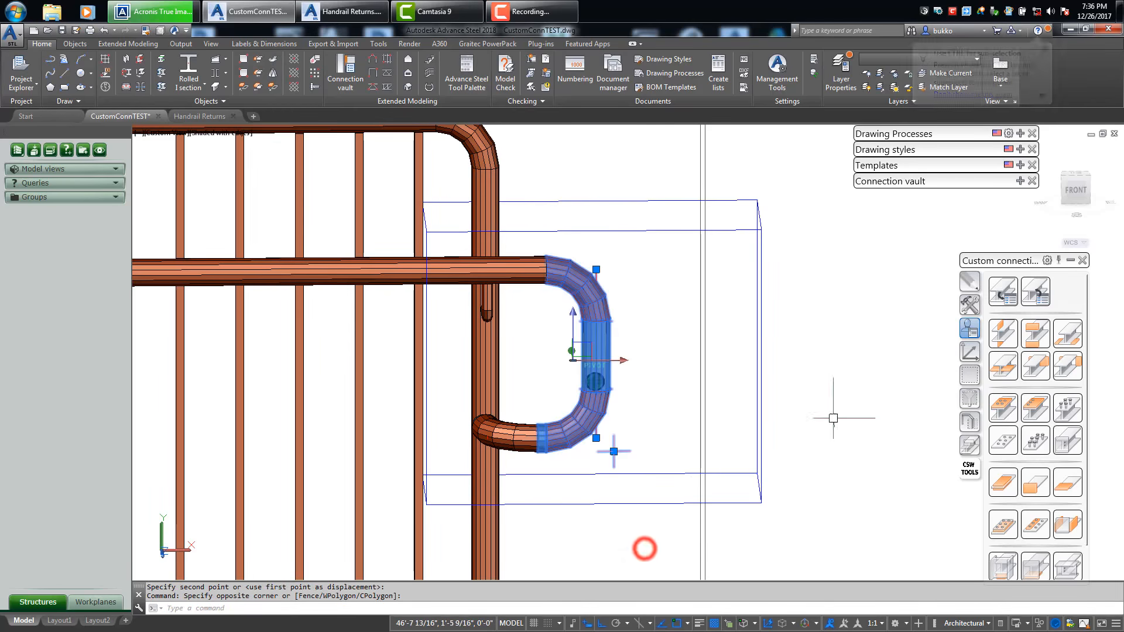
key("Escape")
scroll(596, 440, "down", 6)
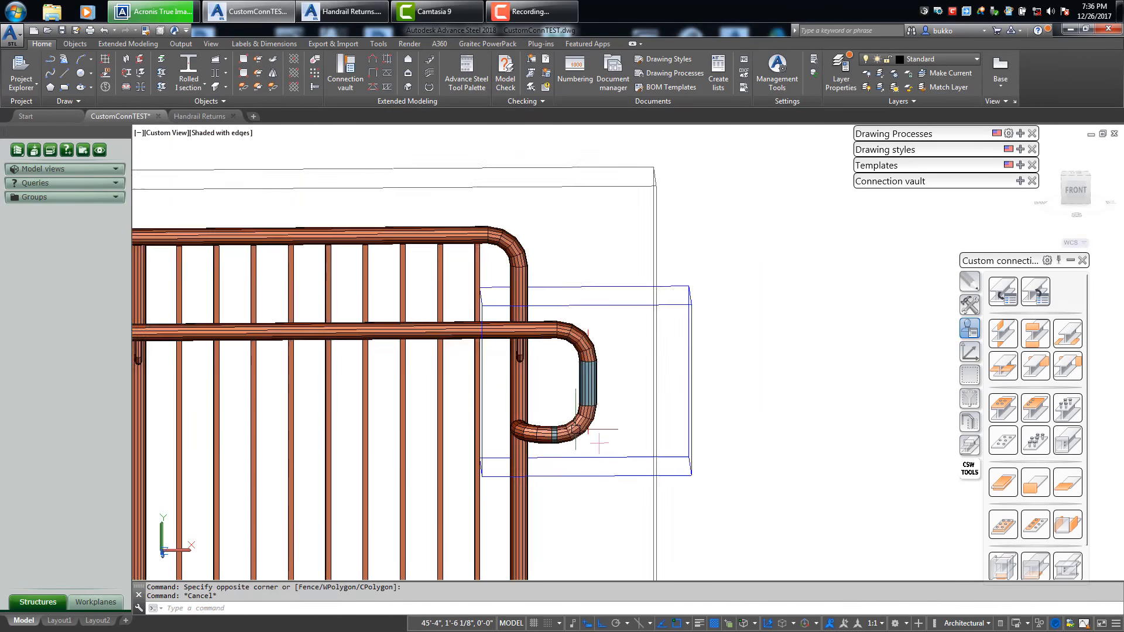
- Insert the 1 1/4 Pipe Loop Return [Level] 2 1/4 Gap-(B) template between the opposite end post and the grabrail's other open end
scroll(545, 428, "up", 4)
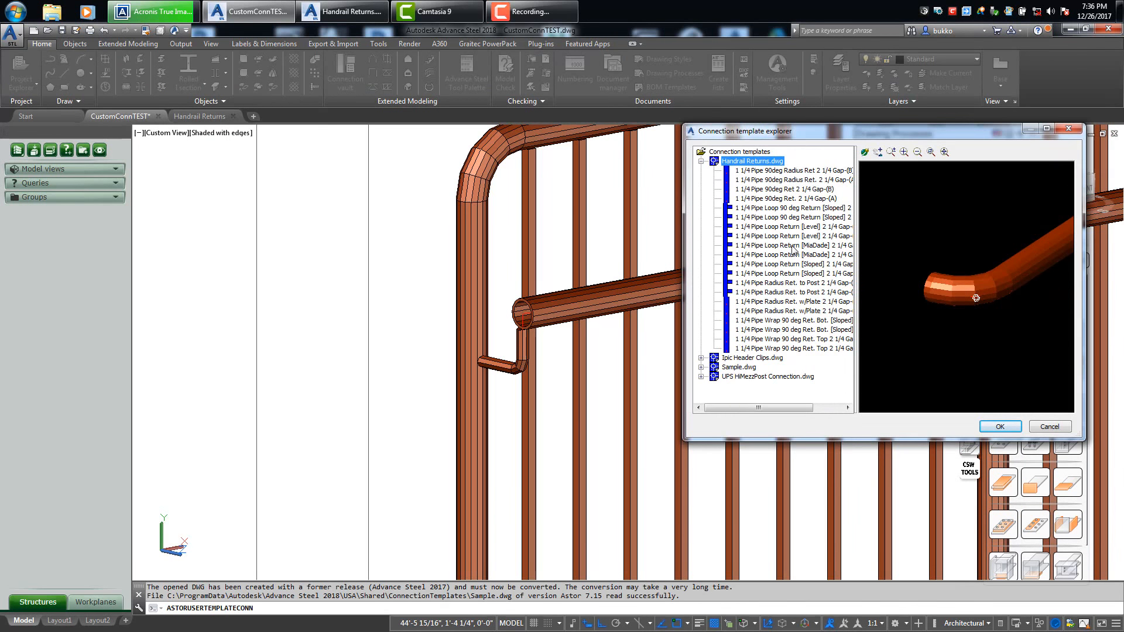
left_click(793, 227)
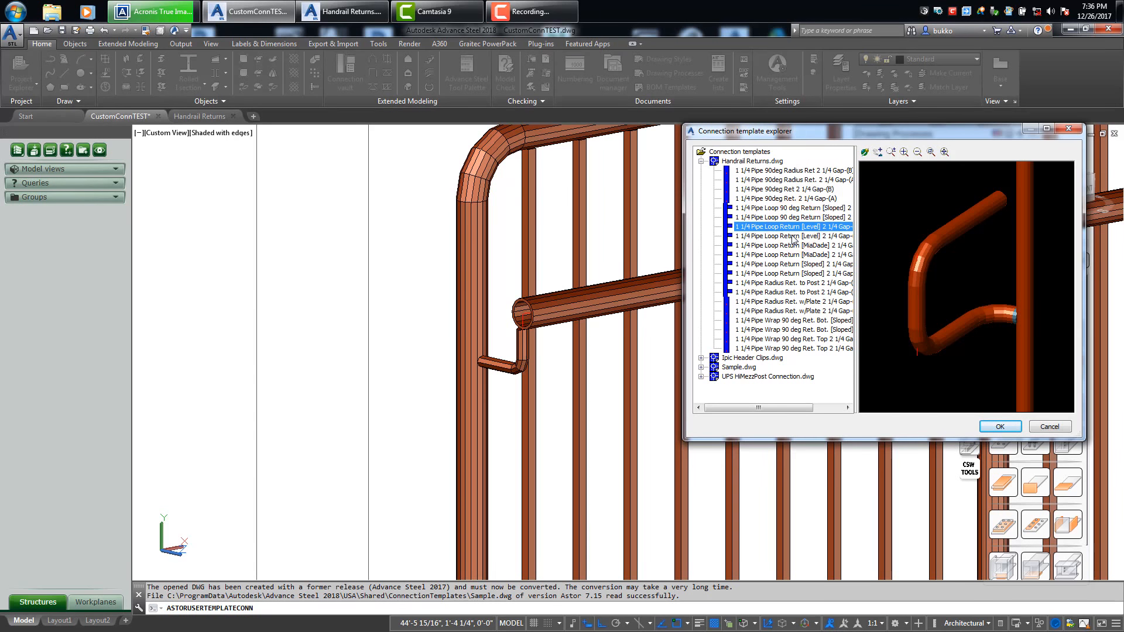
left_click(790, 236)
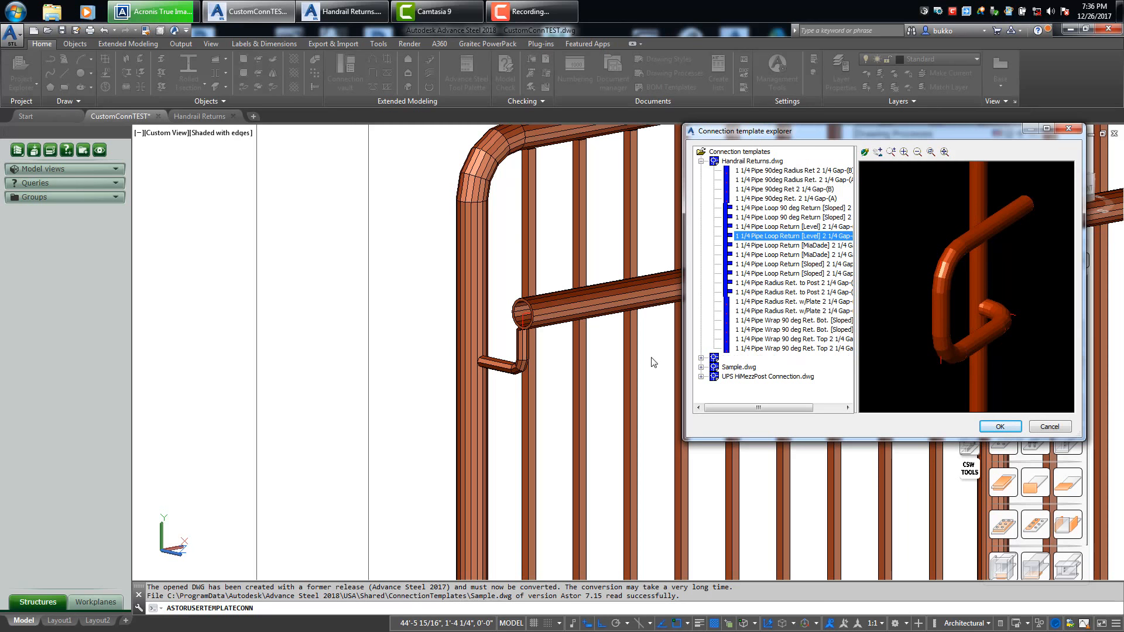
double_click(759, 236)
left_click(460, 296)
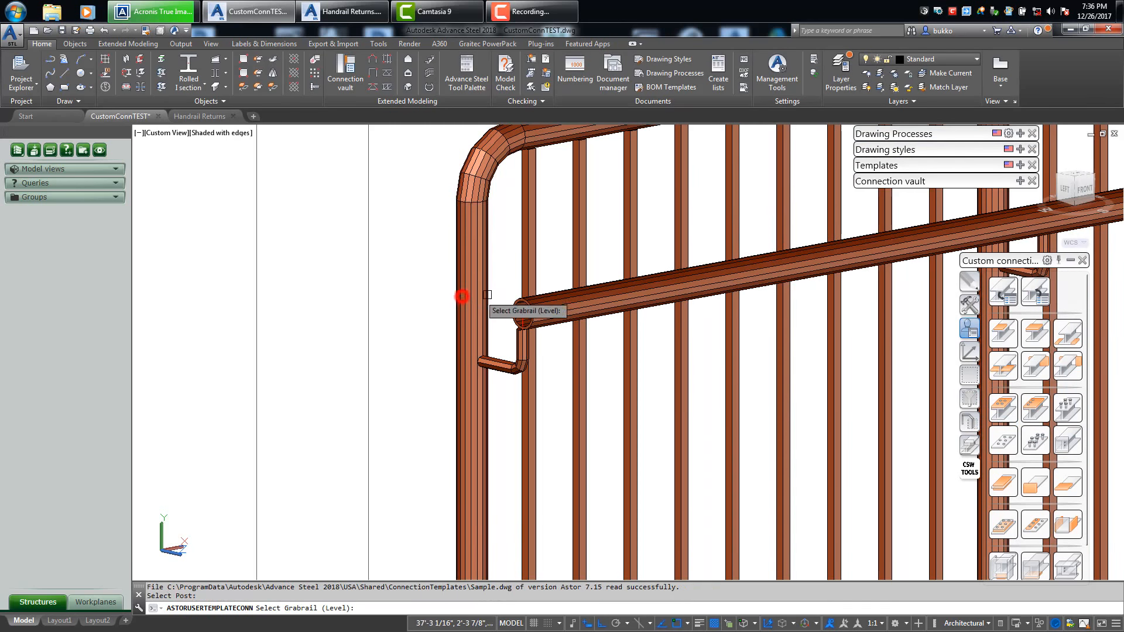
left_click(558, 294)
scroll(638, 246, "down", 4)
- On the second railing, insert the 1 1/4 Pipe Radius Ret. to Post 2 1/4 Gap-(B) template between the end post and the open grabrail end
middle_click_drag(585, 257, 489, 328, "shift")
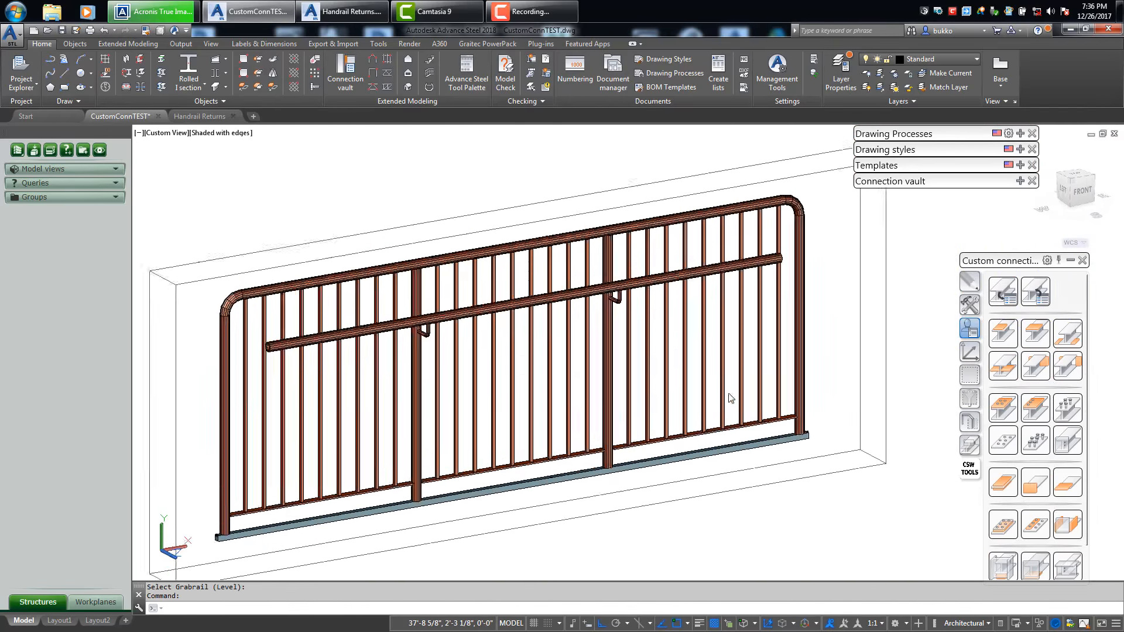
scroll(731, 387, "up", 3)
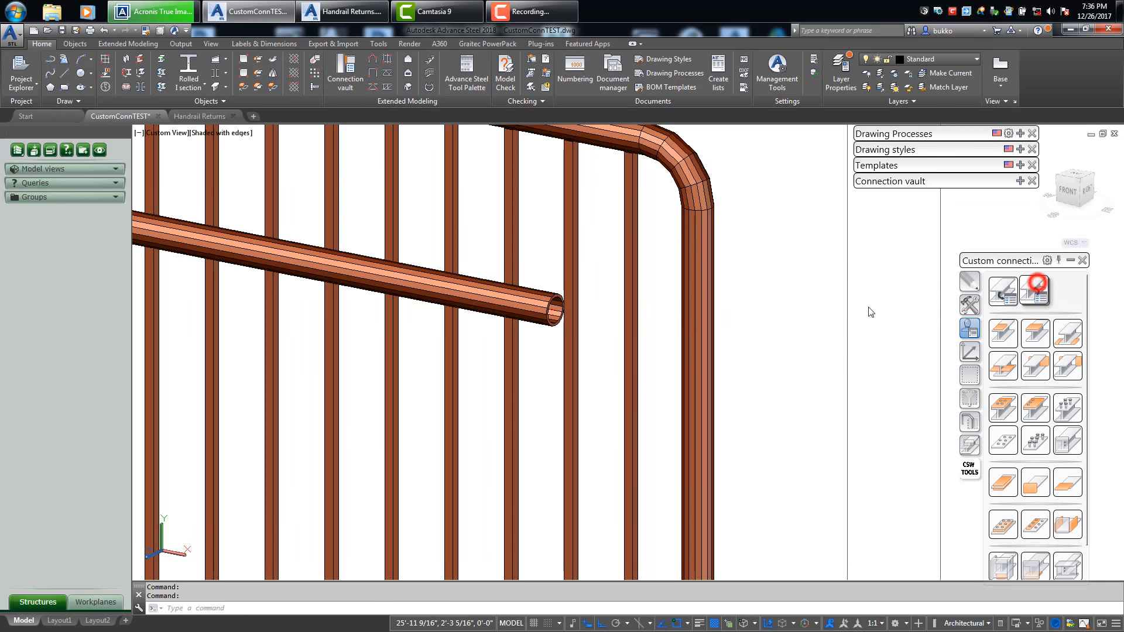
left_click_drag(820, 130, 845, 108)
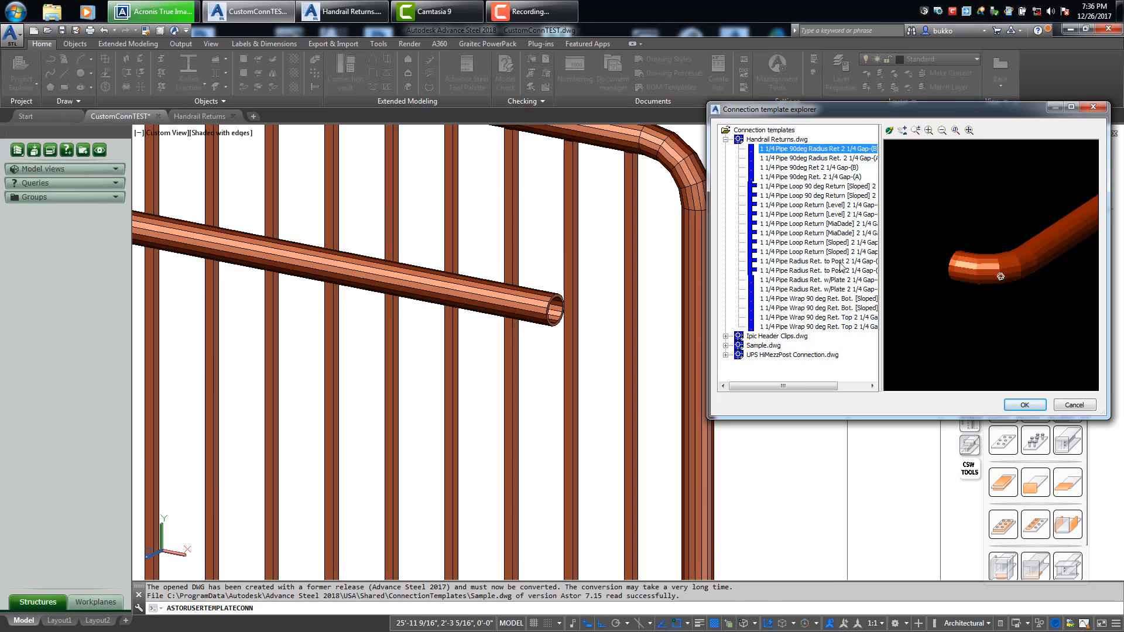
left_click_drag(901, 249, 933, 252)
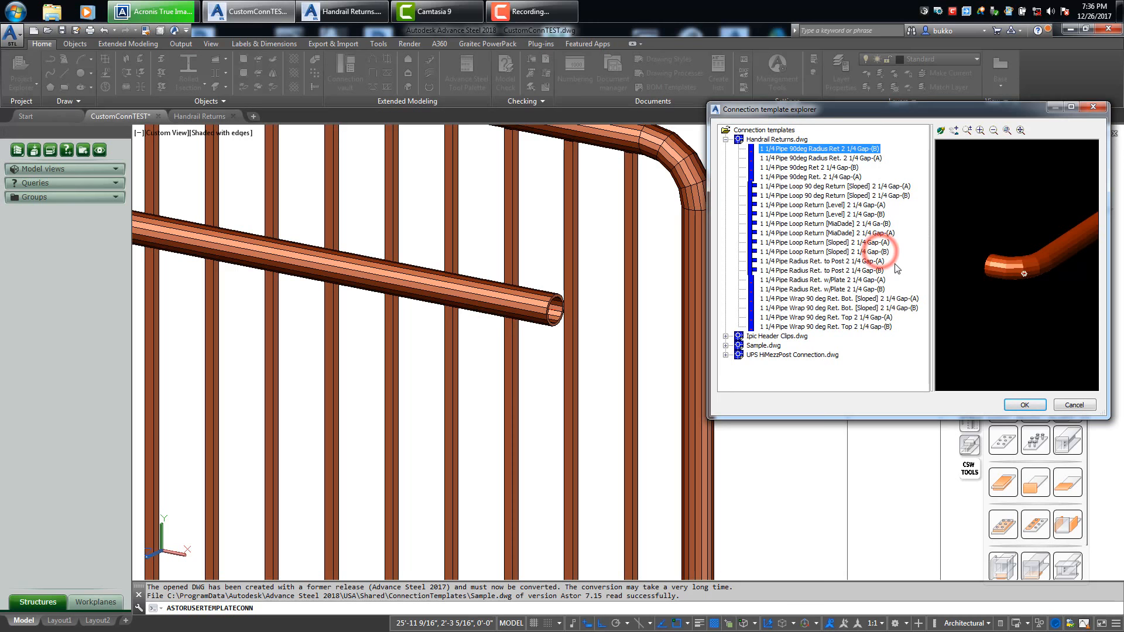
left_click(805, 261)
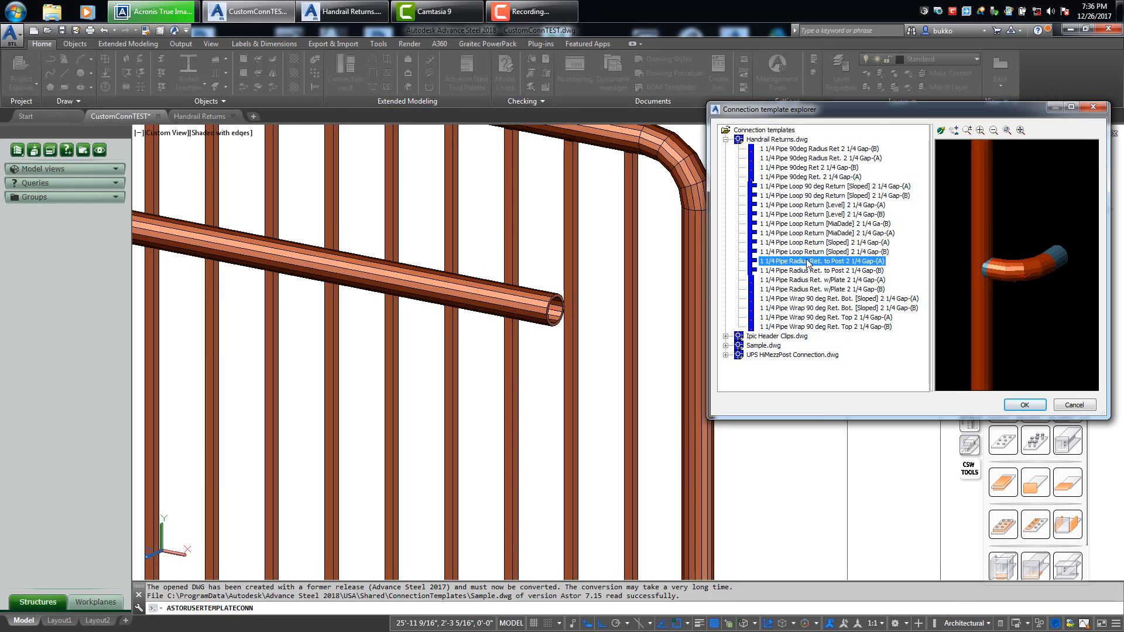
left_click(808, 271)
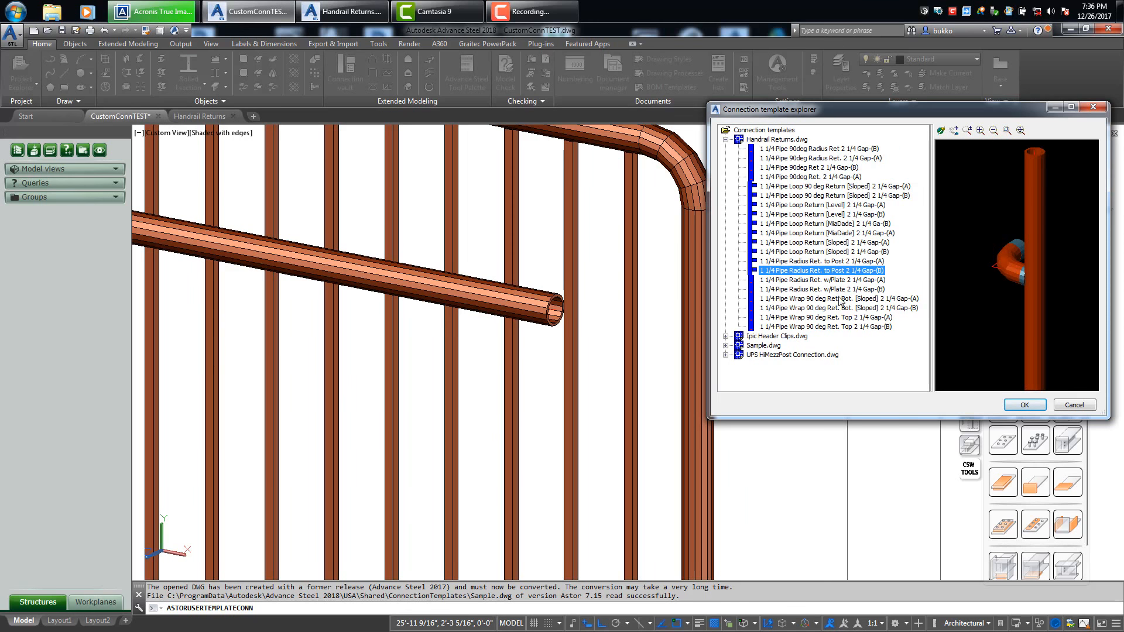
double_click(844, 272)
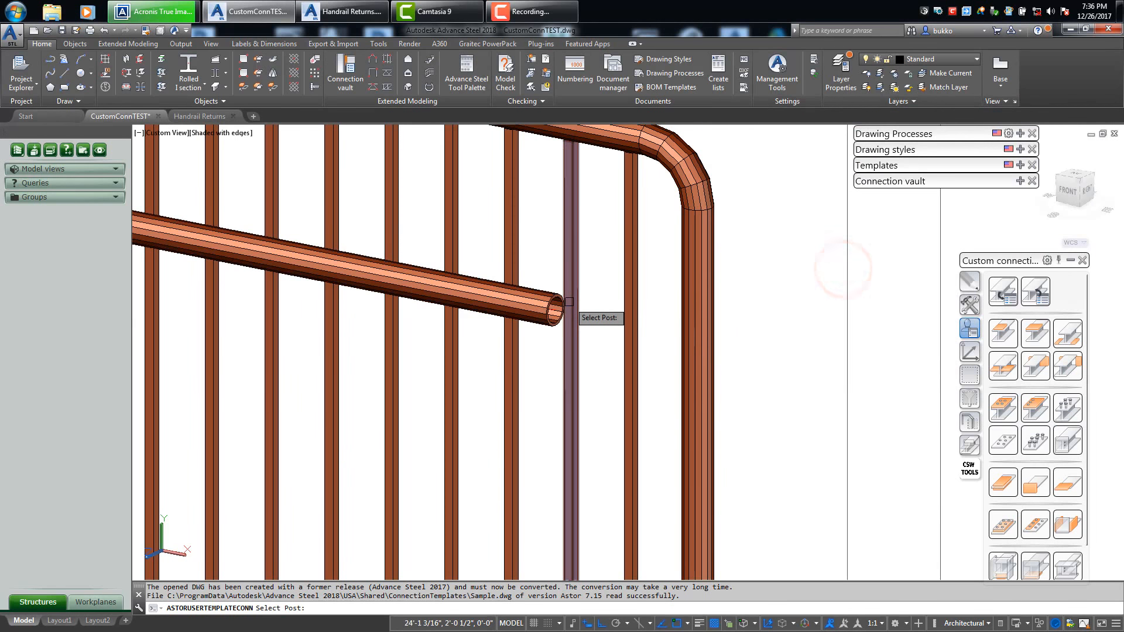
left_click(712, 276)
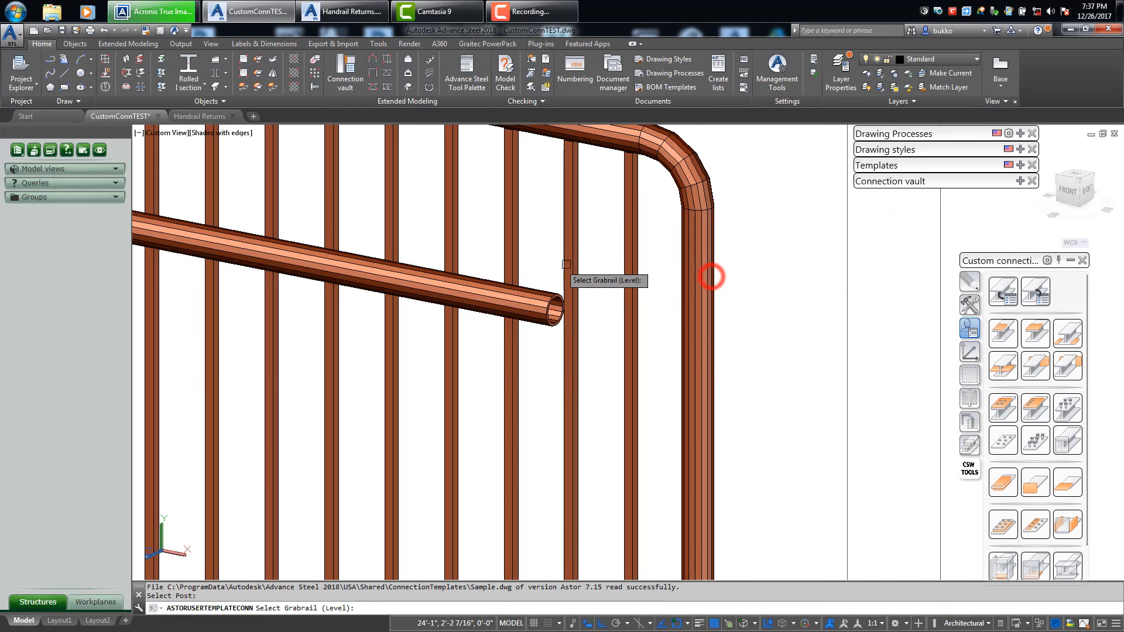
left_click(534, 295)
key("Escape")
- Allow object modification in the user template properties of the inserted radius return to post
middle_click_drag(682, 233, 653, 268, "shift")
scroll(652, 268, "up", 6)
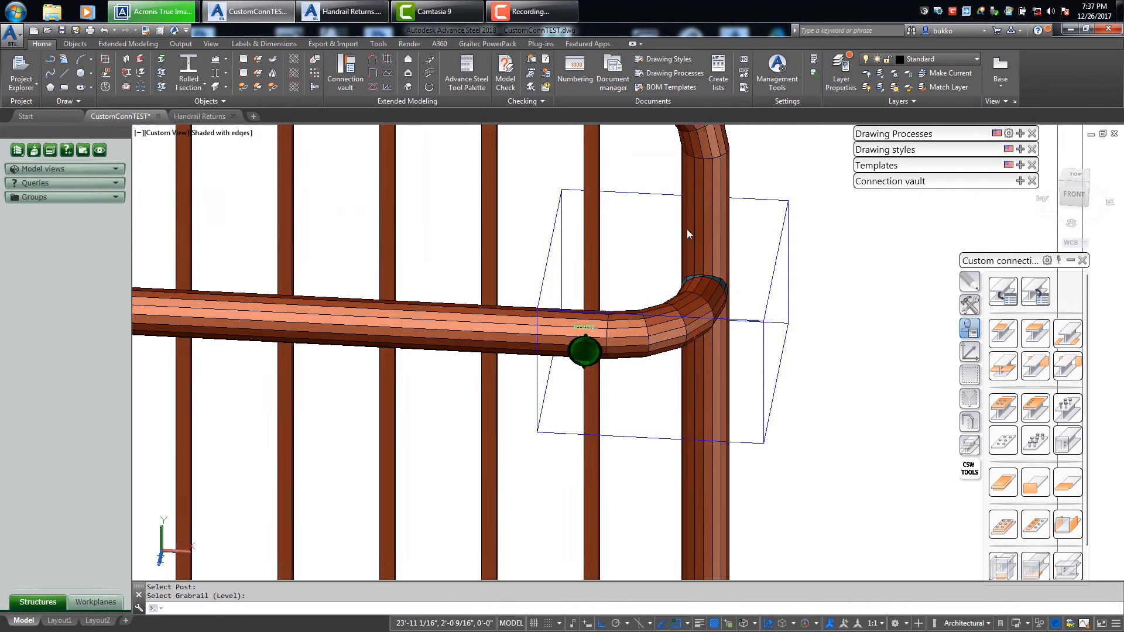
double_click(659, 200)
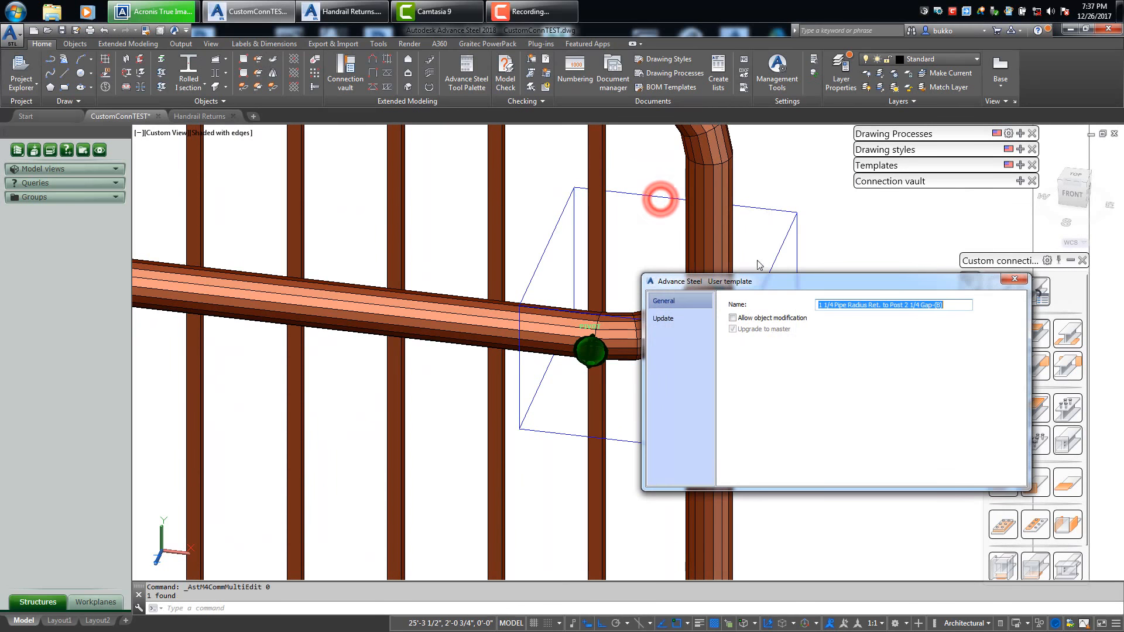
left_click(1012, 280)
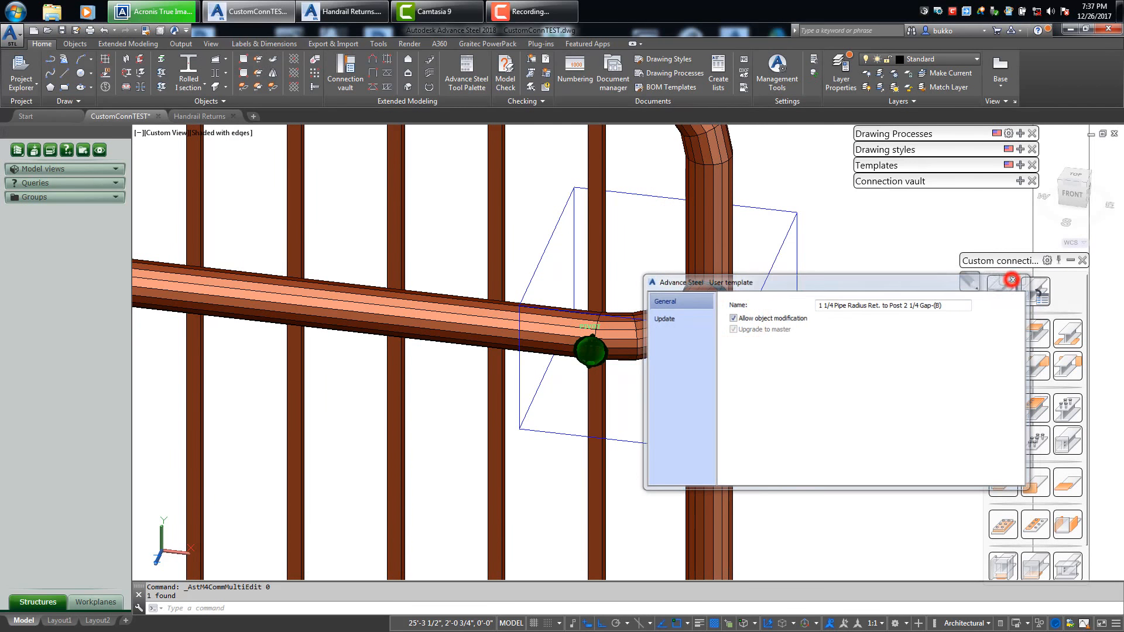
- Change the handrail joint at the radius return's bend from Knee to a Miter cut connection
left_click(720, 304)
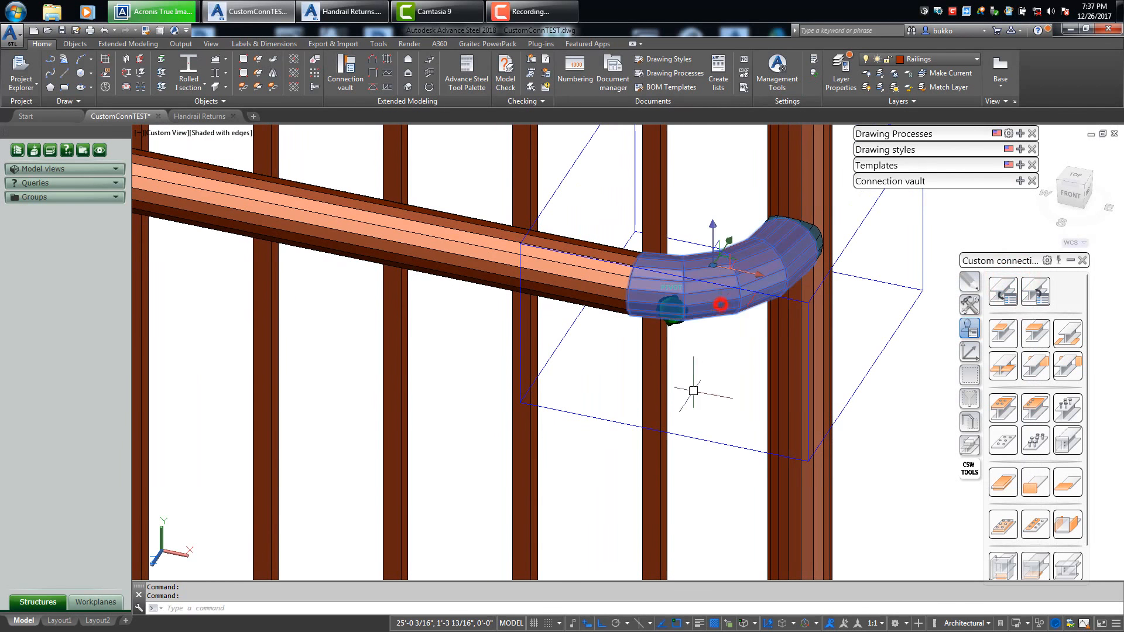
right_click(724, 365)
left_click(759, 443)
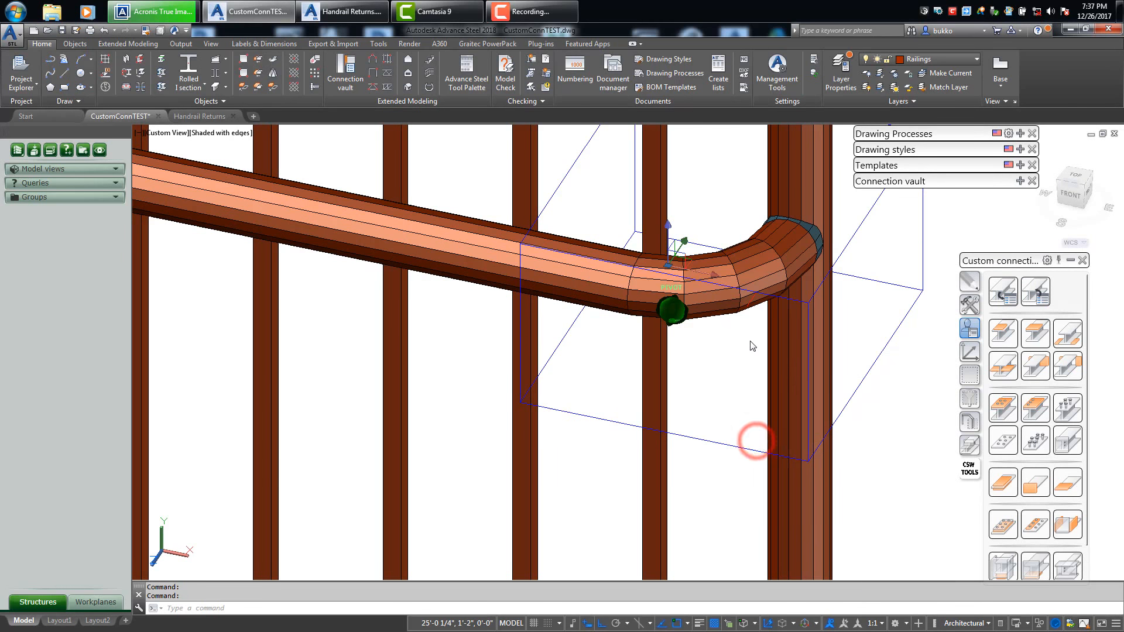
left_click(659, 321)
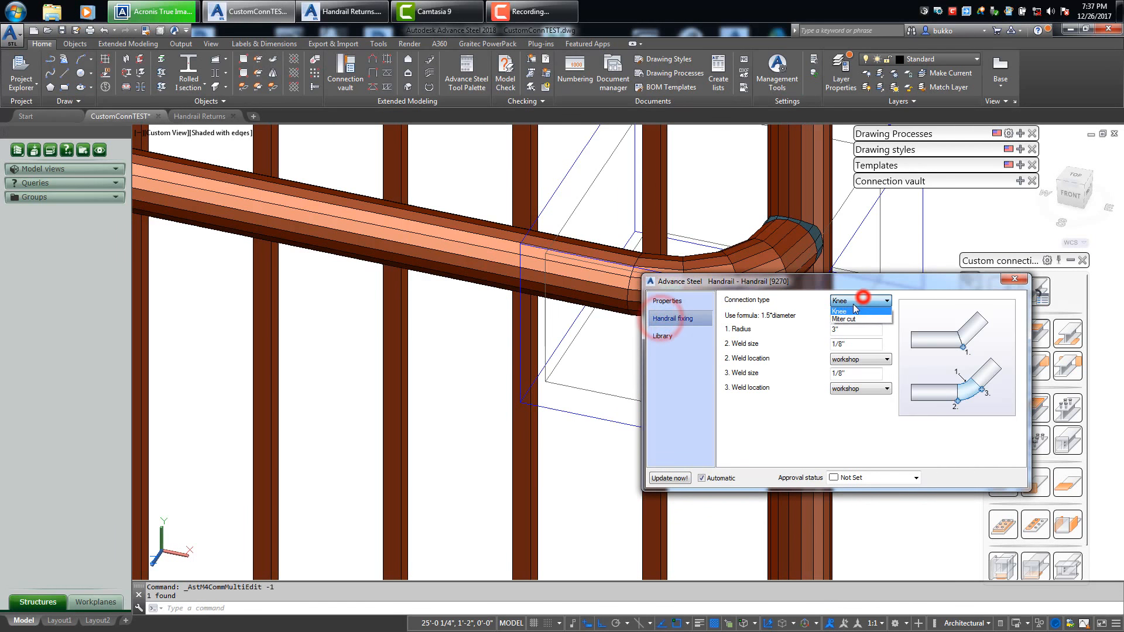
left_click(850, 319)
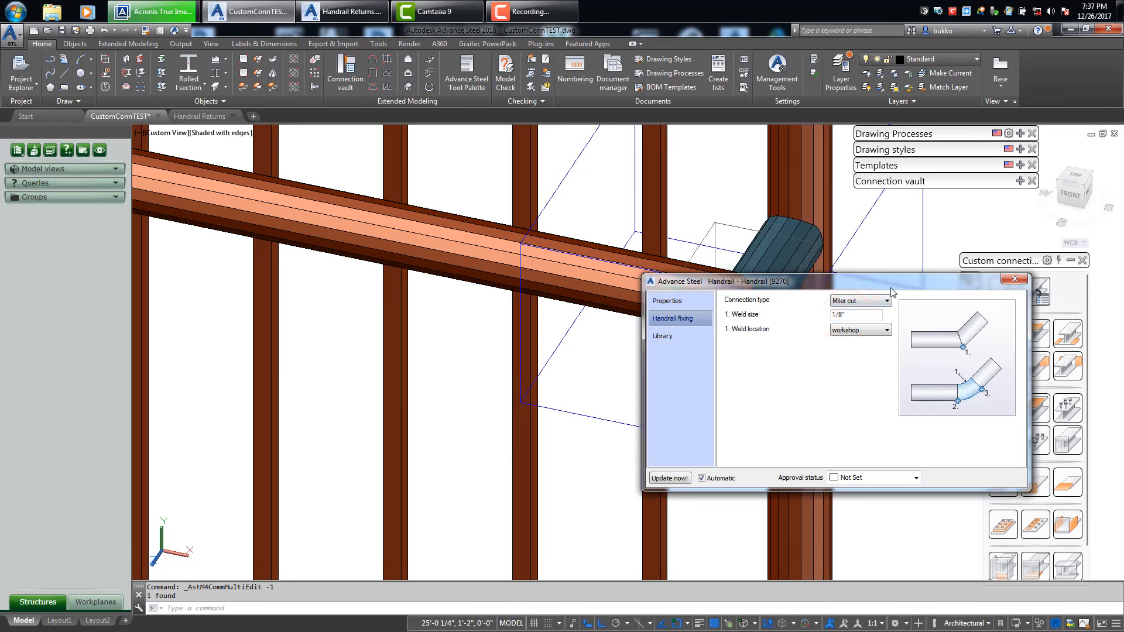
left_click_drag(894, 287, 709, 325)
left_click(837, 317)
- Inspect the mitered return joint from several angles and reset the UCS to World
scroll(727, 323, "down", 1)
middle_click_drag(727, 323, 880, 335, "shift")
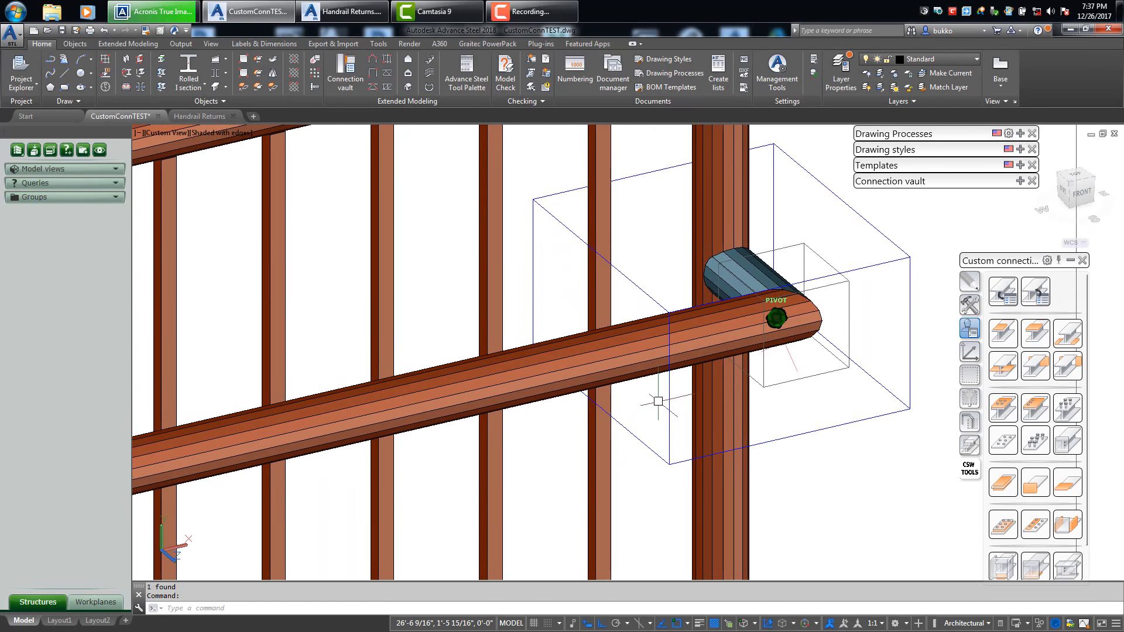
middle_click_drag(627, 351, 796, 370, "shift")
scroll(796, 370, "up", 3)
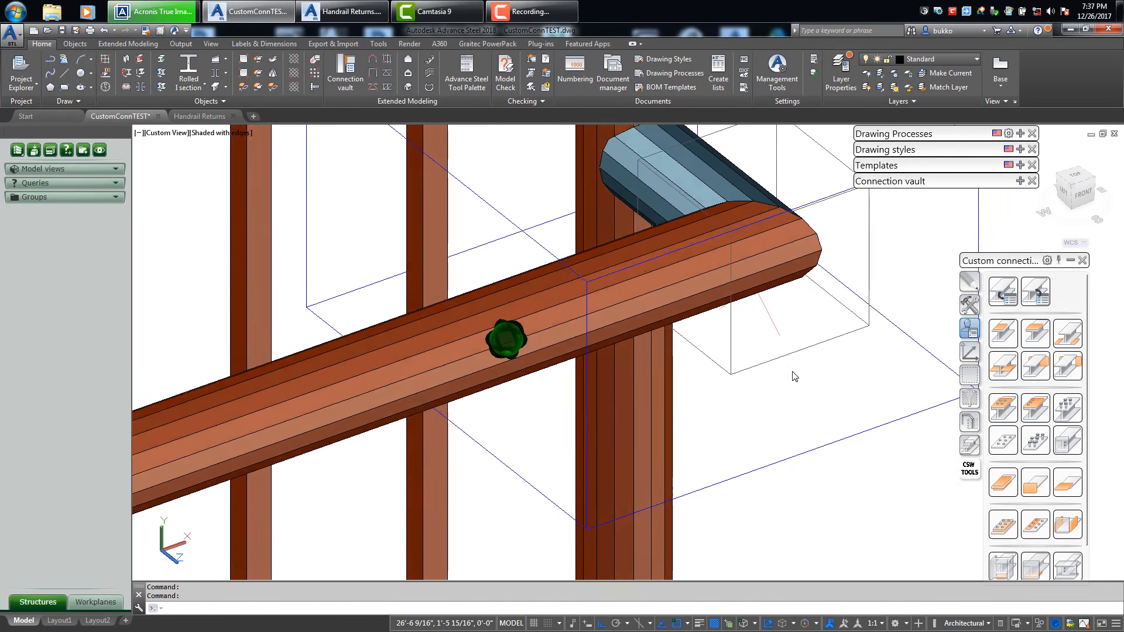
scroll(792, 371, "down", 3)
middle_click_drag(792, 371, 686, 400, "shift")
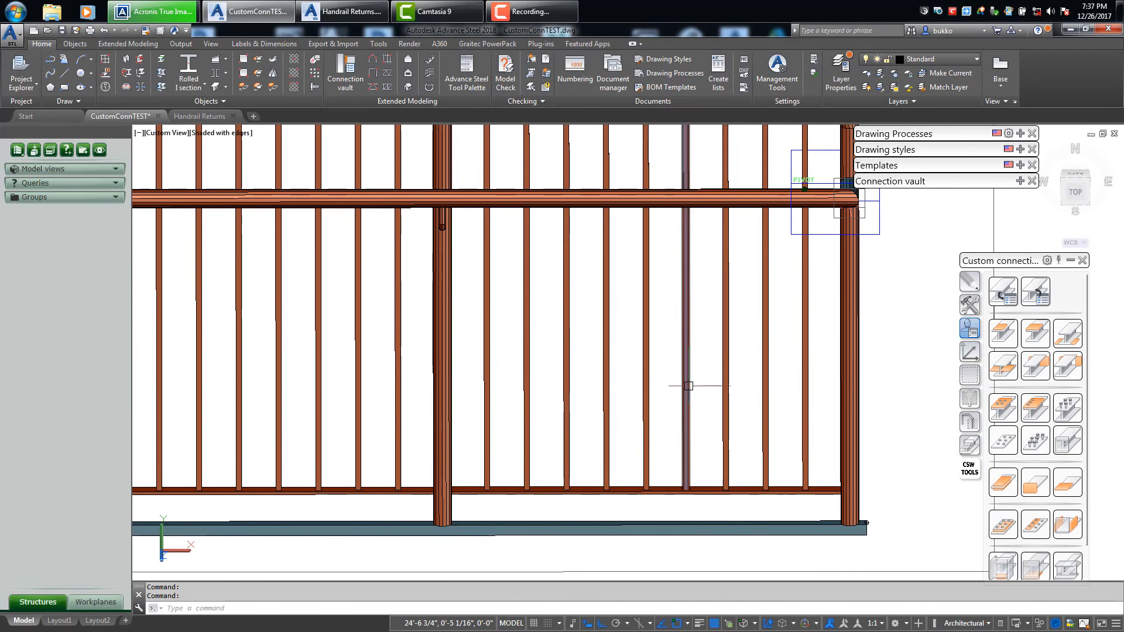
right_click(689, 385)
right_click(689, 386)
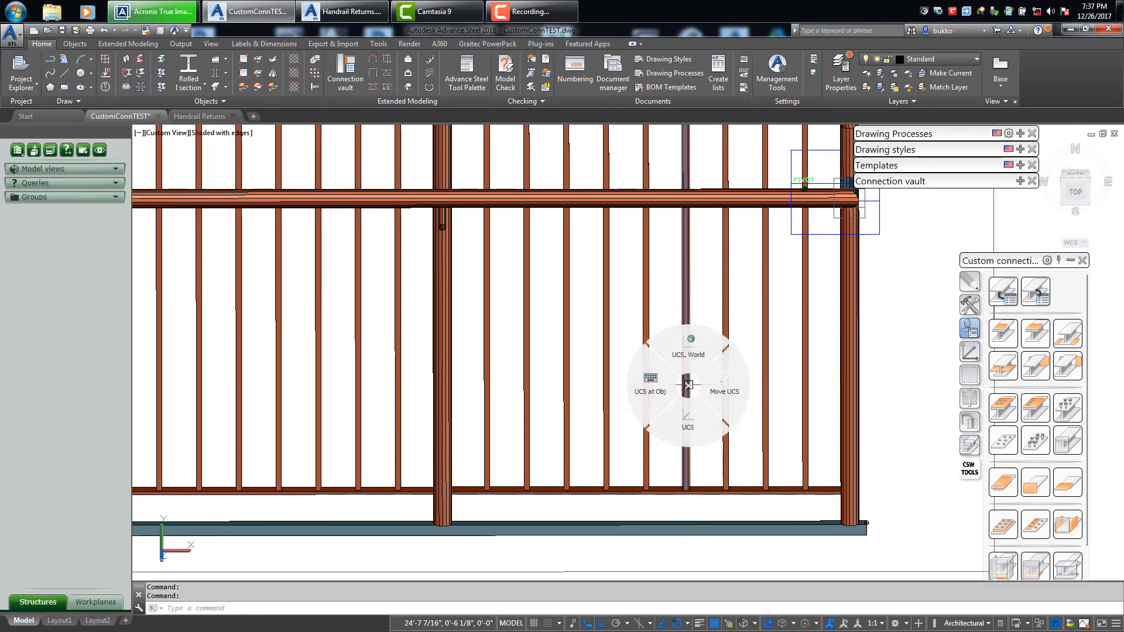
left_click(688, 350)
- Insert the 1 1/4 Pipe Radius Ret. to Post 2 1/4 Gap-(A) template between the opposite end post and the grabrail's other open end
middle_click_drag(626, 463, 630, 389, "shift")
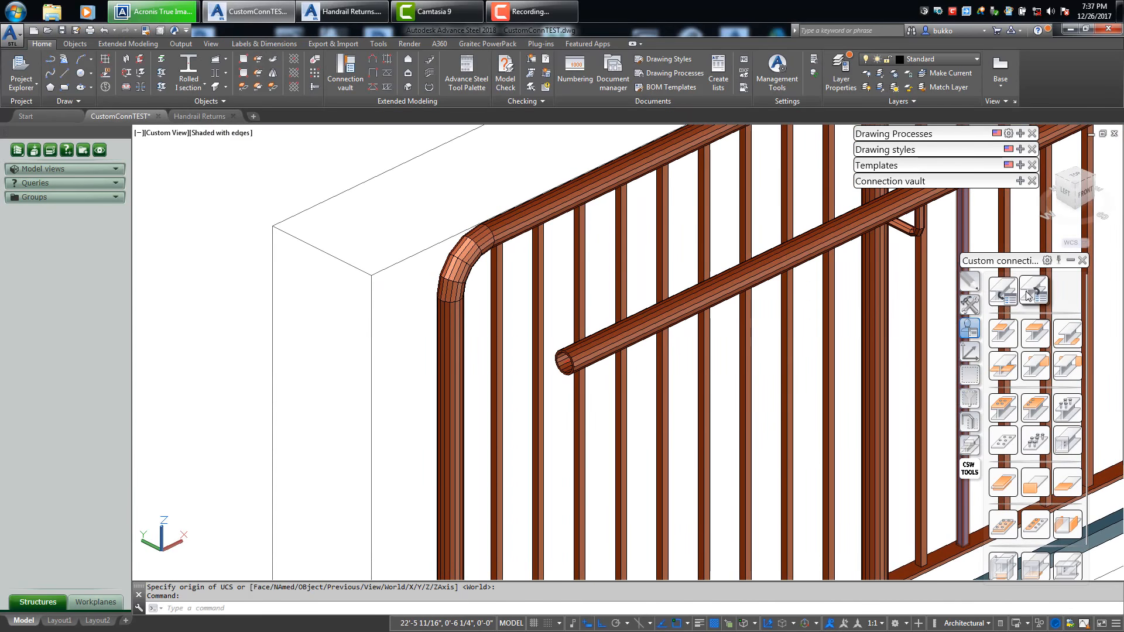
left_click(1035, 290)
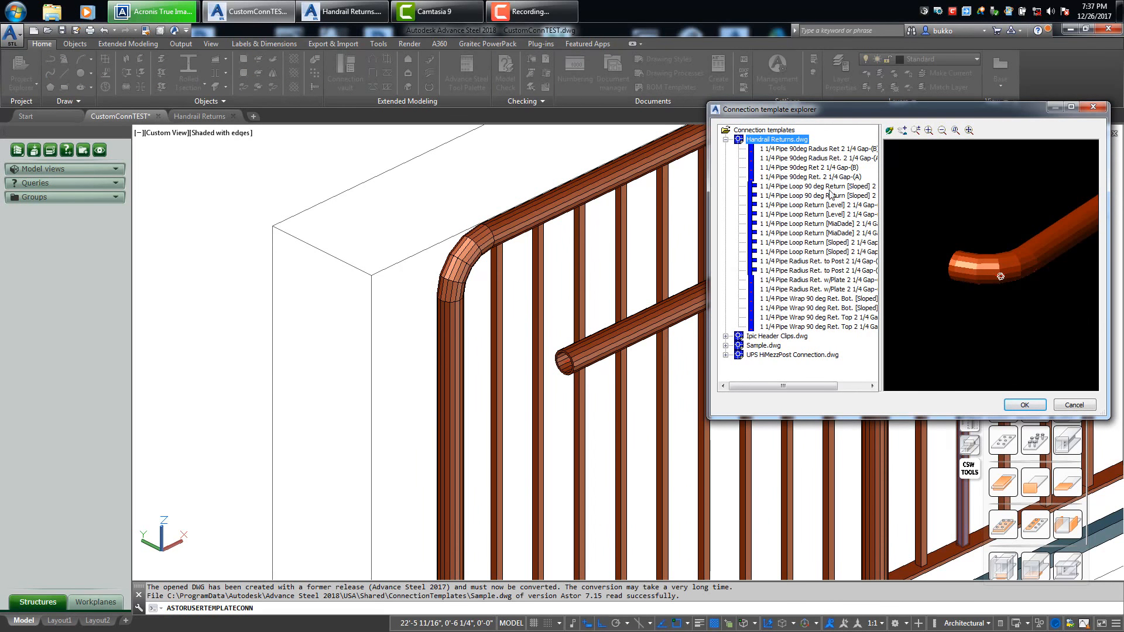
left_click(828, 271)
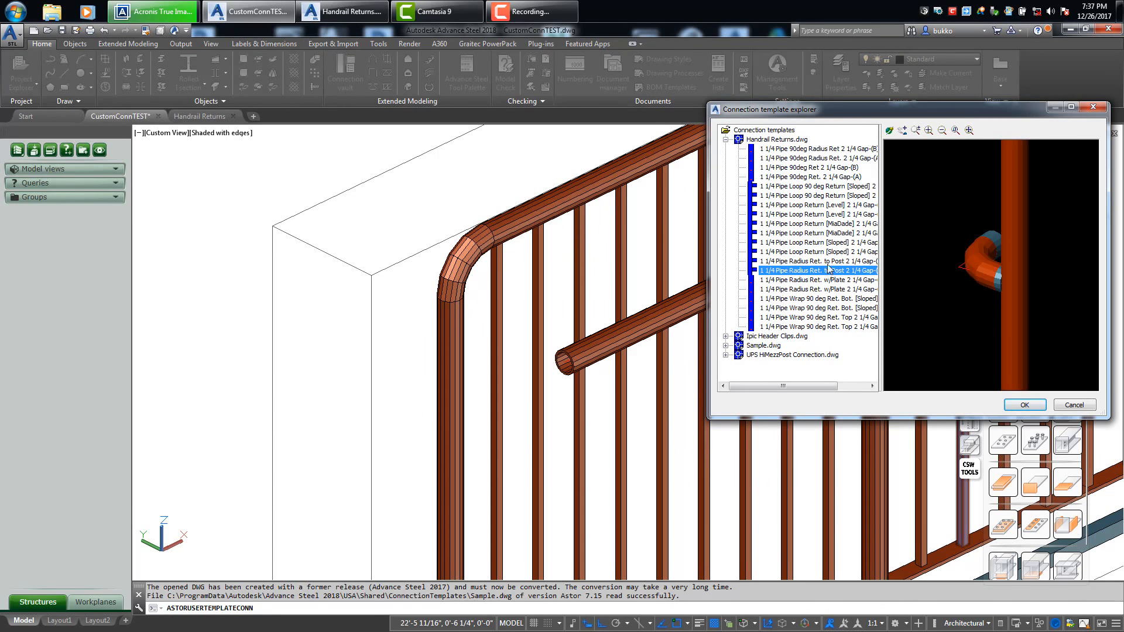
left_click(827, 261)
double_click(827, 262)
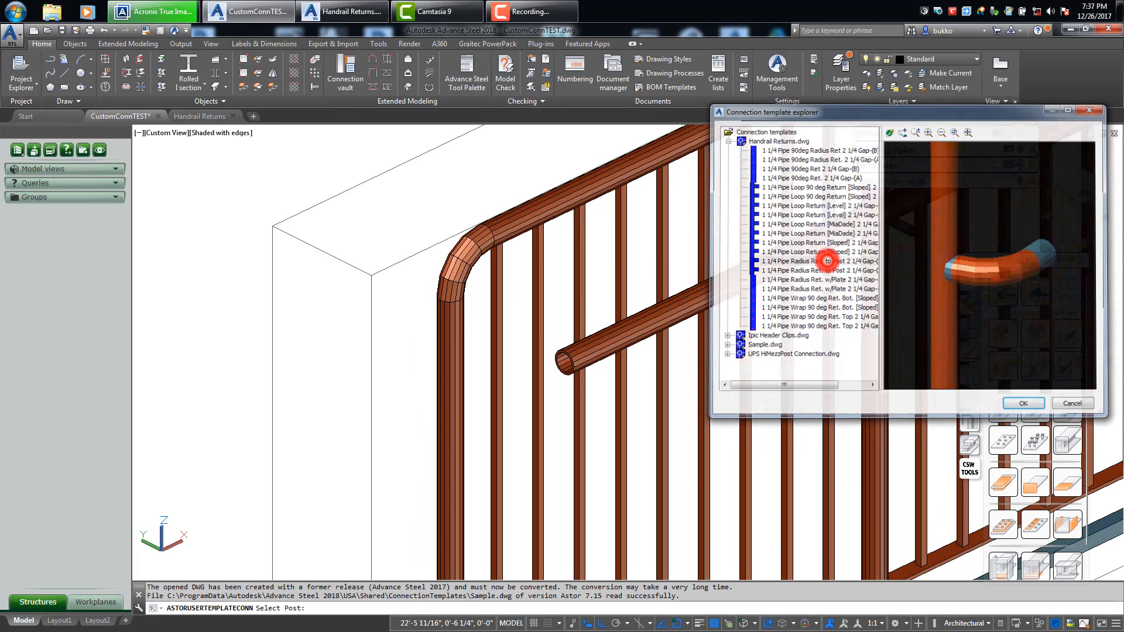
left_click(459, 449)
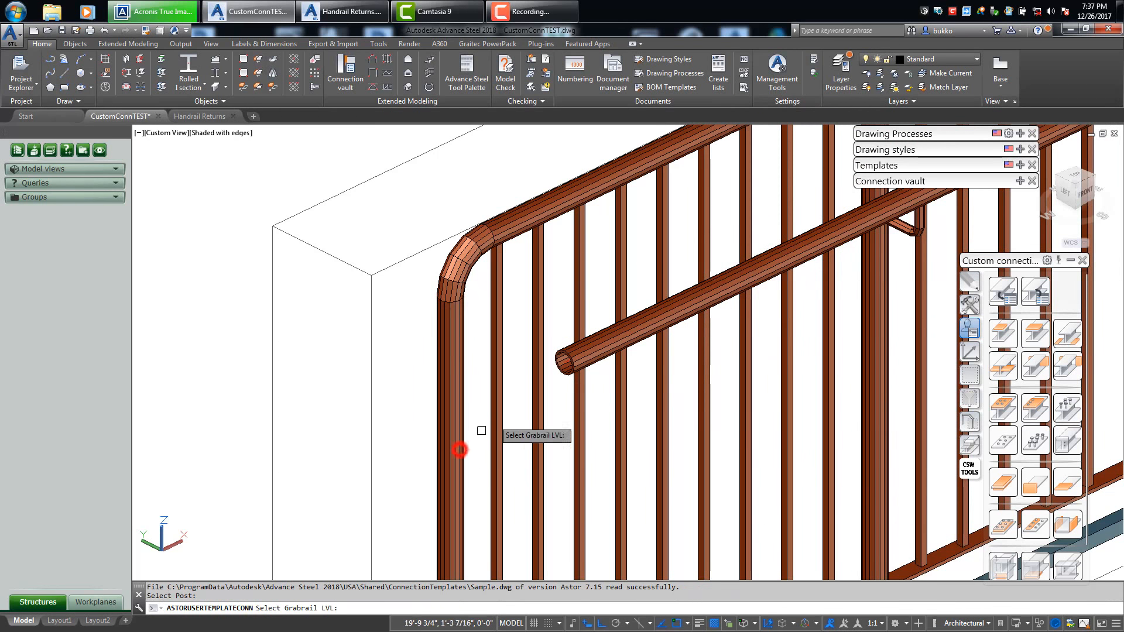
left_click(576, 348)
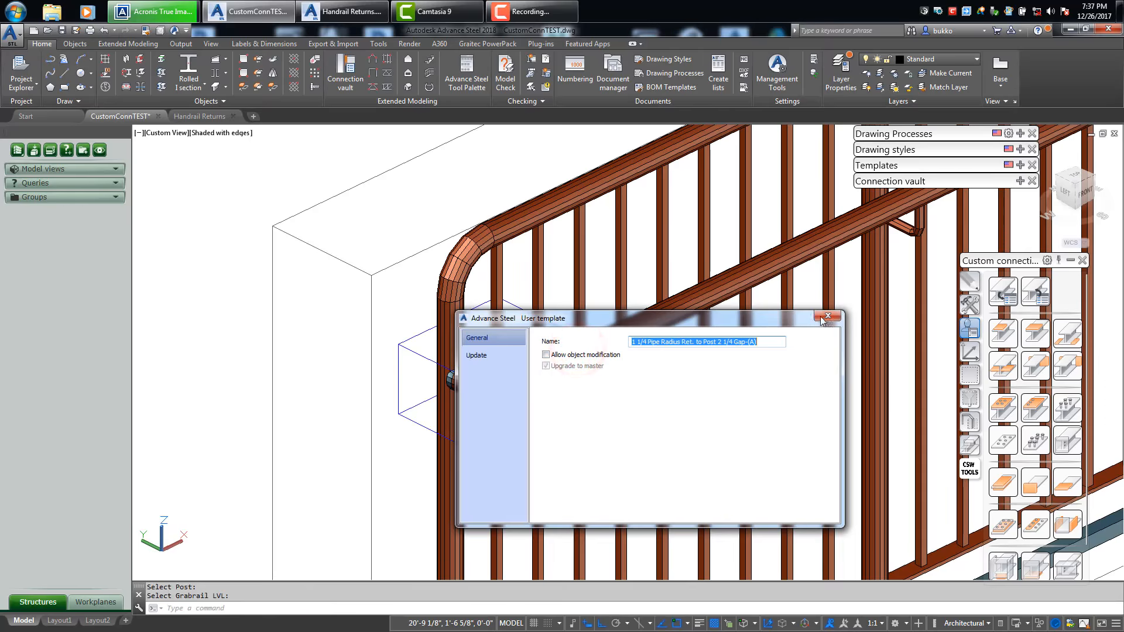
left_click(827, 316)
scroll(514, 409, "up", 6)
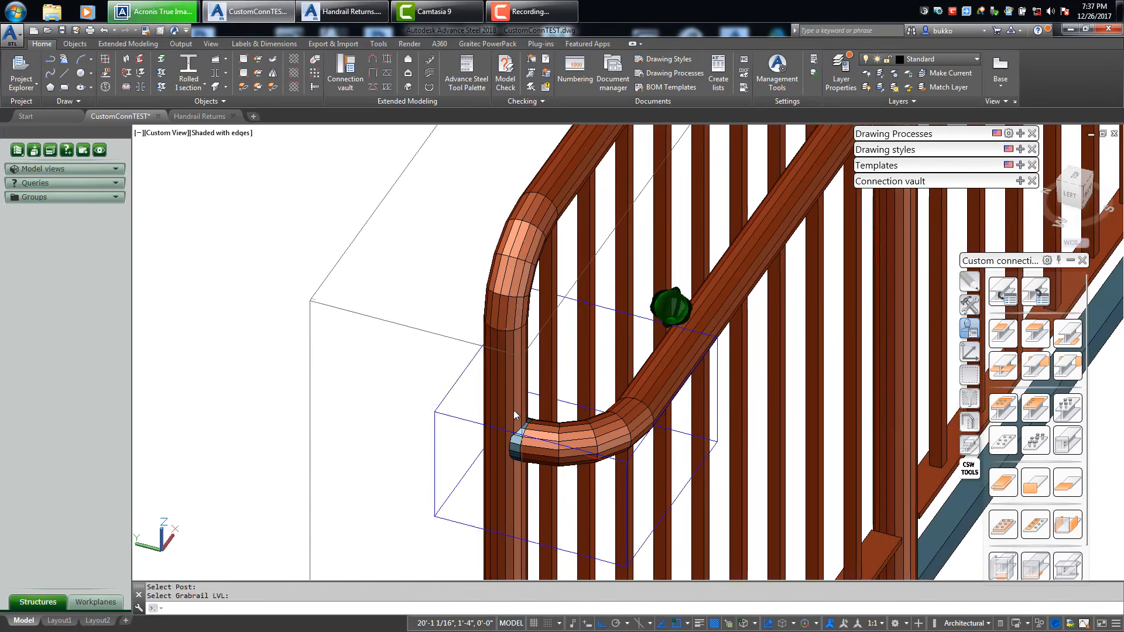
- Examine the open sloped grabrail ends and end posts at the foot of the stair railings
scroll(514, 409, "down", 10)
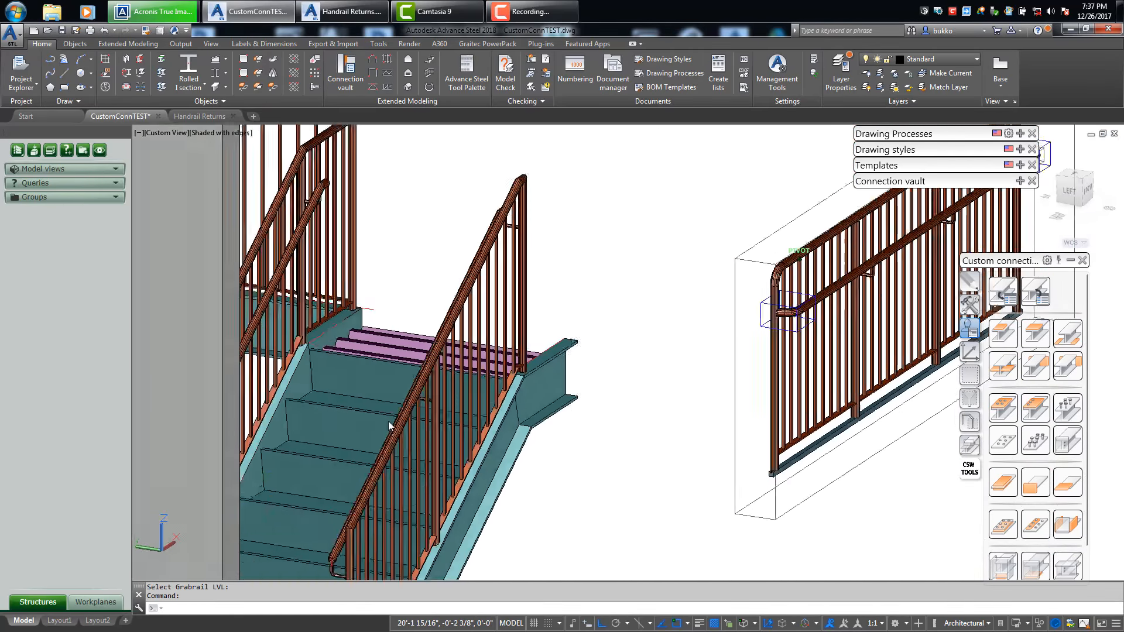
scroll(389, 425, "up", 3)
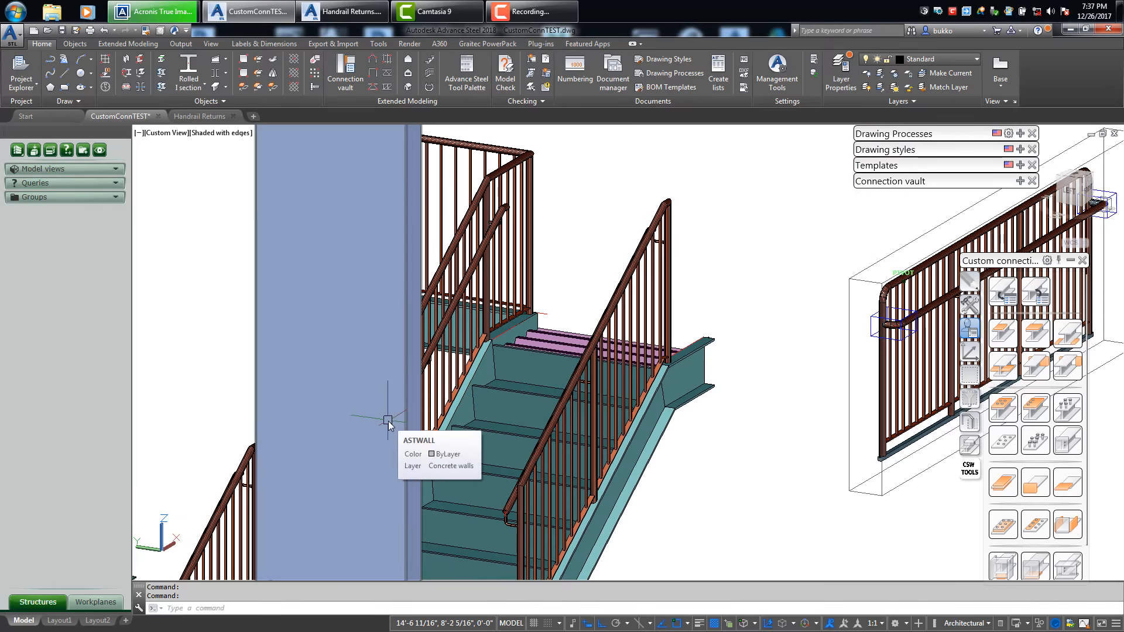
middle_click_drag(388, 420, 304, 410, "shift")
middle_click_drag(304, 357, 567, 341)
scroll(567, 342, "down", 5)
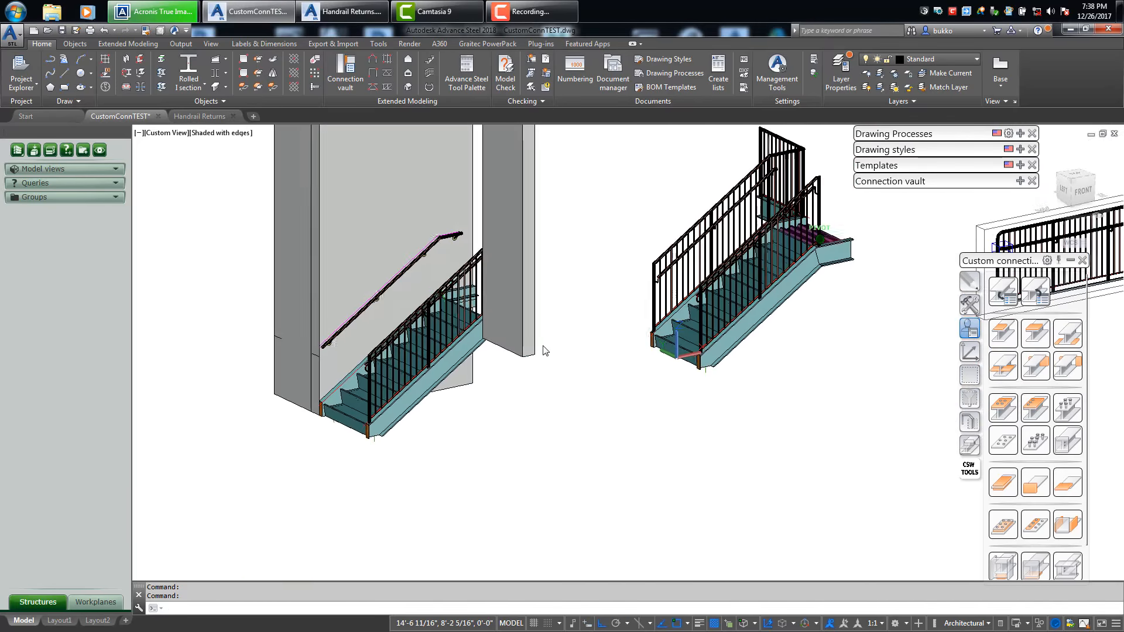
scroll(542, 351, "up", 8)
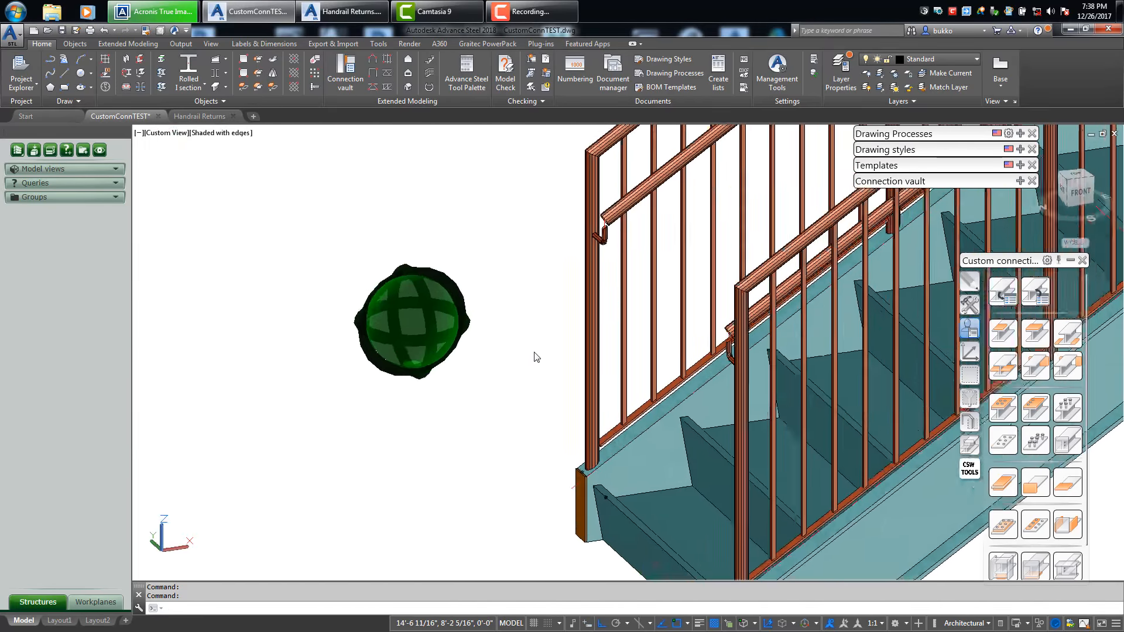
scroll(537, 357, "up", 1)
middle_click_drag(537, 357, 513, 424)
middle_click_drag(534, 363, 520, 370, "shift")
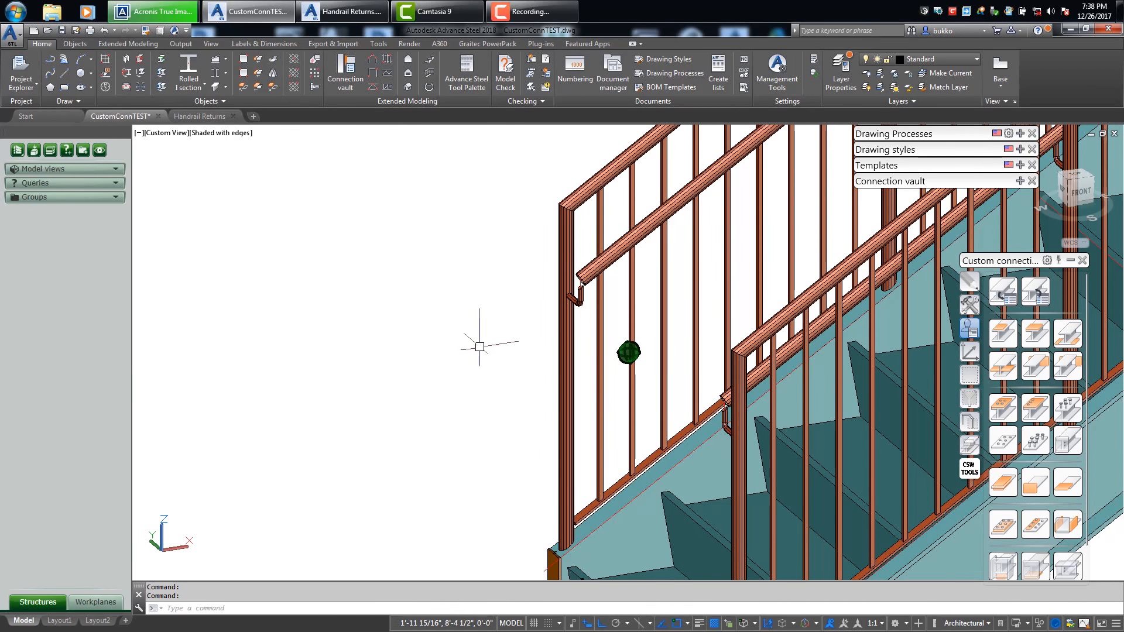
middle_click_drag(465, 347, 456, 351, "shift")
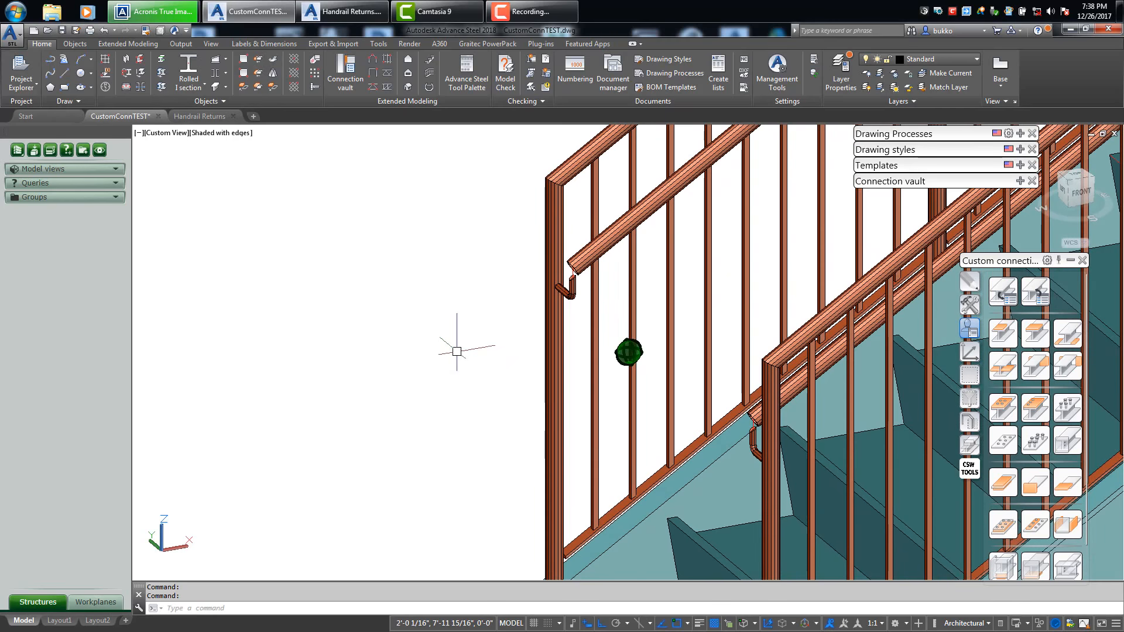
middle_click_drag(386, 328, 516, 321, "shift")
scroll(517, 321, "up", 1)
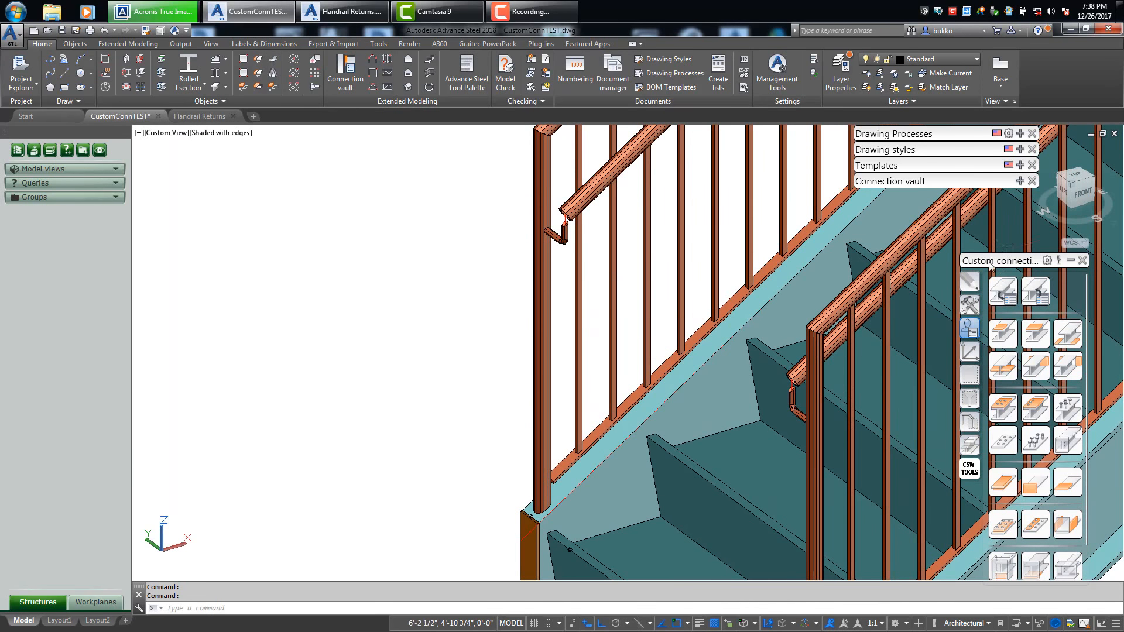
- Insert the 1 1/4 Pipe Loop Return [MiaDade] 2 1/4 Ga-(B) template between the far stair railing's bottom post and its sloped grabrail
left_click(1031, 291)
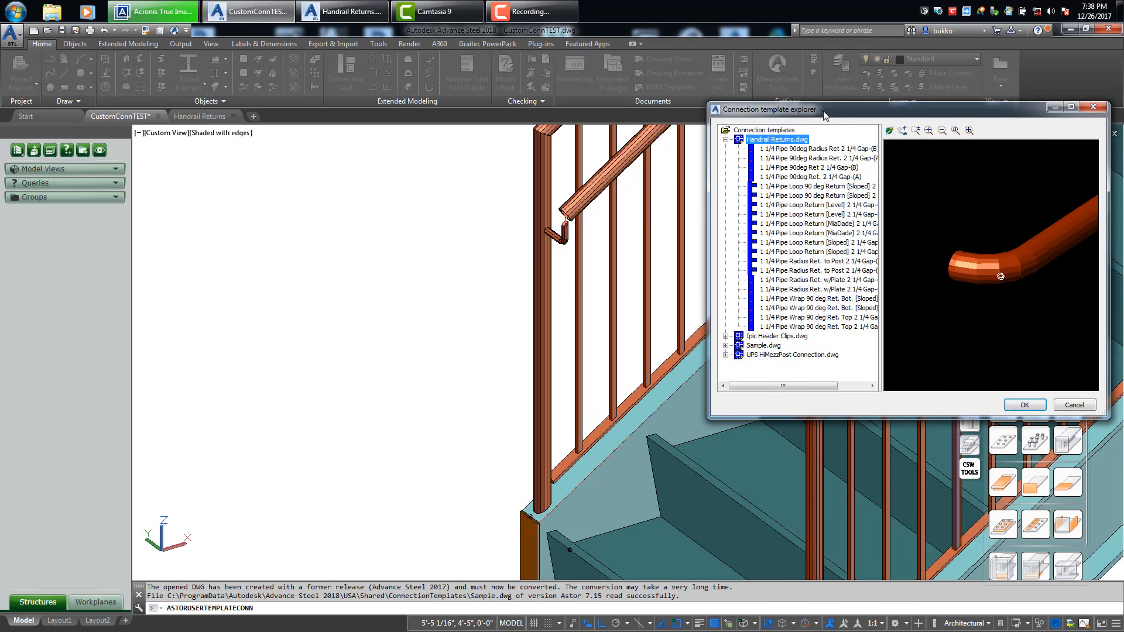
left_click_drag(824, 114, 183, 202)
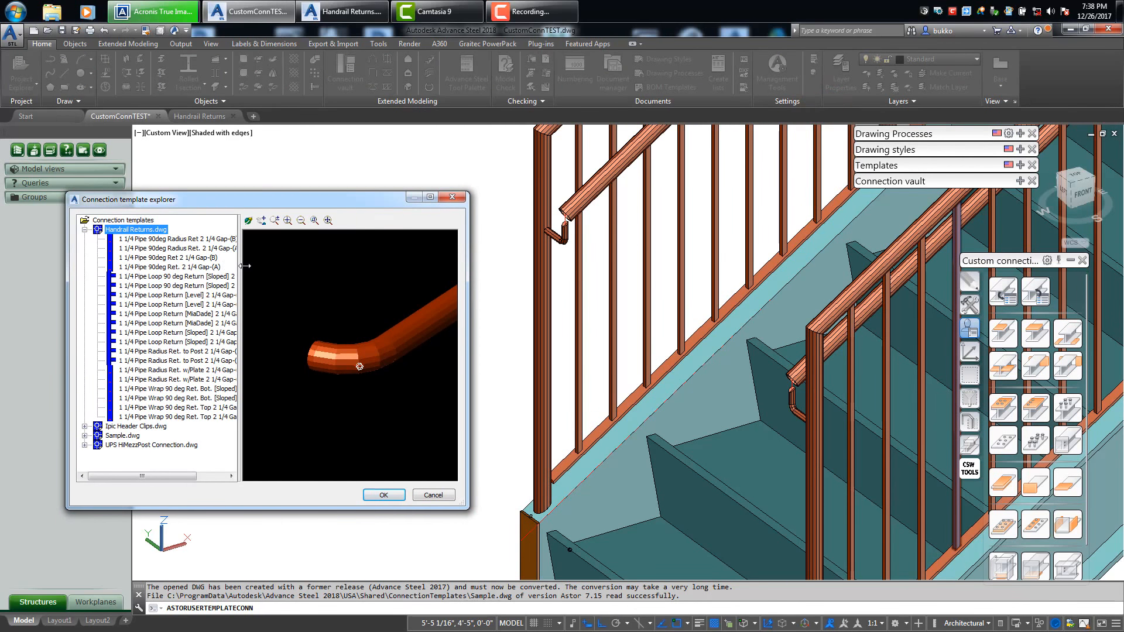
left_click_drag(278, 263, 288, 266)
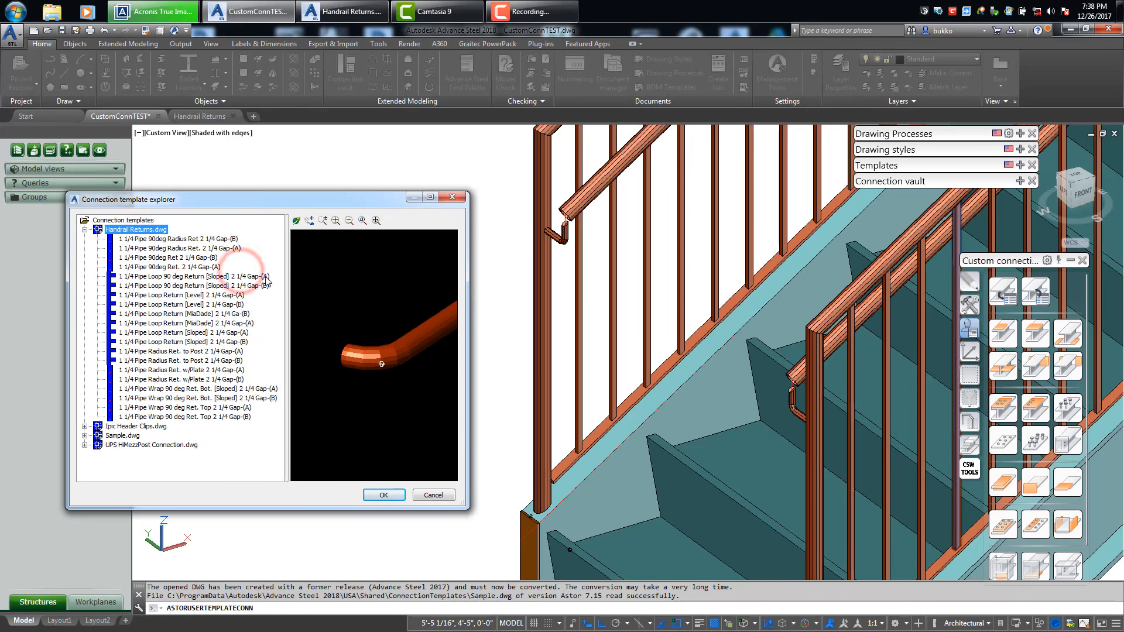
left_click(221, 315)
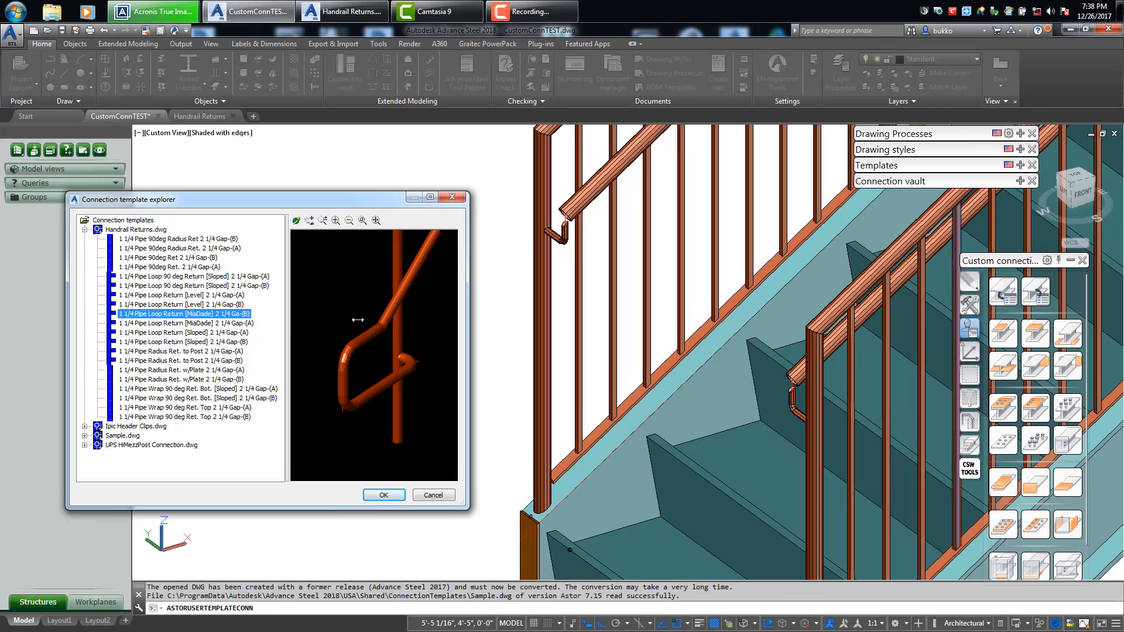
double_click(229, 314)
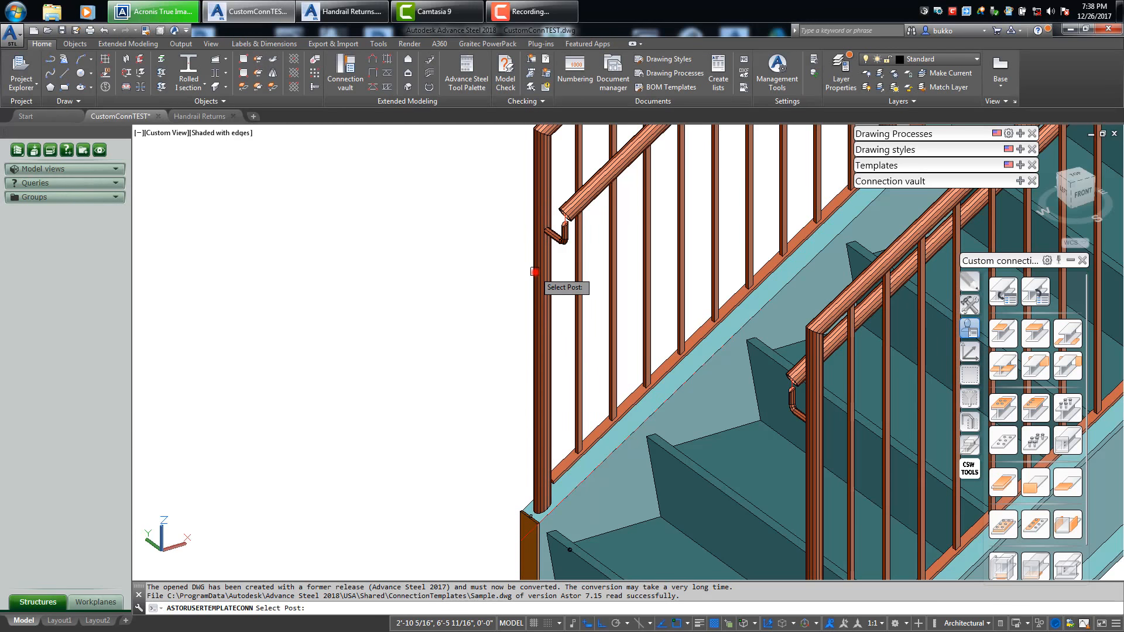
left_click(534, 272)
left_click(580, 208)
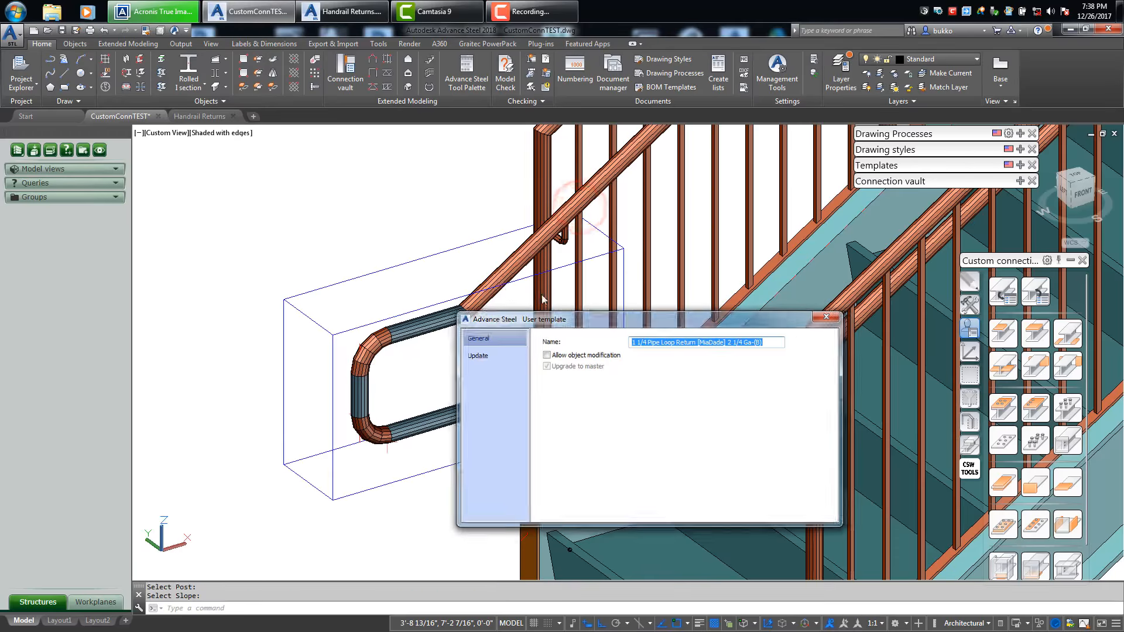
key("Escape")
- Examine the inserted MiaDade loop return from the front, including its extension past the post and the stringer's lower end
middle_click_drag(541, 363, 763, 482, "shift")
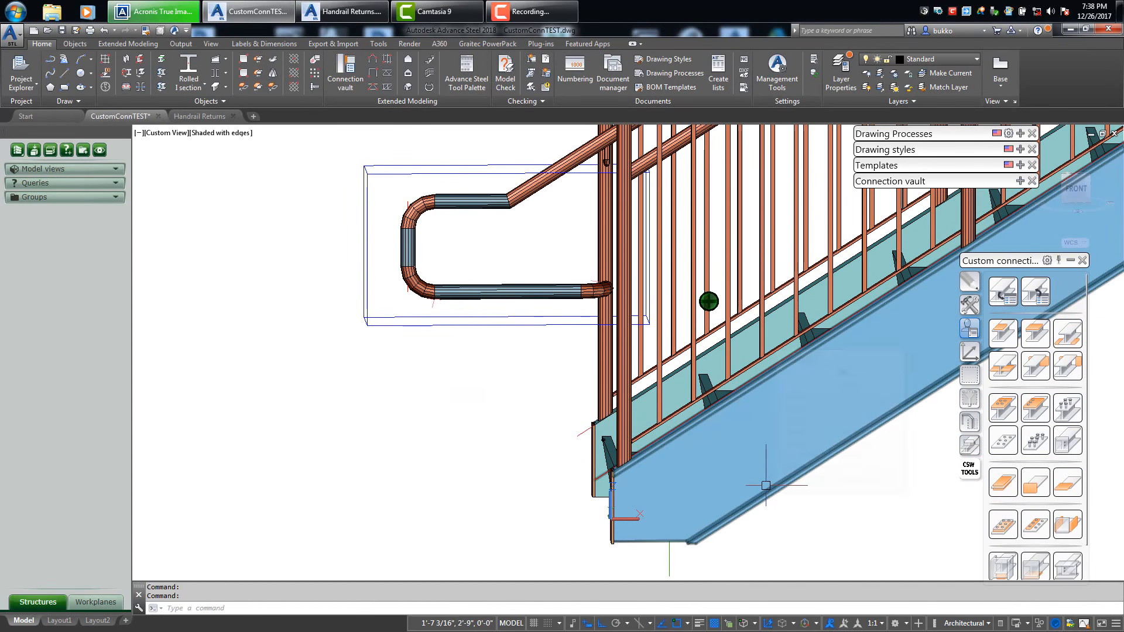
scroll(604, 487, "up", 5)
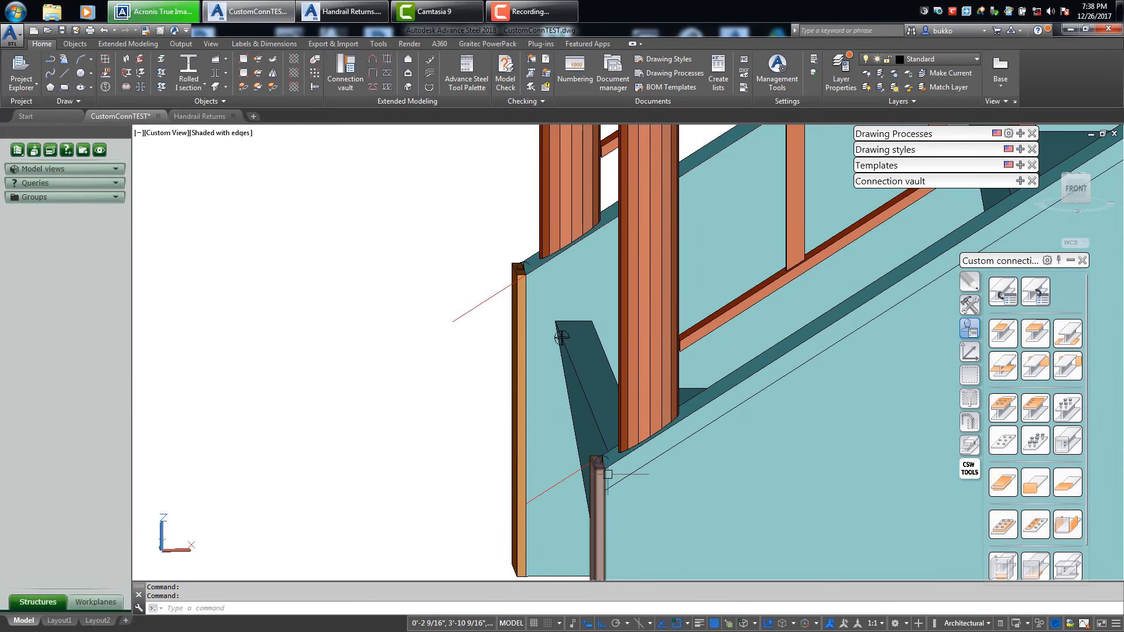
middle_click_drag(603, 473, 637, 499, "shift")
scroll(488, 430, "down", 3)
middle_click_drag(627, 434, 558, 309, "shift")
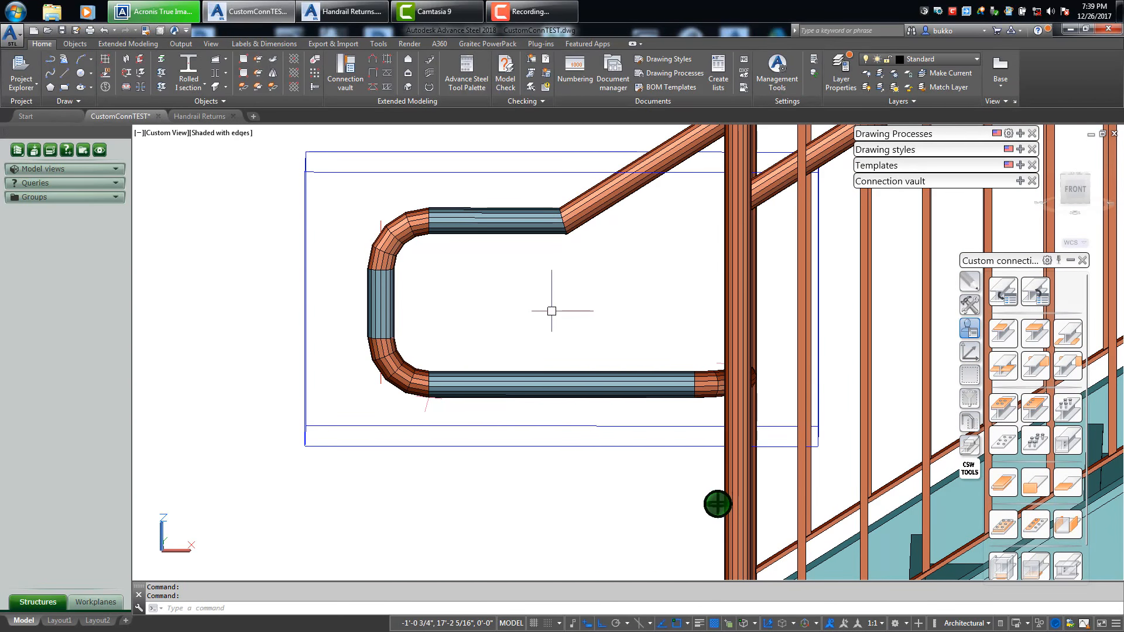
scroll(556, 314, "down", 3)
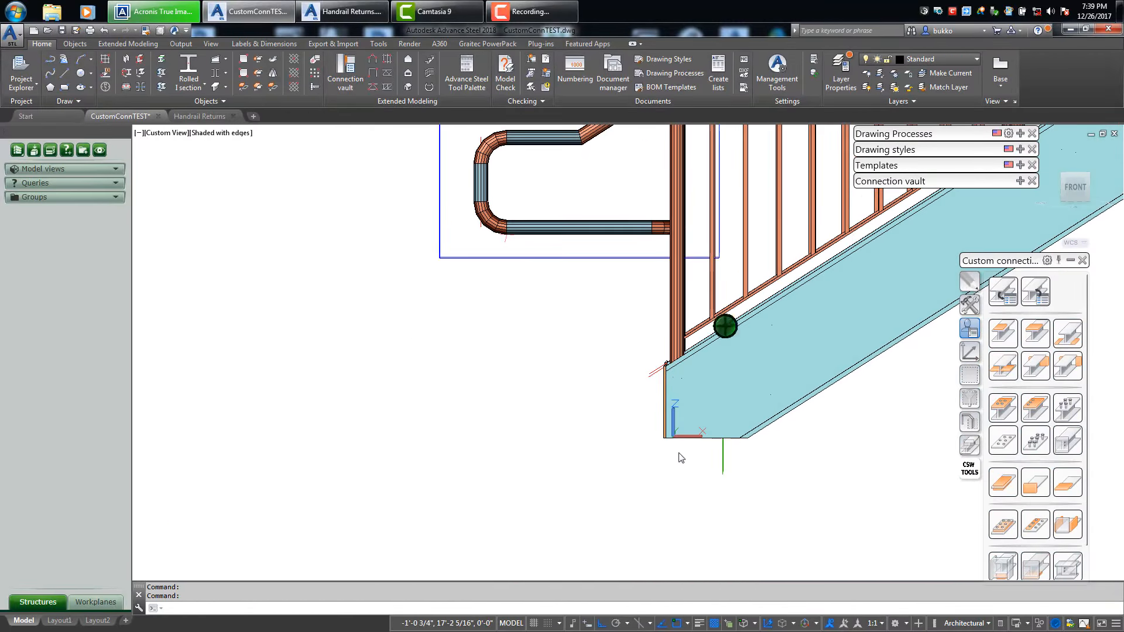
scroll(680, 457, "up", 5)
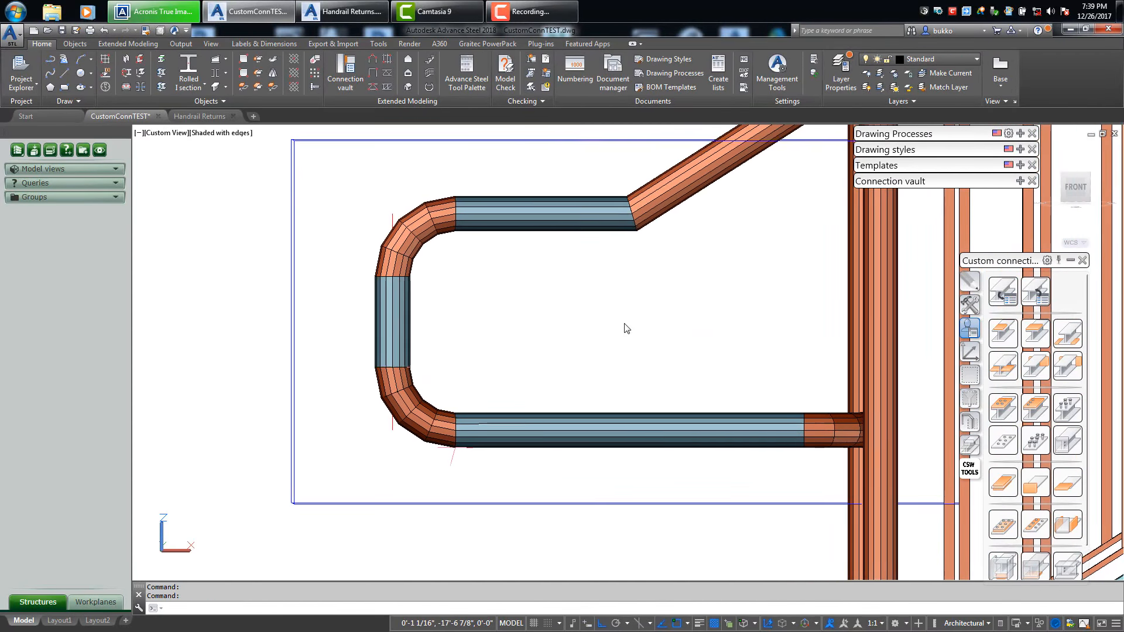
scroll(624, 323, "up", 1)
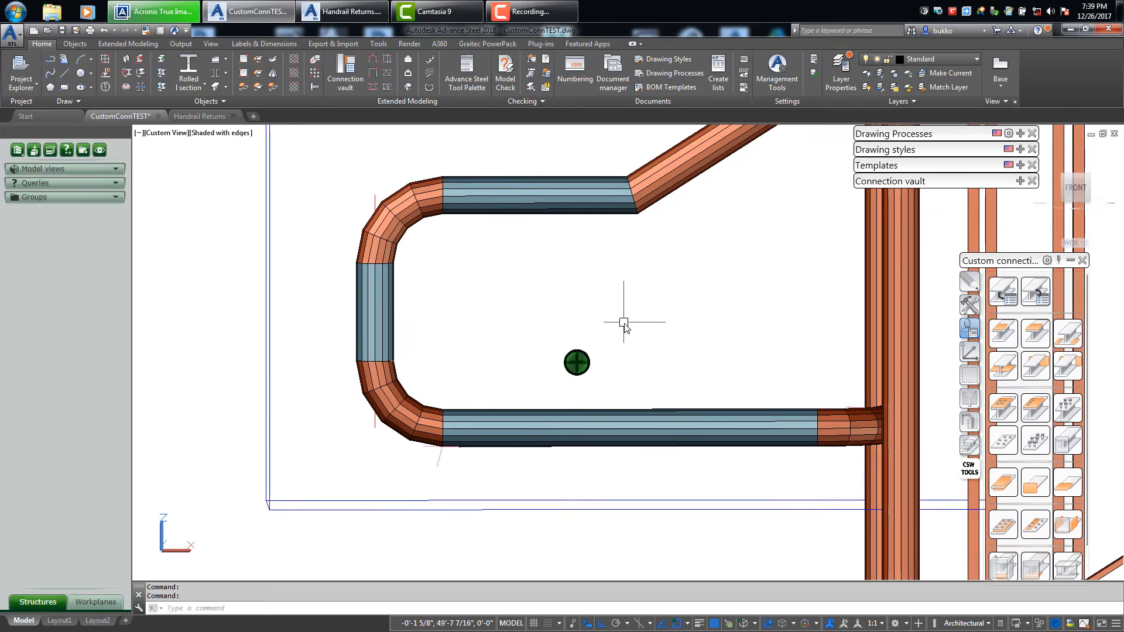
scroll(624, 324, "down", 3)
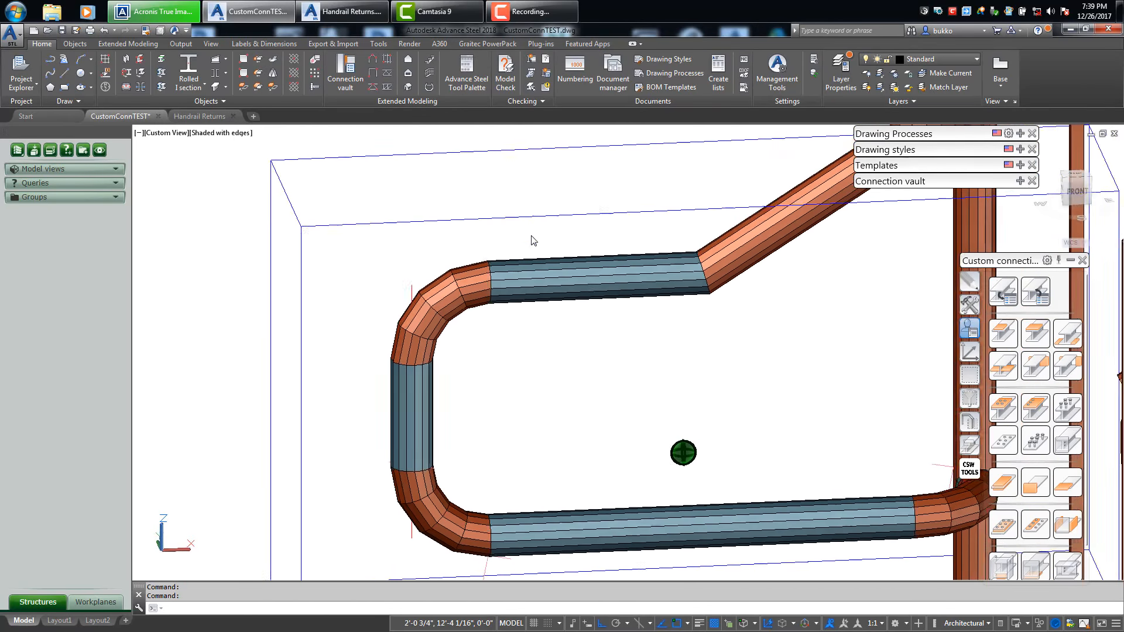
- Allow object modification for the 1 1/4 Pipe Loop Return [MiaDade] connection on the far stair railing
double_click(534, 240)
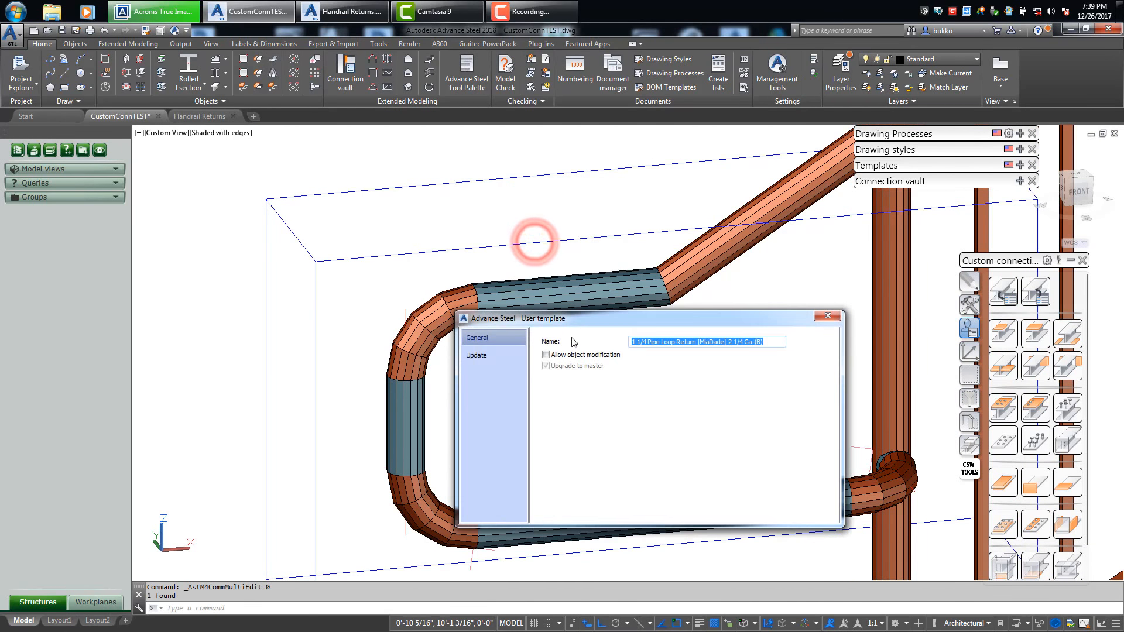
left_click(546, 355)
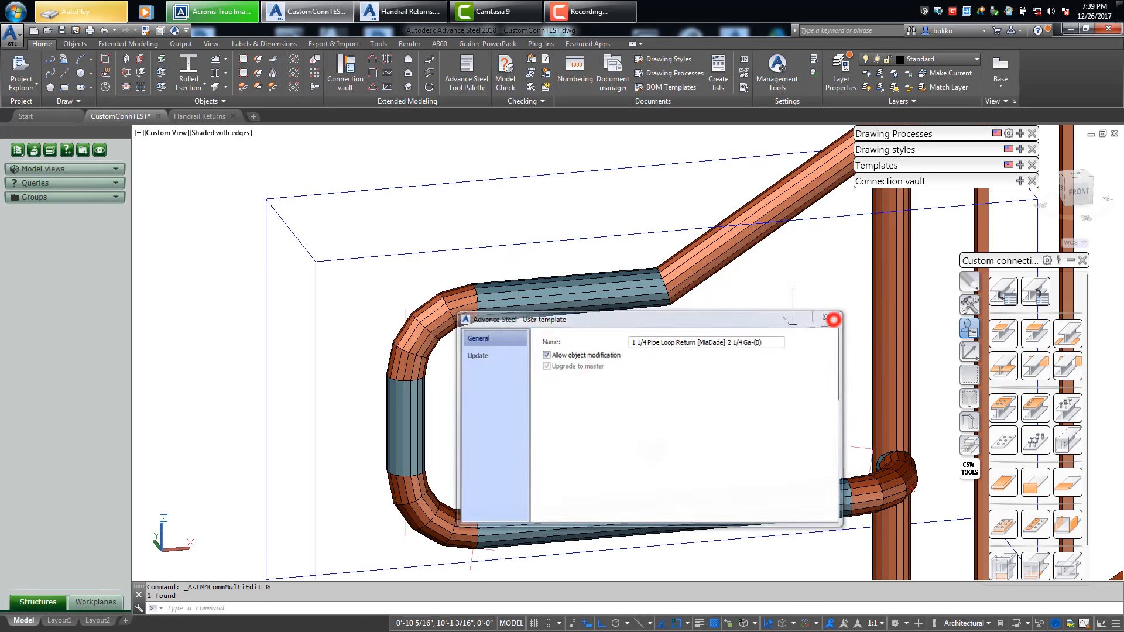
left_click(828, 316)
- Try to move the loop return's two bends and vertical end pipe slightly upward along Z
left_click(381, 213)
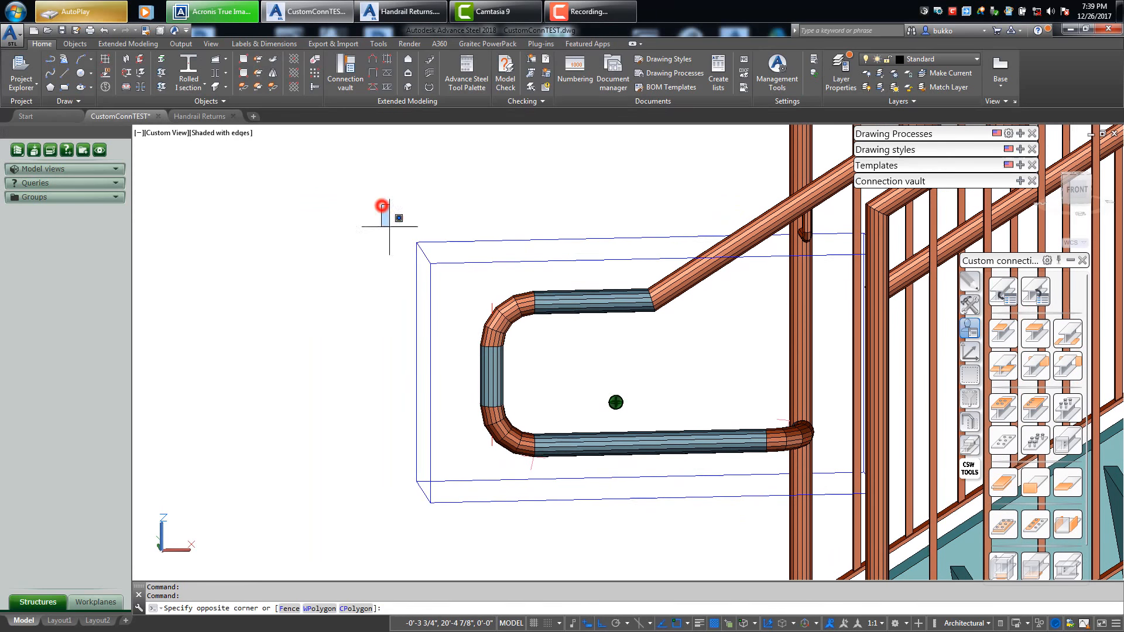
left_click(584, 524)
right_click(331, 243)
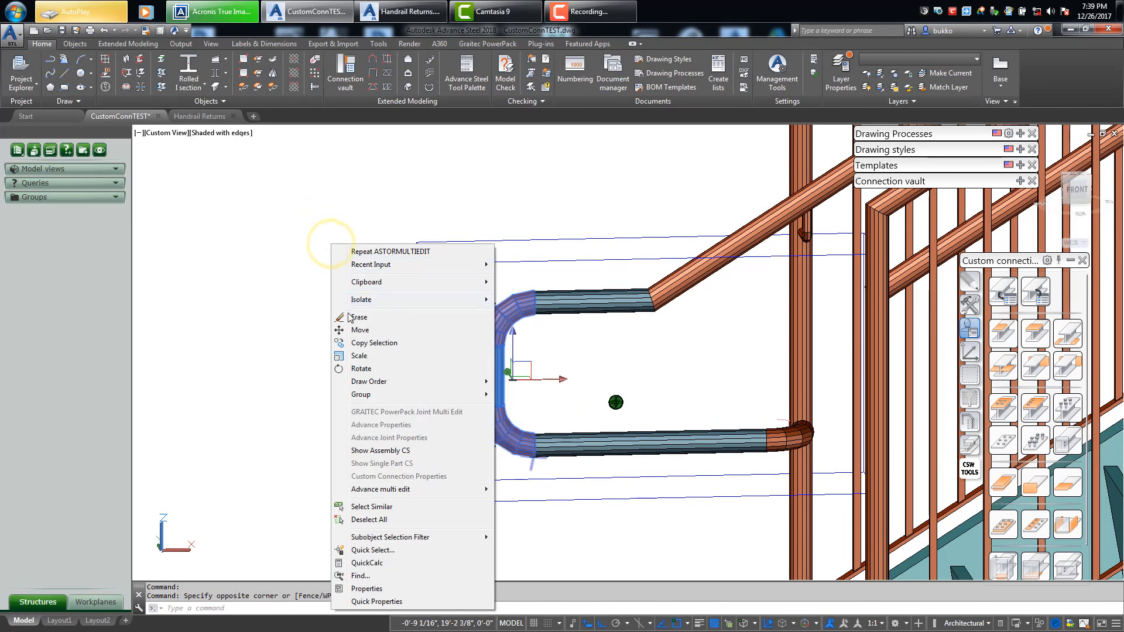
left_click(360, 330)
left_click(353, 180)
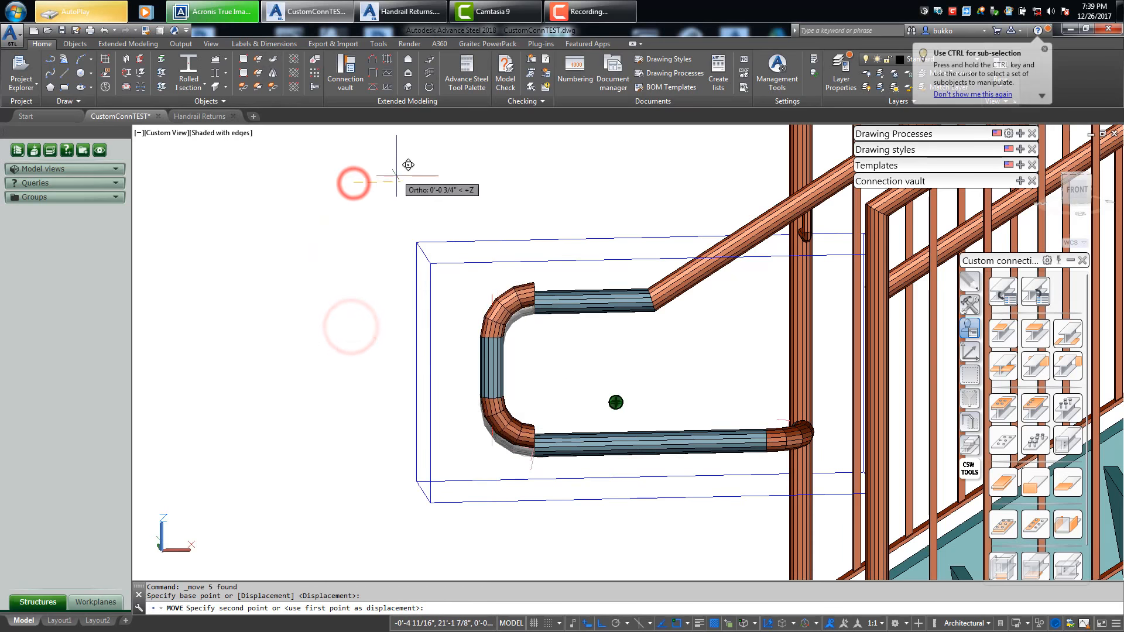
left_click(429, 175)
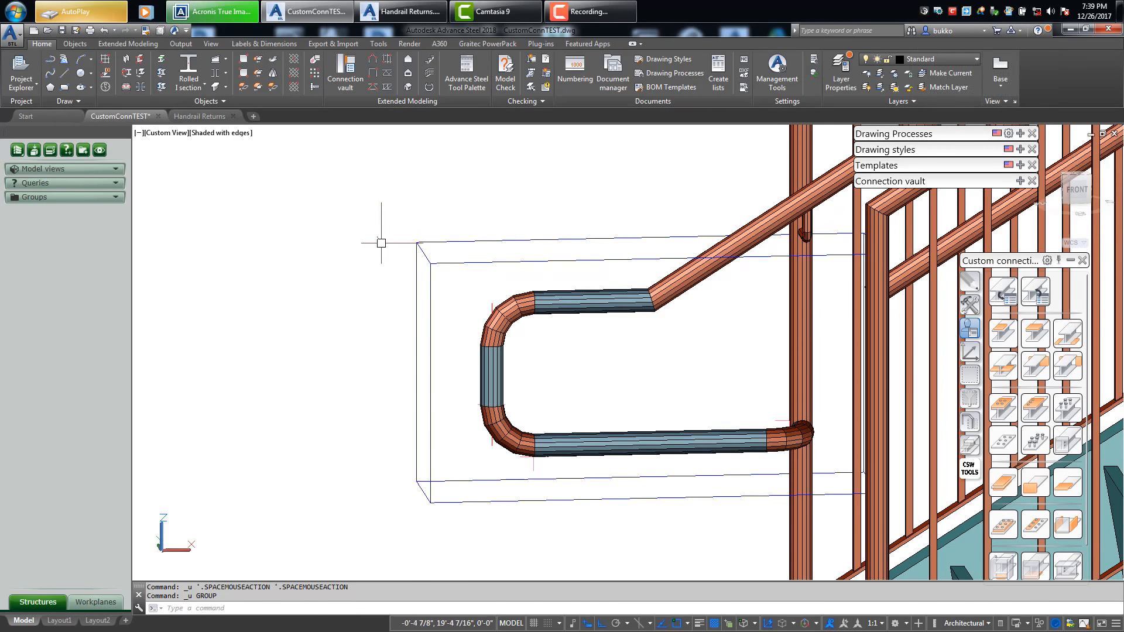
left_click(359, 260)
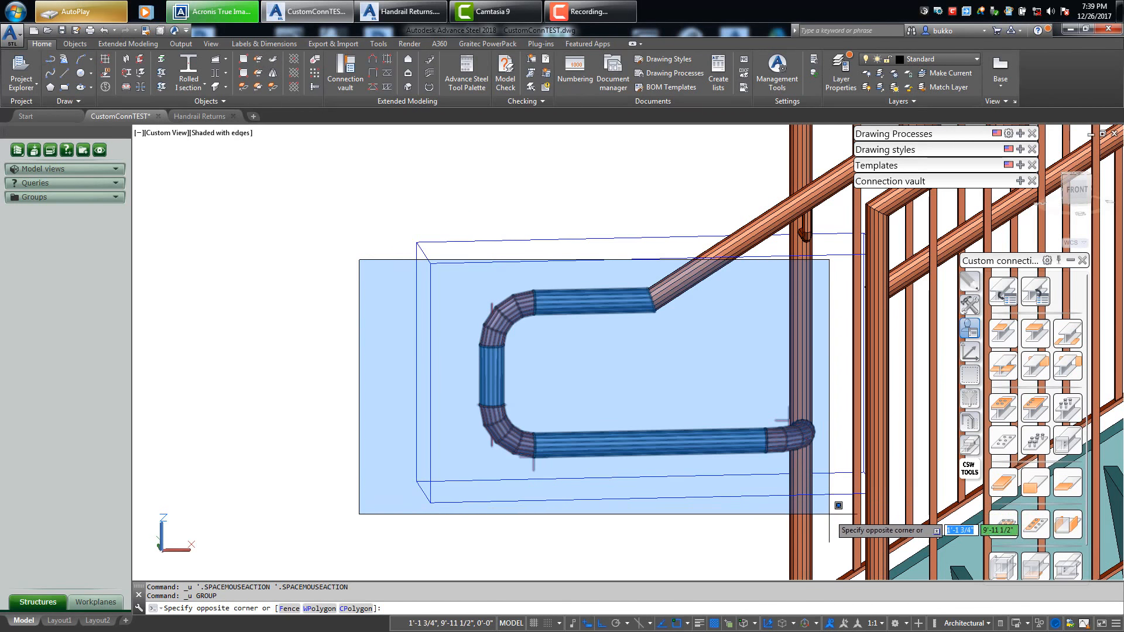
left_click(830, 519)
scroll(604, 434, "down", 3)
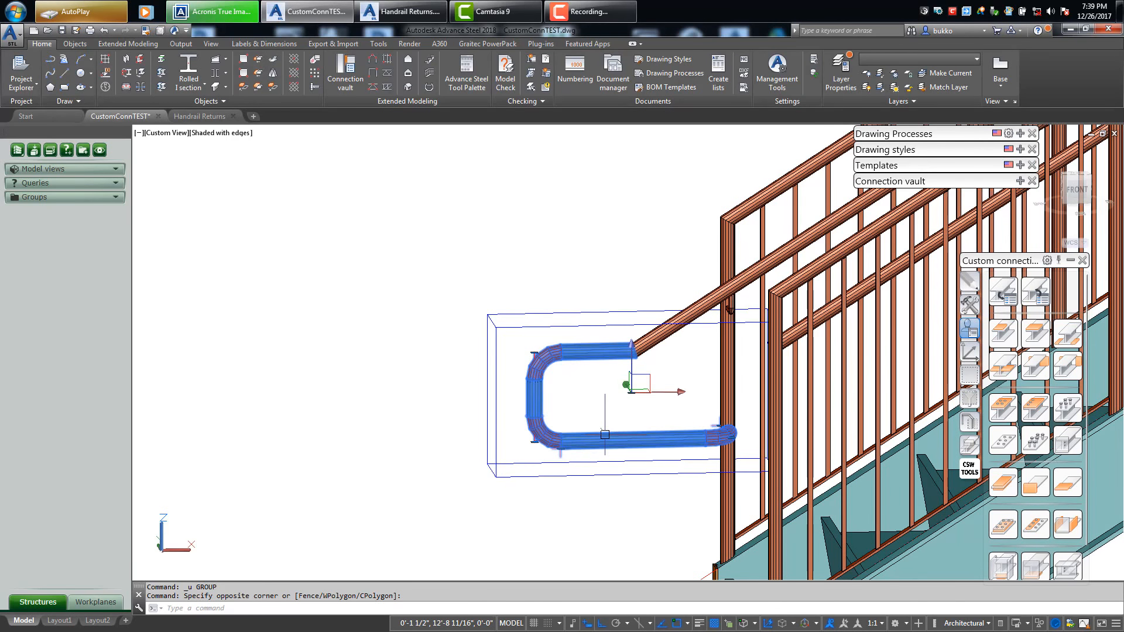
scroll(605, 434, "up", 3)
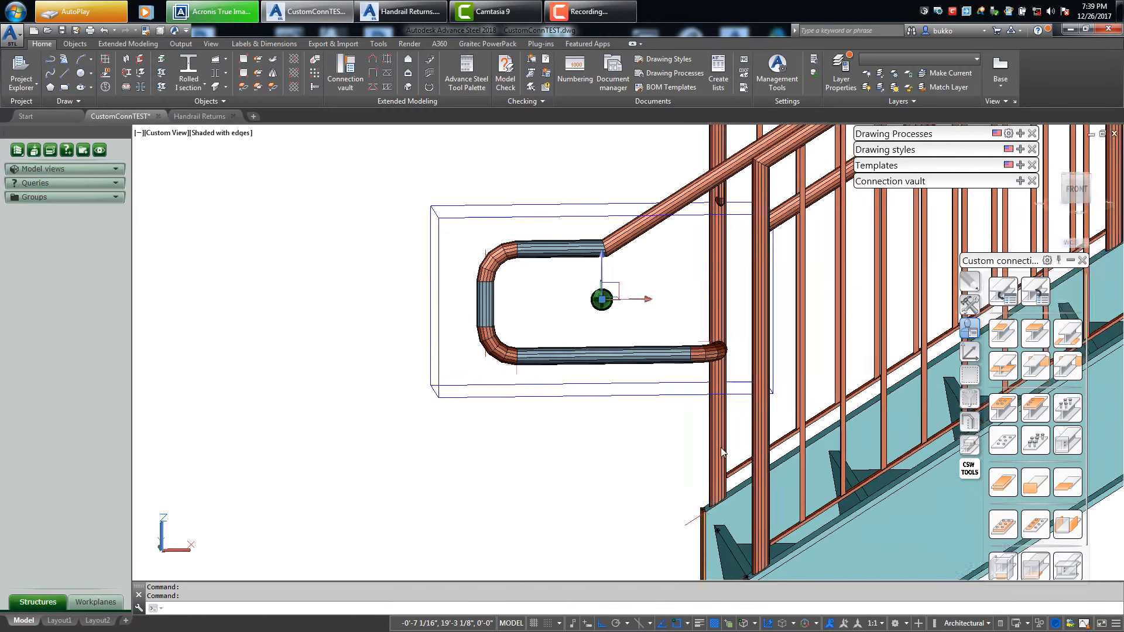
middle_click_drag(721, 447, 356, 274, "shift")
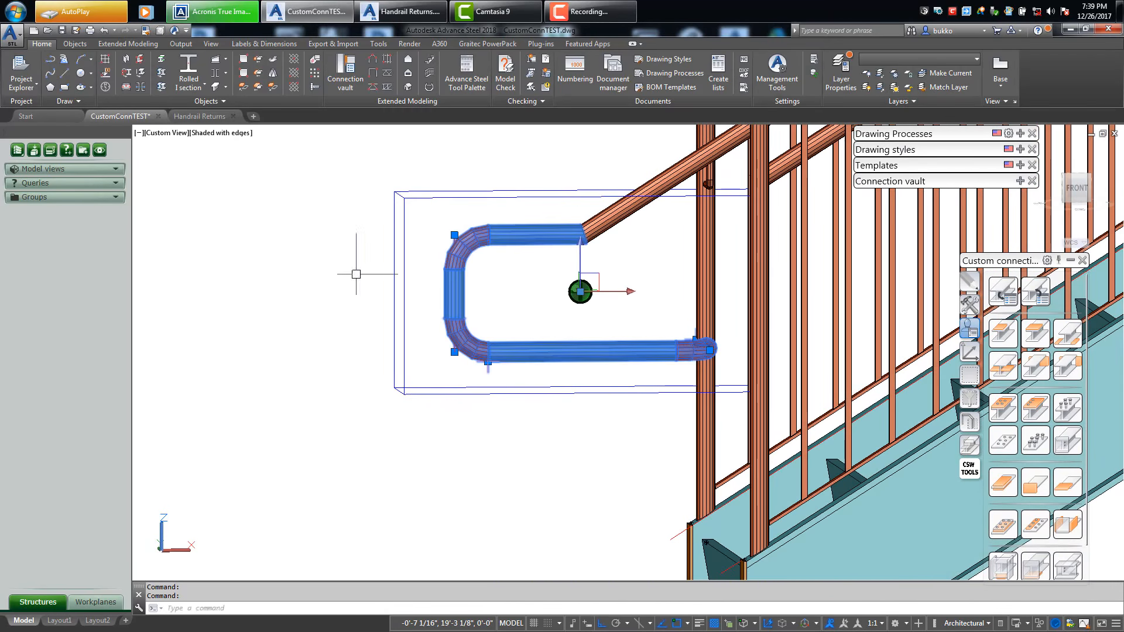
scroll(433, 293, "down", 1)
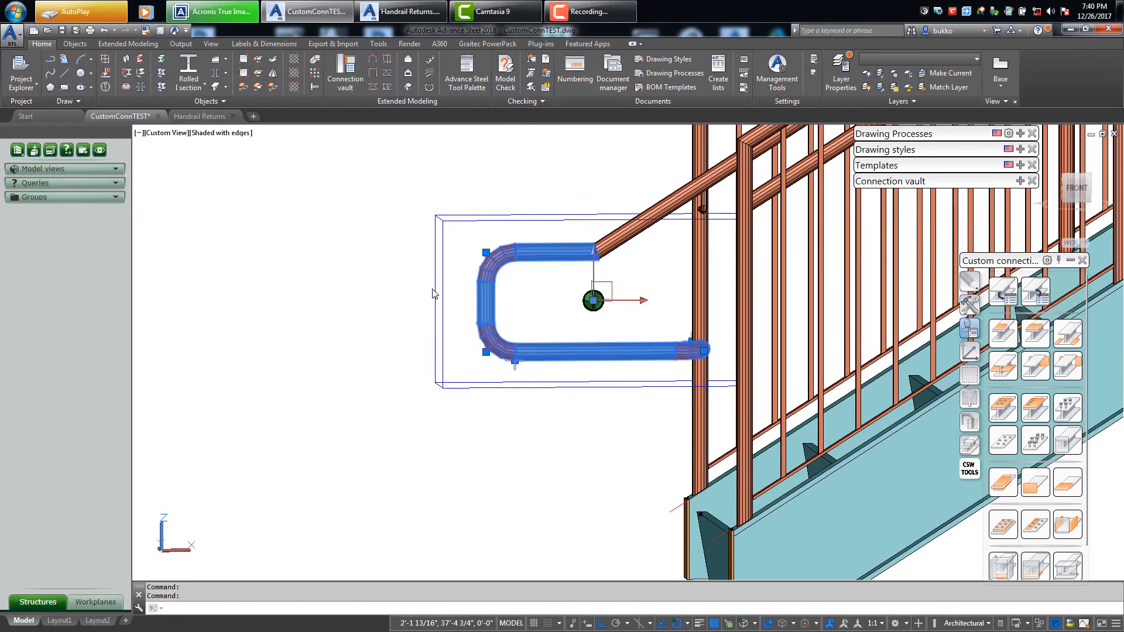
- Reset the UCS to World, switch to the front view of the stair and align the UCS with that view
right_click(402, 274)
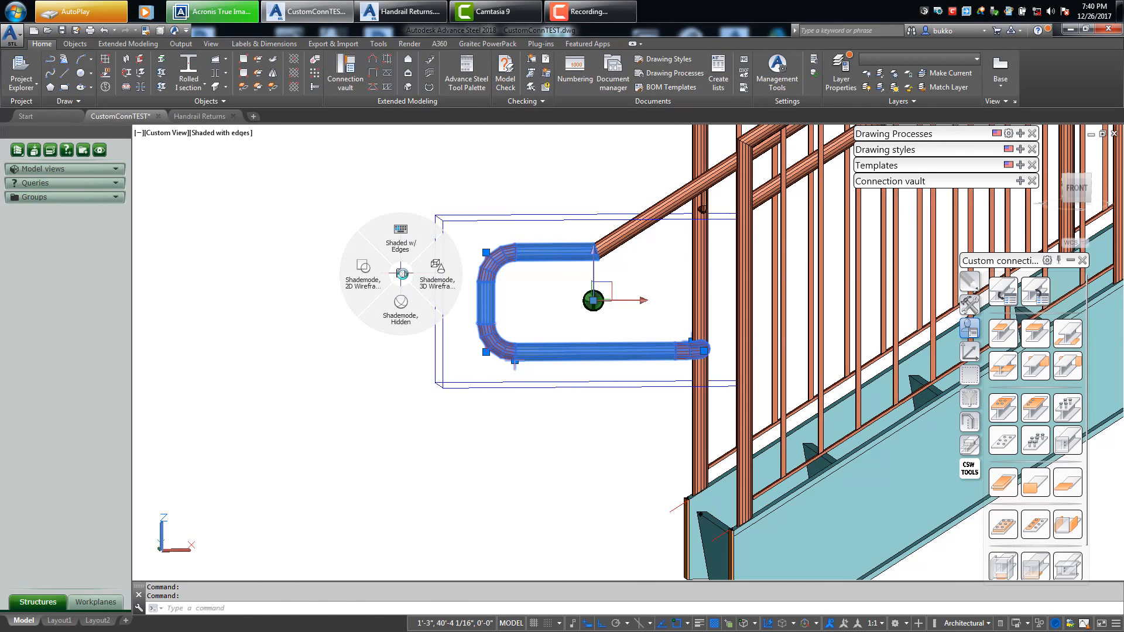
right_click(402, 273)
left_click(403, 236)
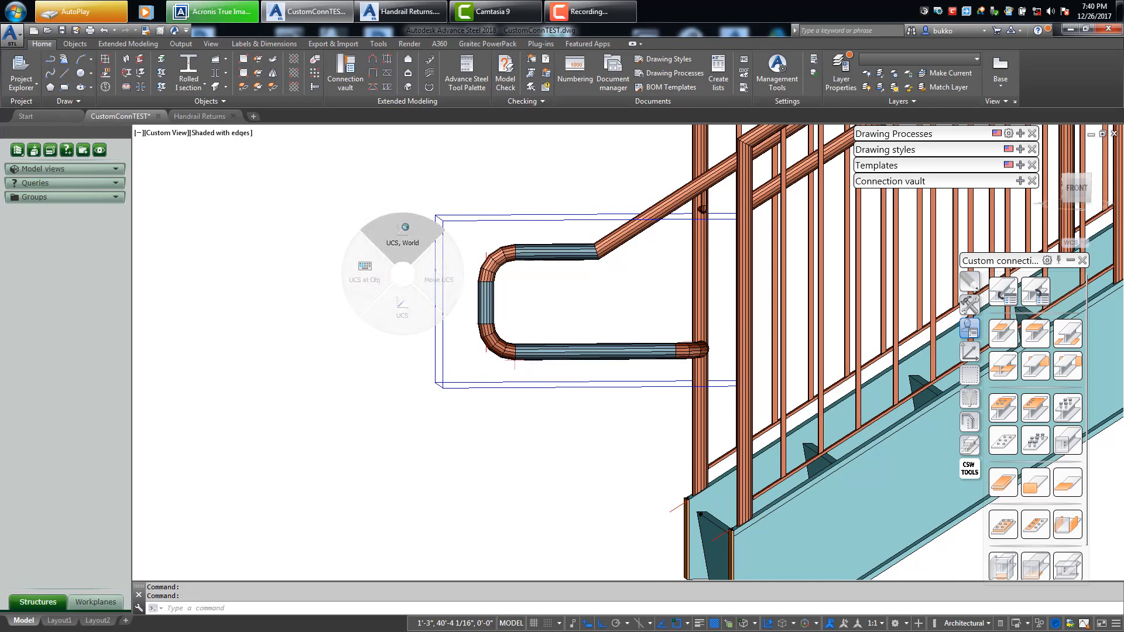
left_click(1076, 188)
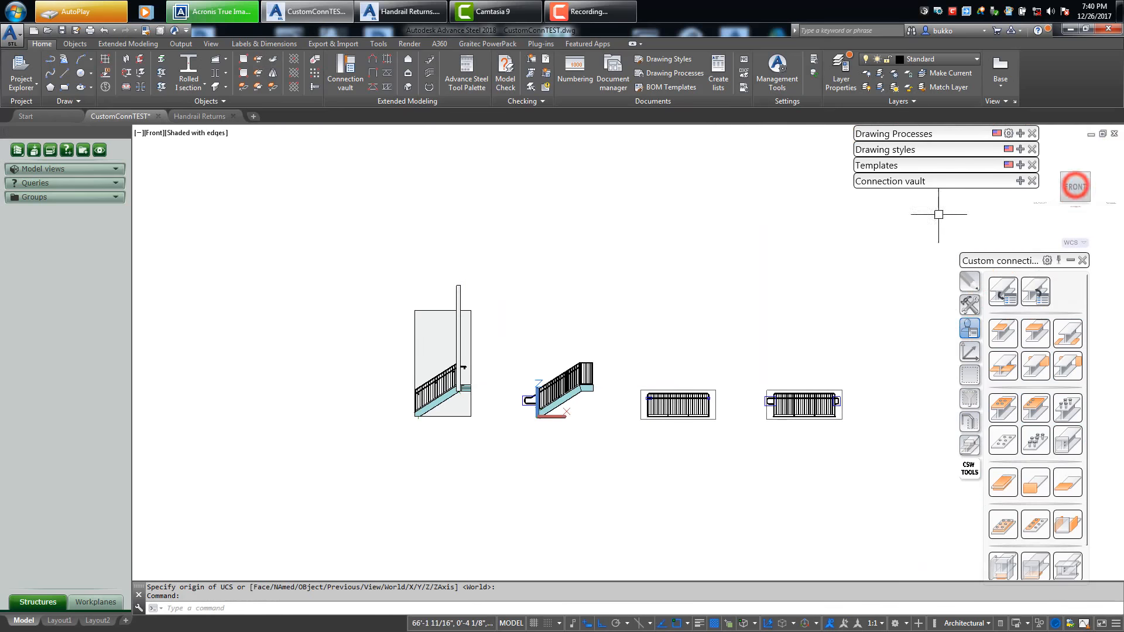
scroll(354, 463, "up", 3)
middle_click_drag(353, 420, 526, 200)
right_click(535, 206)
left_click(505, 236)
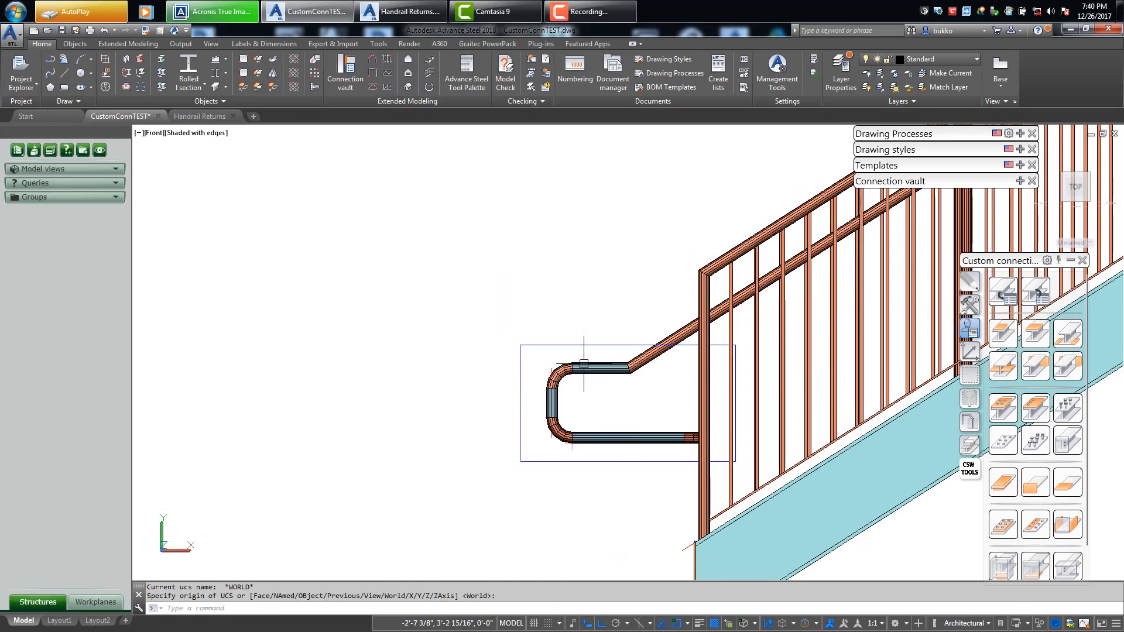
- Try moving the whole loop return straight up on the far railing's post and undo the move
scroll(602, 401, "up", 2)
middle_click_drag(601, 401, 498, 341)
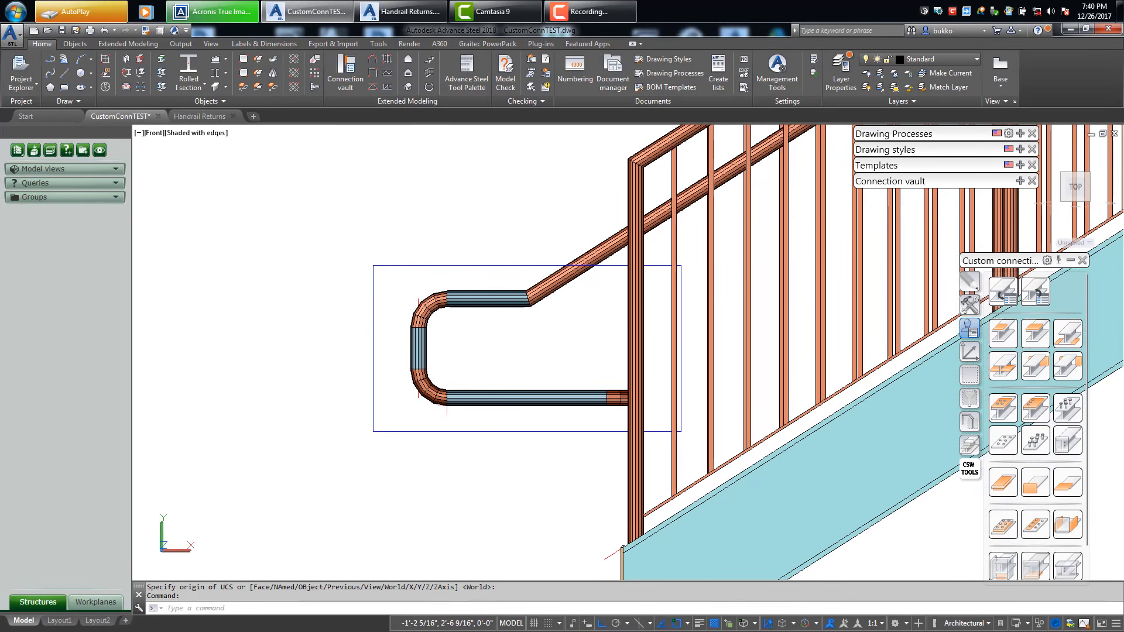
left_click(316, 279)
left_click(650, 463)
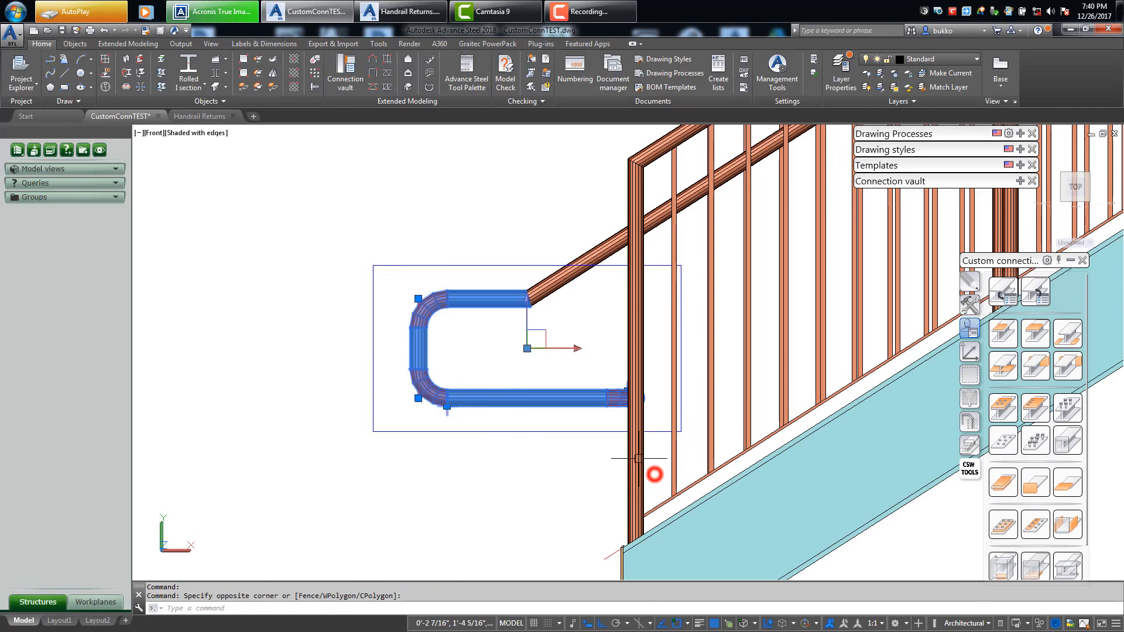
left_click(303, 280)
left_click(657, 464)
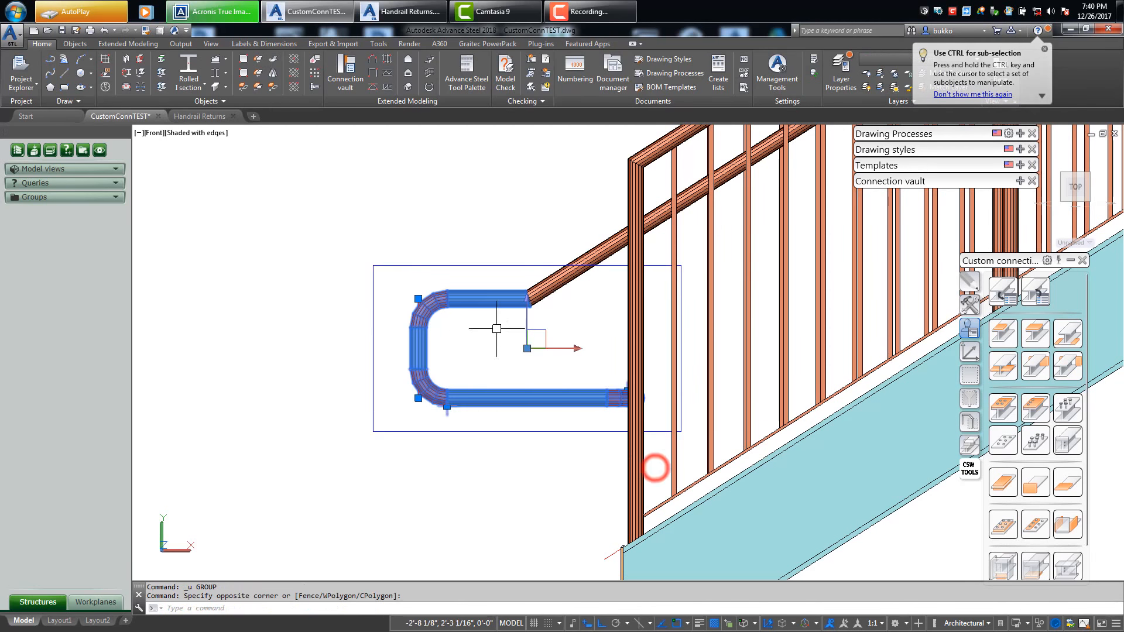
right_click(293, 353)
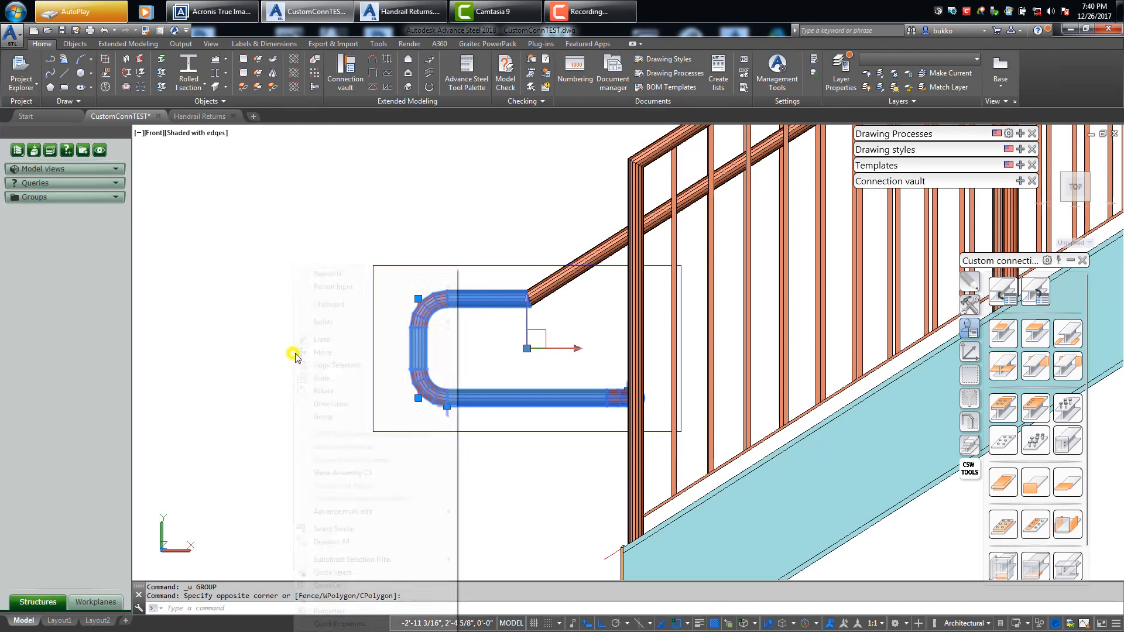
left_click(322, 351)
left_click(326, 340)
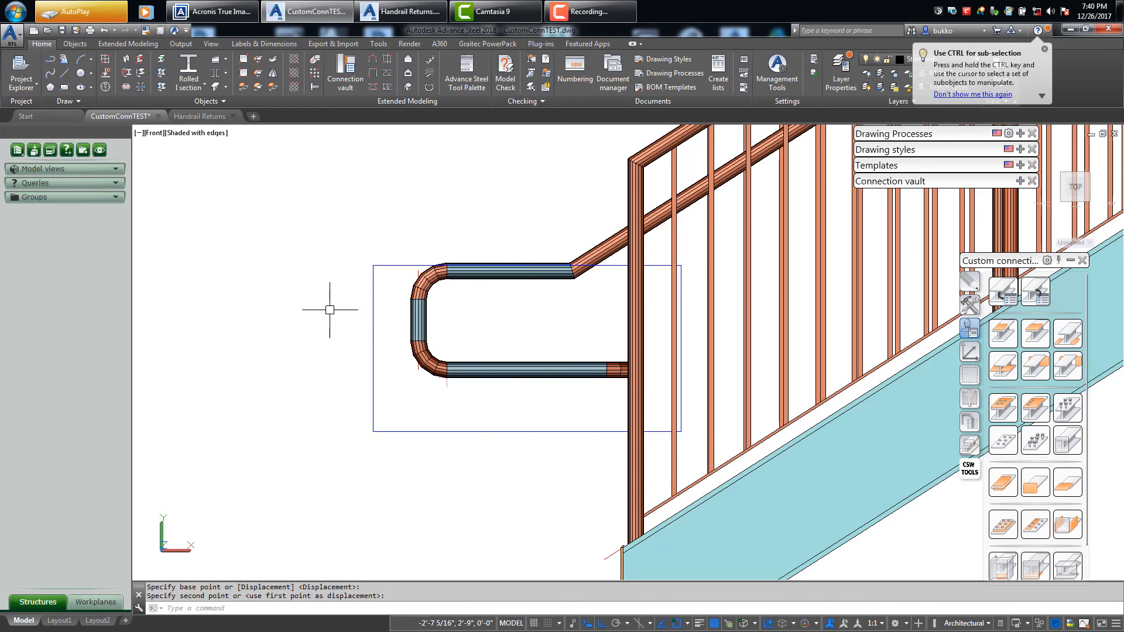
key("ctrl+z")
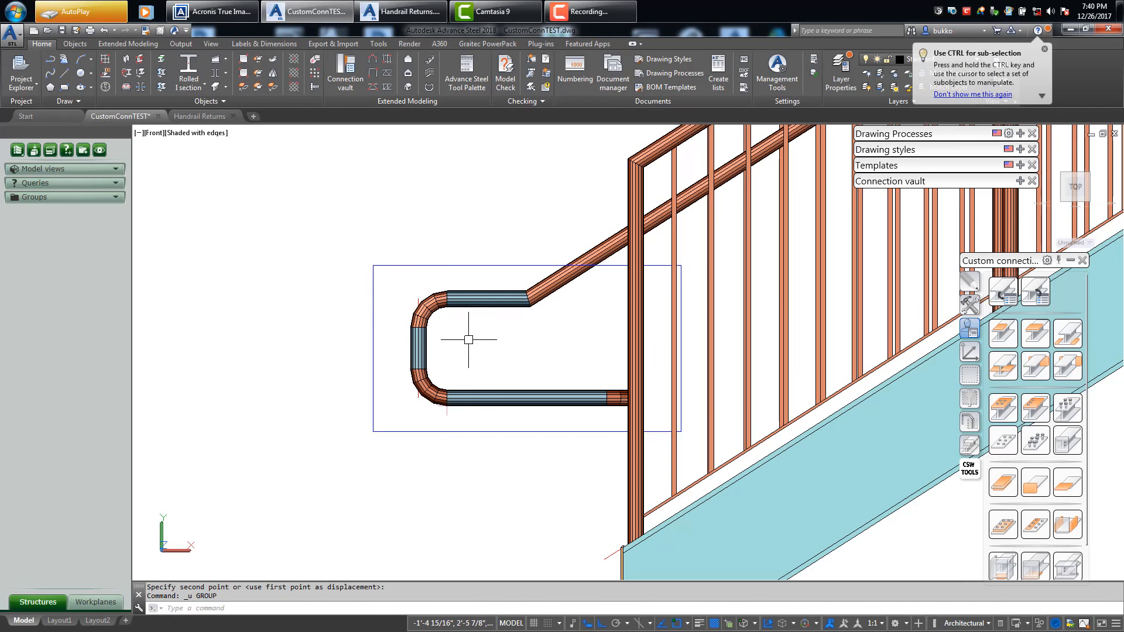
- Examine the joint between the loop return's upper pipe and the sloped grabrail, including from an angle
scroll(486, 342, "up", 3)
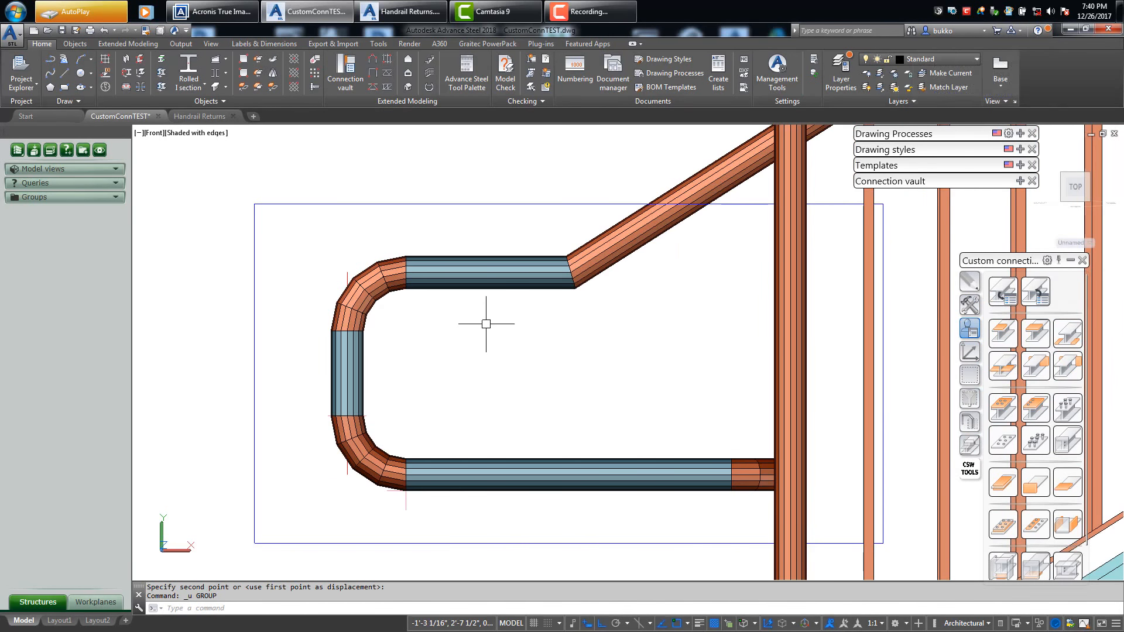
scroll(582, 275, "up", 2)
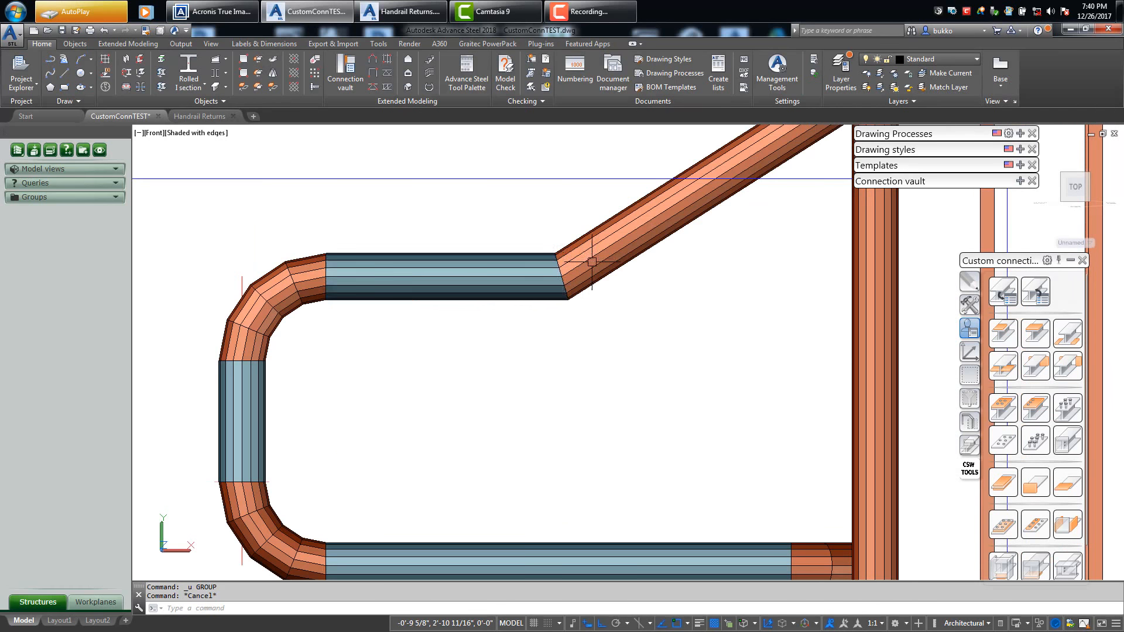
scroll(582, 275, "up", 2)
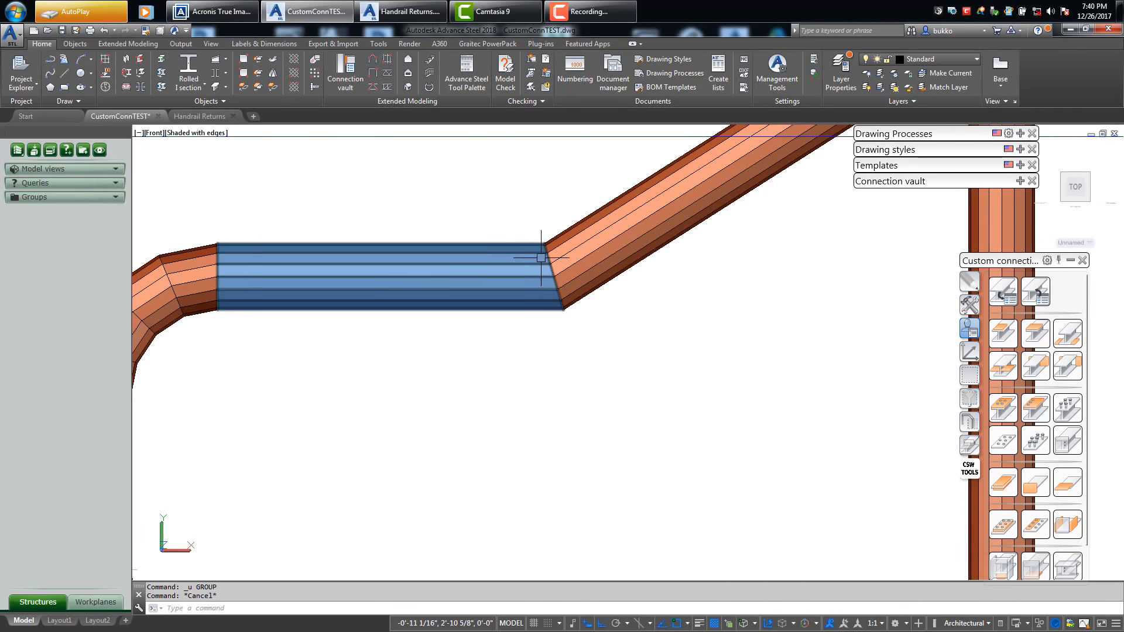
scroll(511, 524, "down", 5)
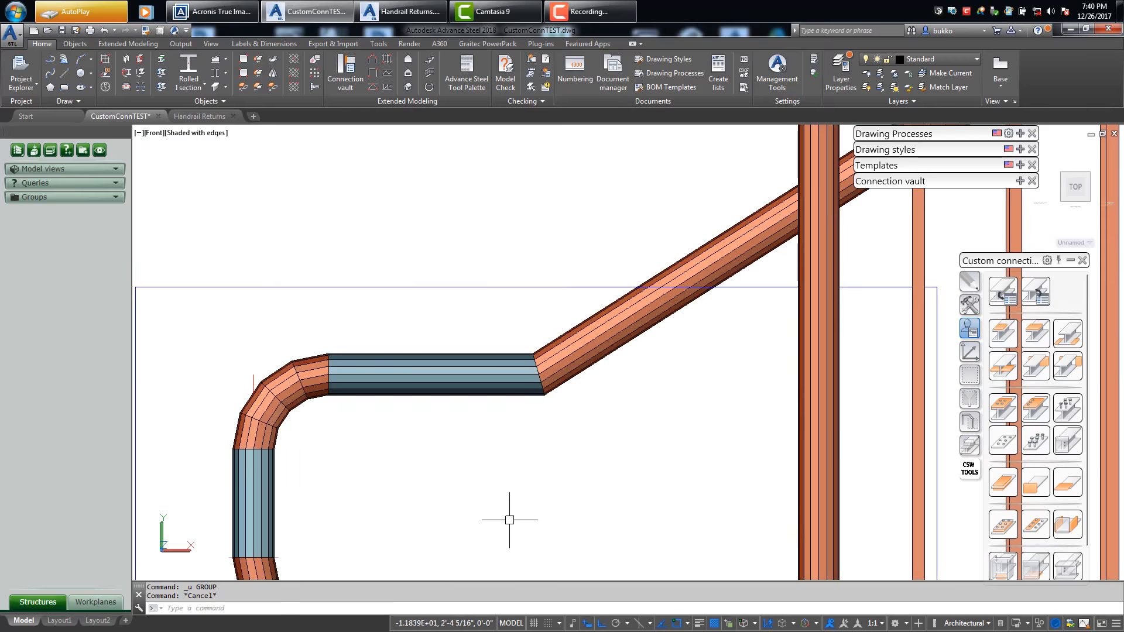
middle_click_drag(479, 499, 490, 357, "shift")
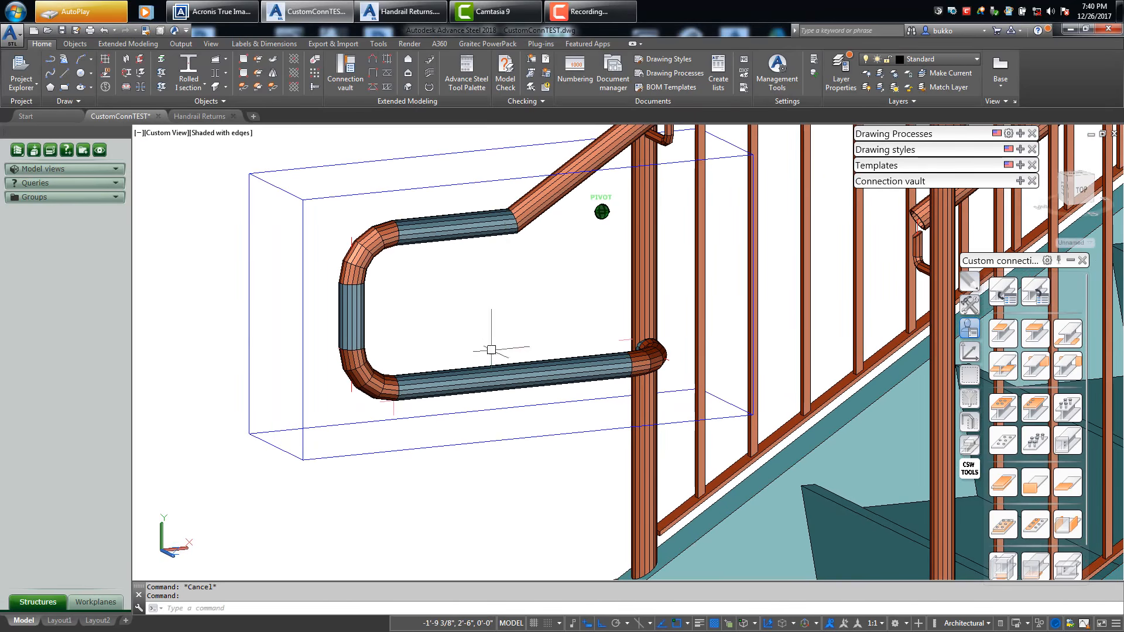
- Inspect the loop return and stair in 2D Wireframe and 3D Wireframe, and restore the Shaded with edges style
right_click(505, 263)
left_click(466, 261)
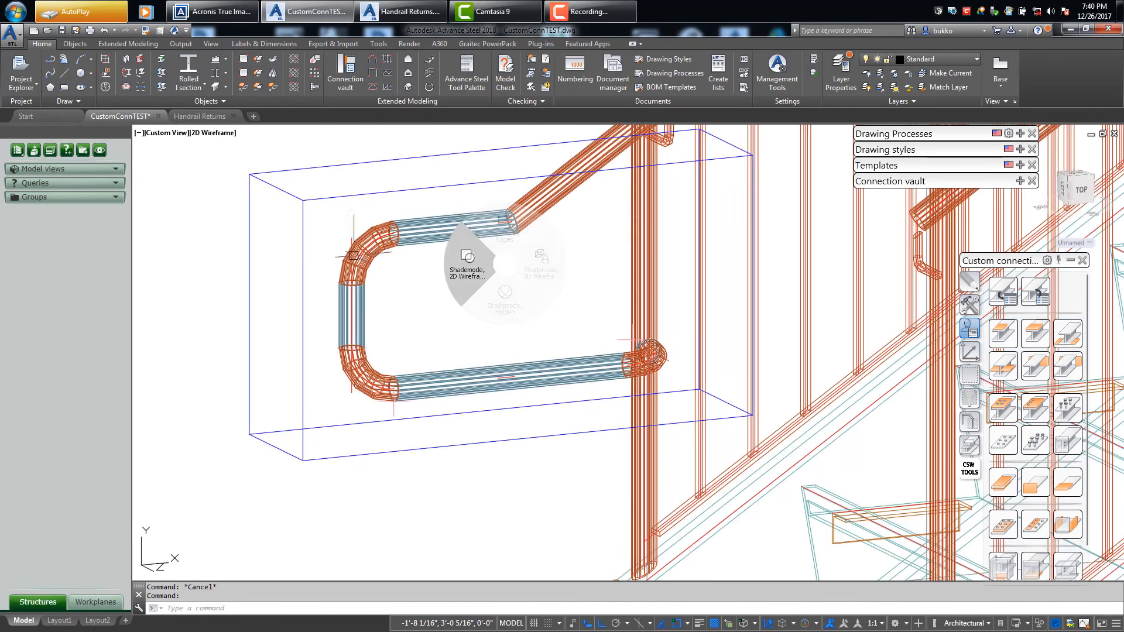
scroll(535, 339, "down", 3)
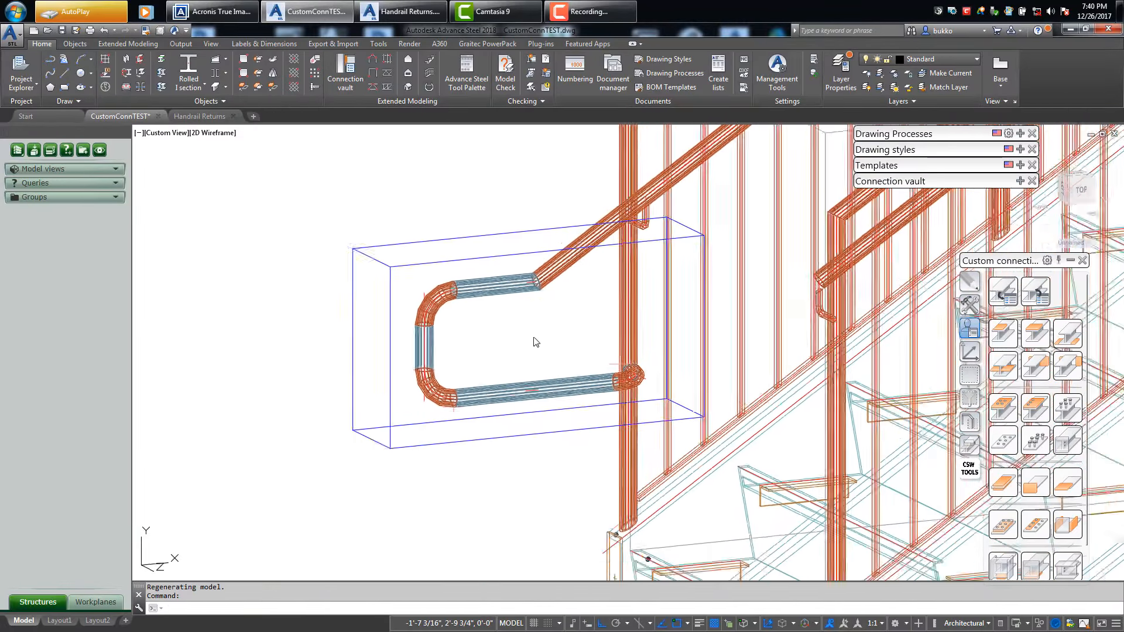
right_click(540, 325)
left_click(577, 323)
middle_click_drag(642, 317, 607, 415, "shift")
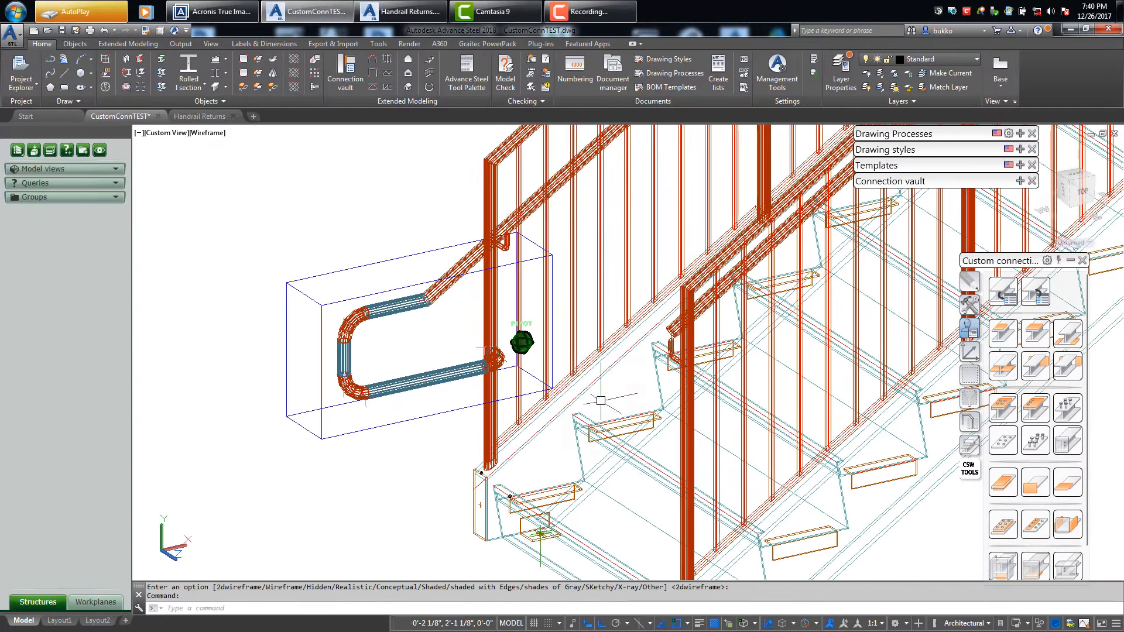
right_click(601, 401)
left_click(602, 374)
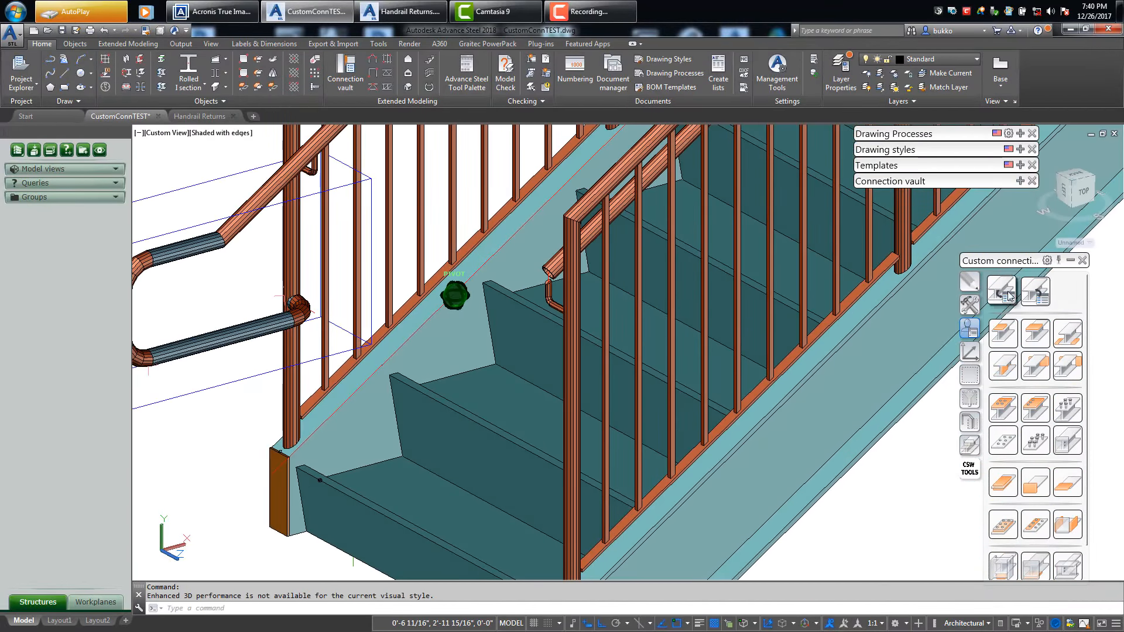
- Insert the 1 1/4 Pipe Loop Return [MiaDade] 2 1/4 Gap-(A) template between the near stair railing's bottom post and its sloped grabrail
left_click(1032, 287)
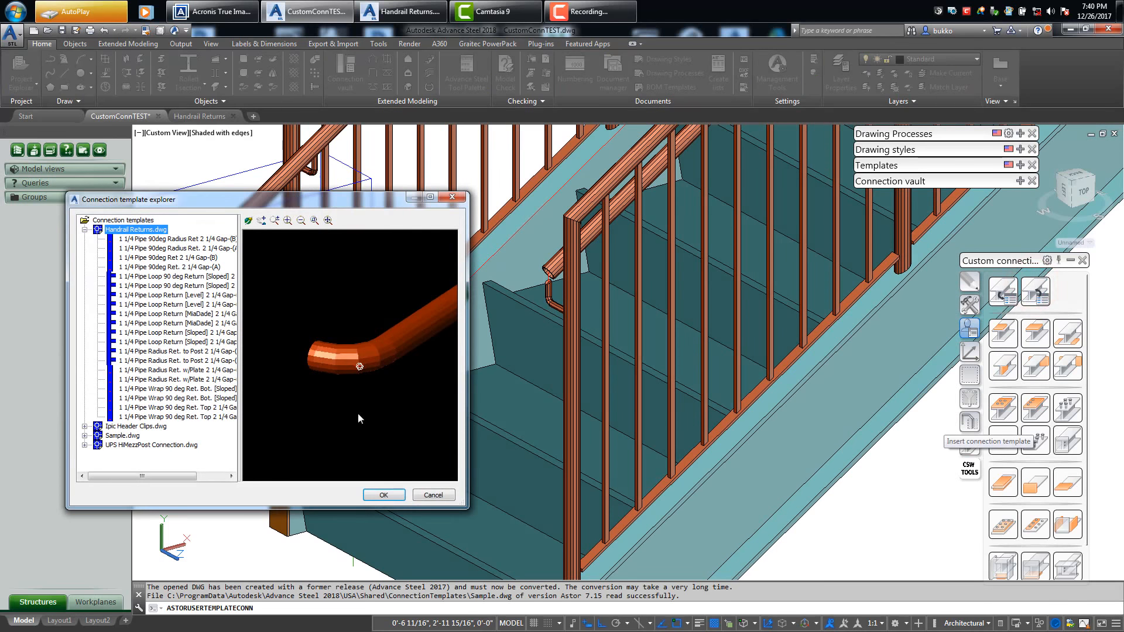
left_click(212, 323)
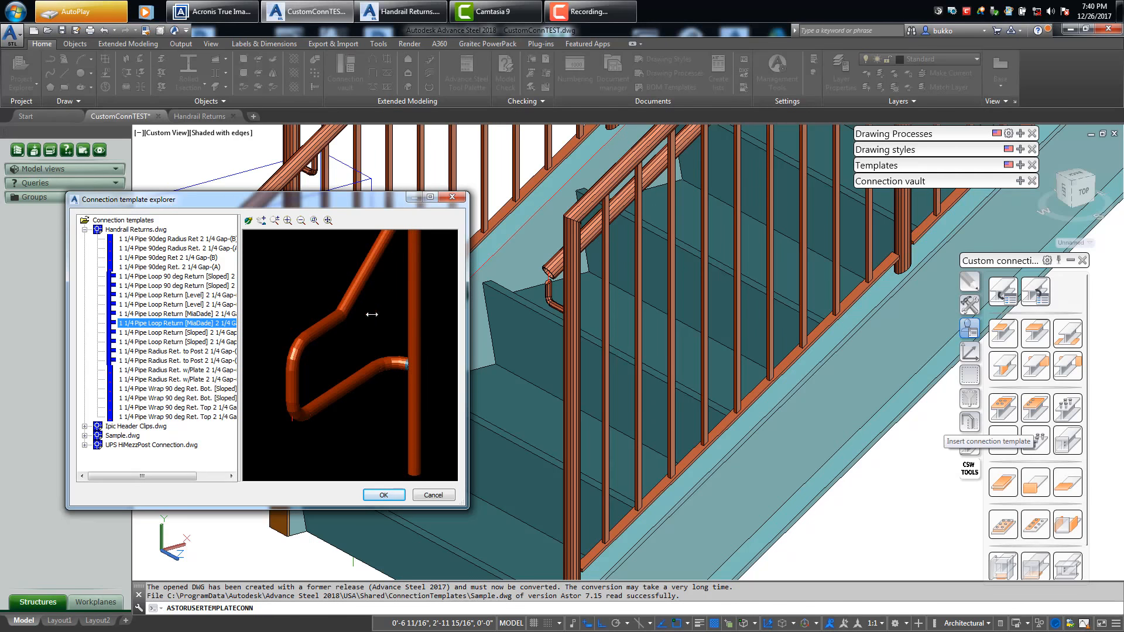
double_click(196, 323)
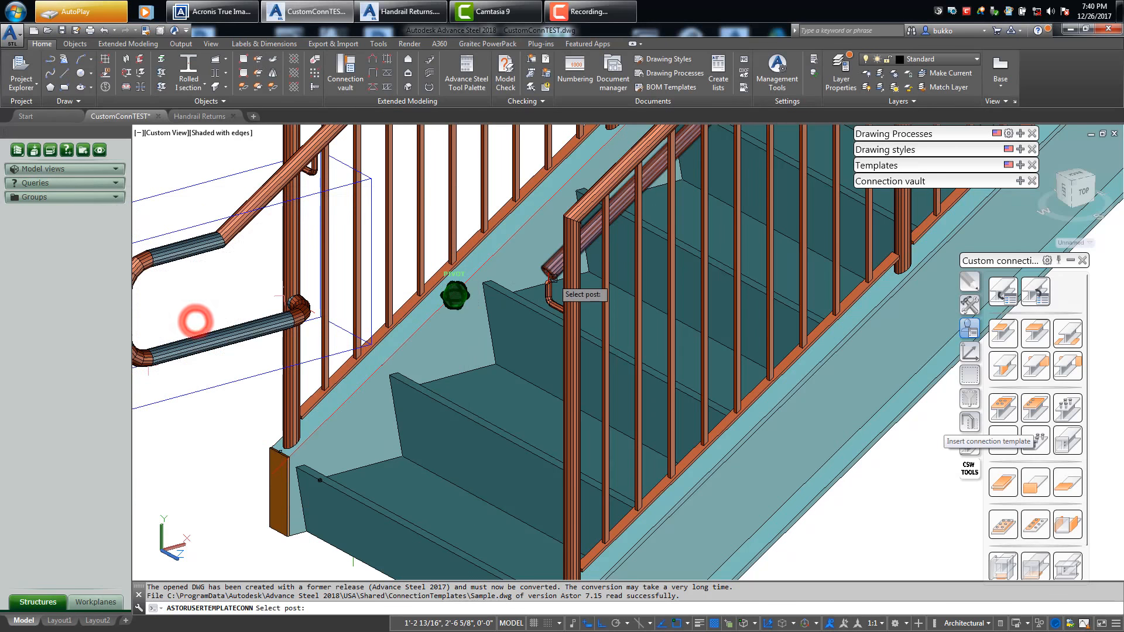
left_click(569, 319)
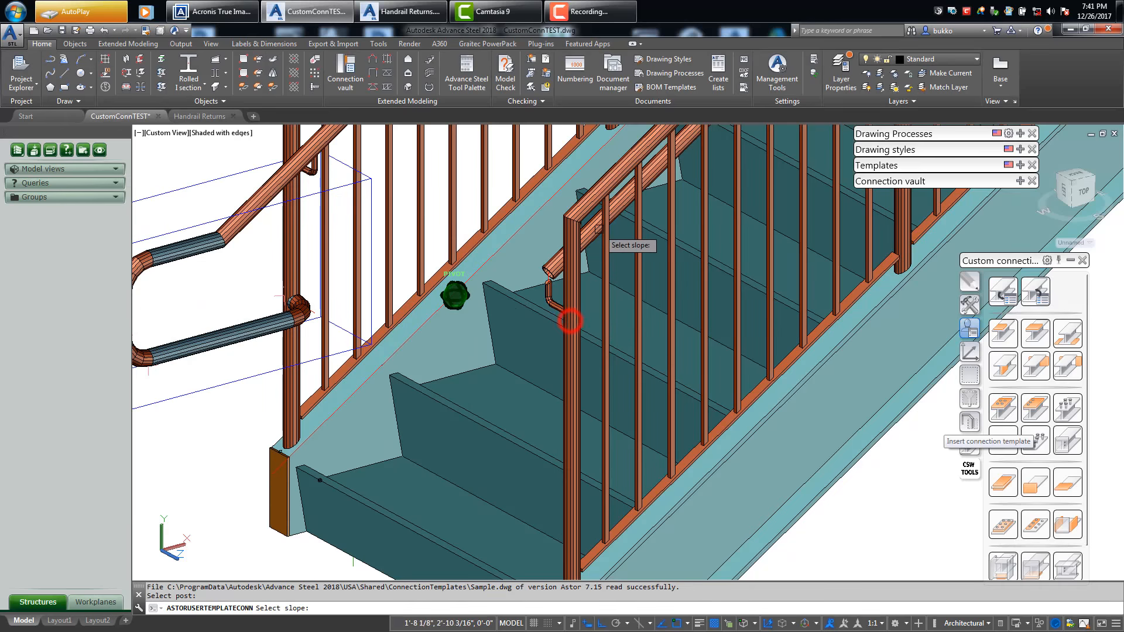
left_click(593, 231)
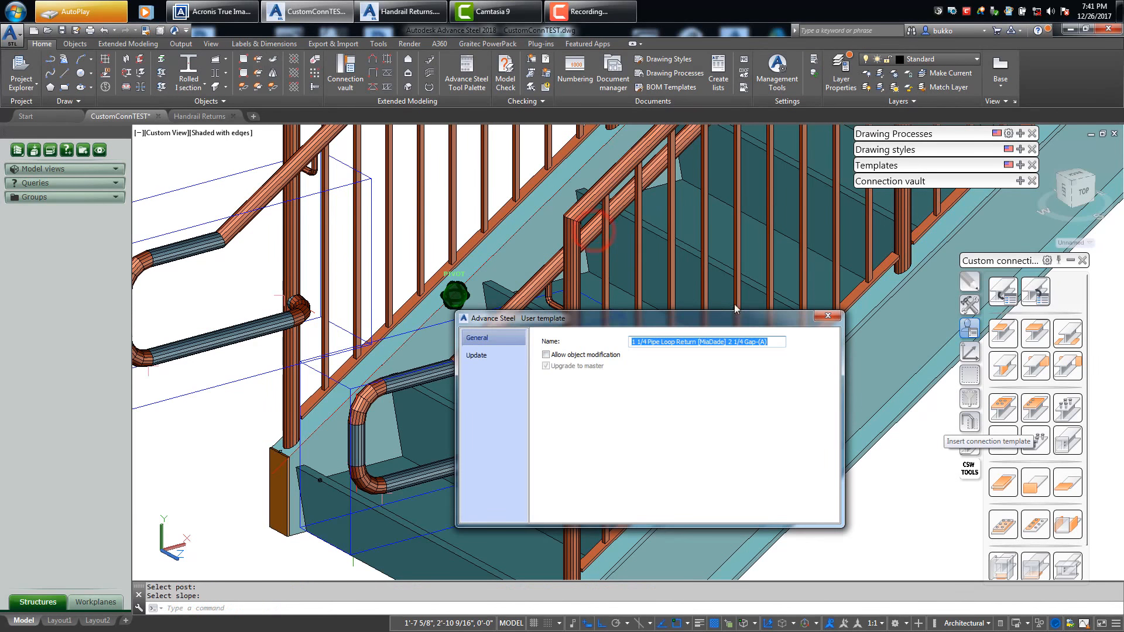
- Close the inserted loop return's template properties and look at the definition methods for creating a connection template
left_click(829, 317)
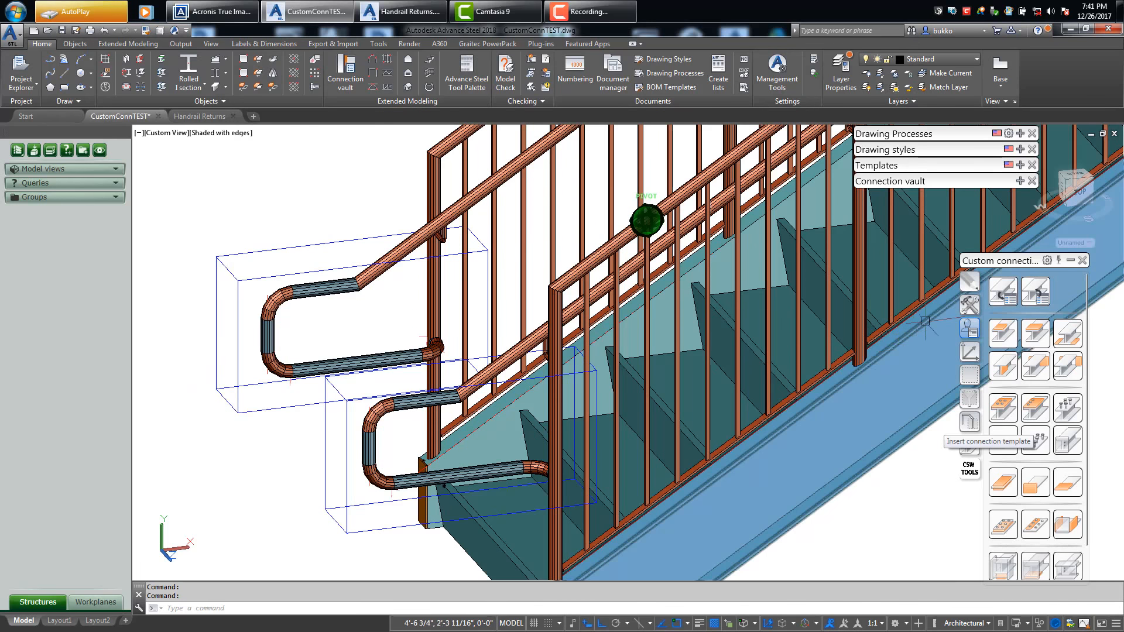
left_click(997, 291)
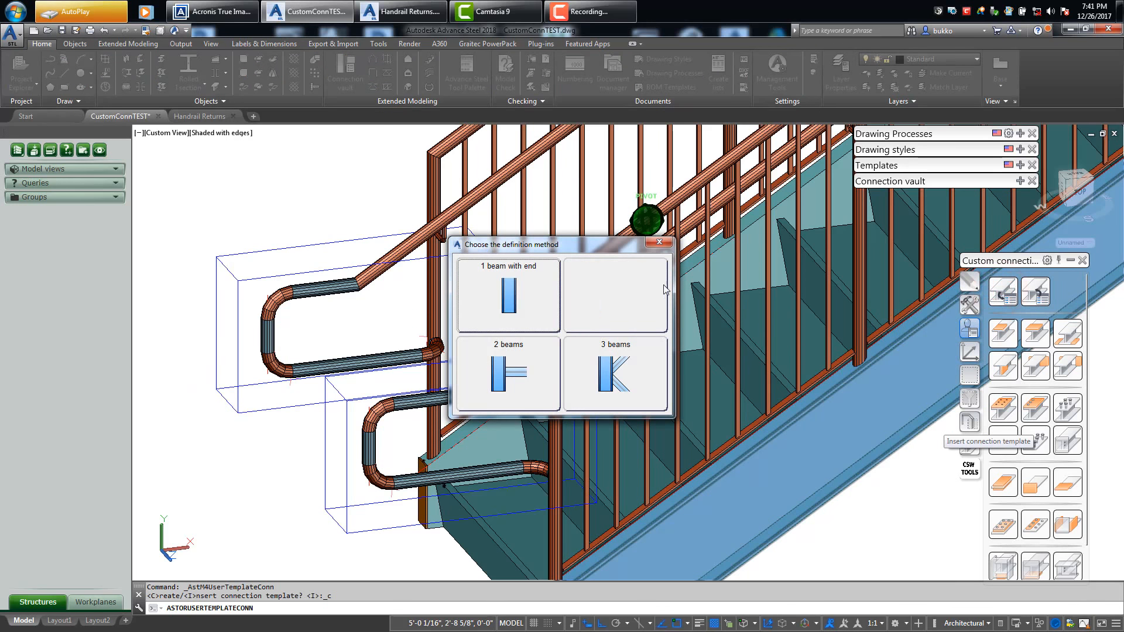
left_click(664, 245)
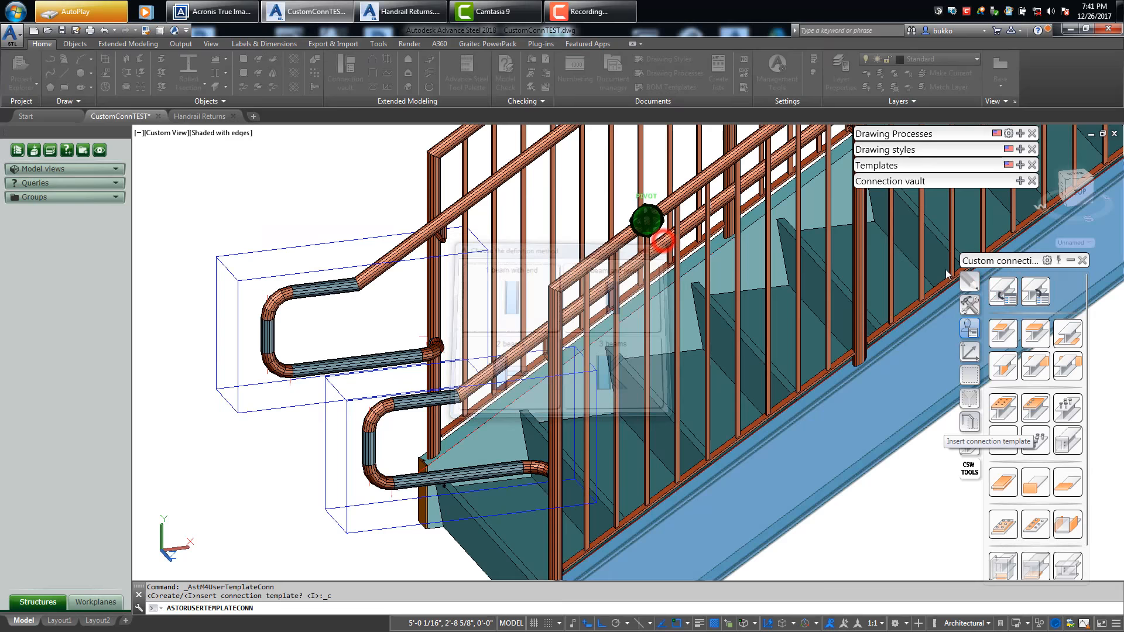
left_click(969, 304)
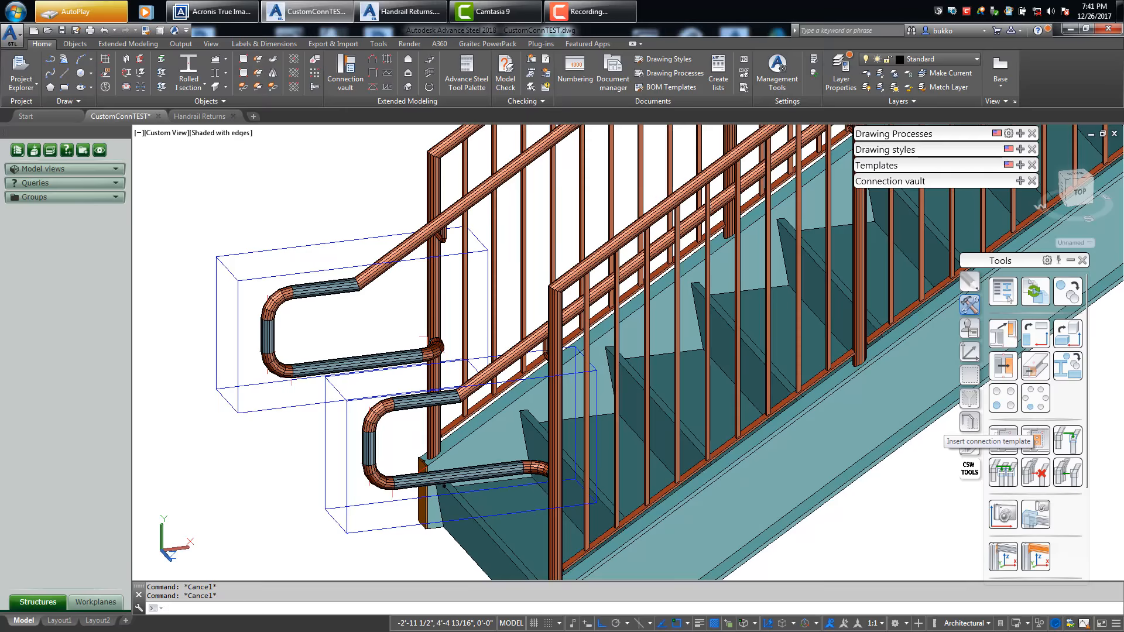
- Insert the 1 1/4 Pipe Loop Return [Level] 2 1/4 Gap-(B) template between the end post beside the landing deck and its grabrail
mouse_move(295, 230)
middle_mouse_down("shift")
mouse_move(318, 240)
mouse_move(500, 223)
mouse_move(743, 234)
mouse_move(632, 268)
mouse_move(687, 188)
mouse_move(693, 202)
middle_mouse_up("shift")
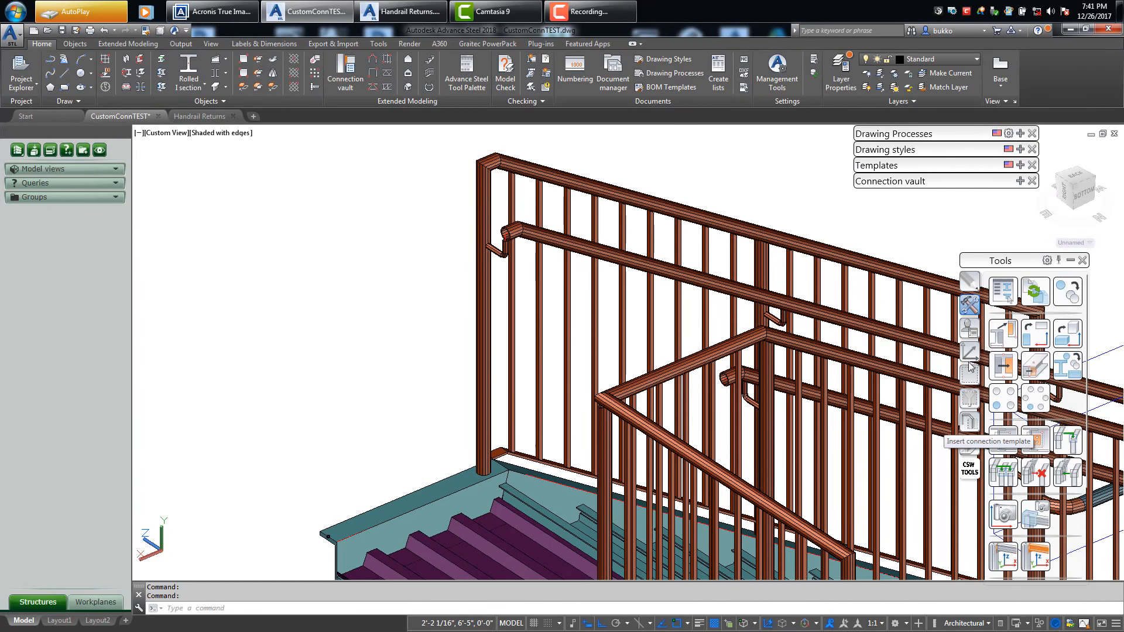
left_click(969, 331)
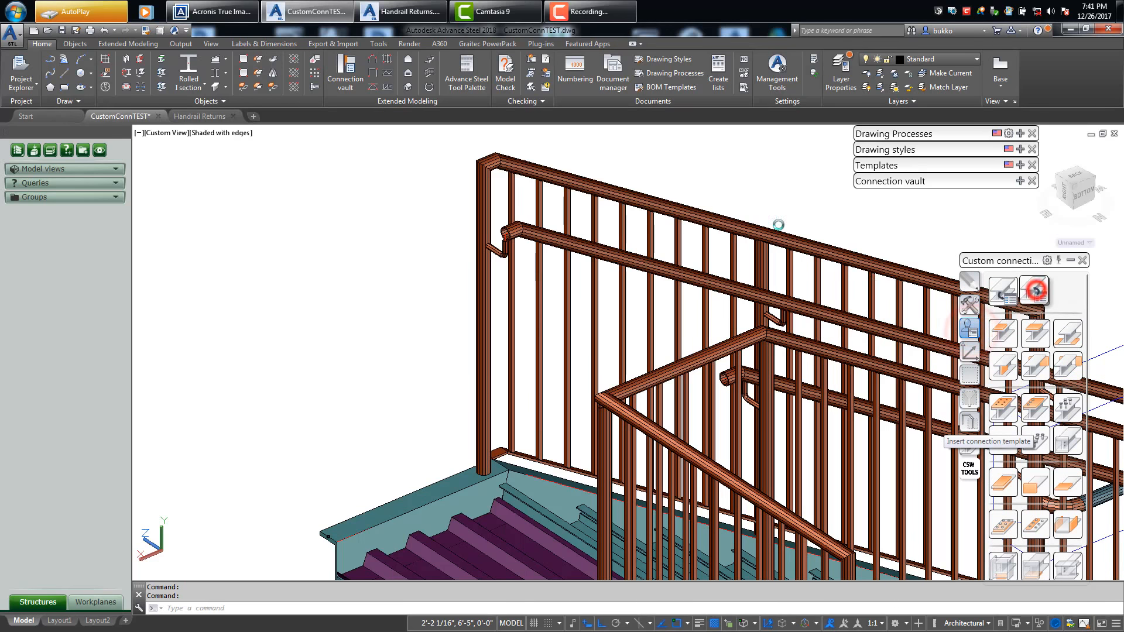
left_click(1035, 289)
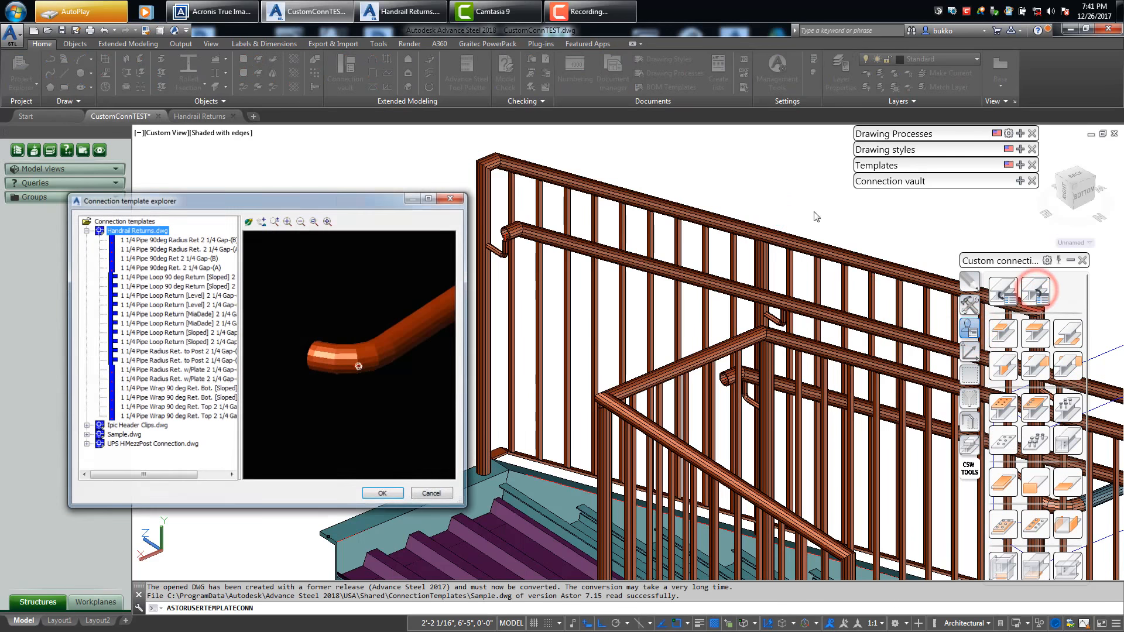
left_click(208, 304)
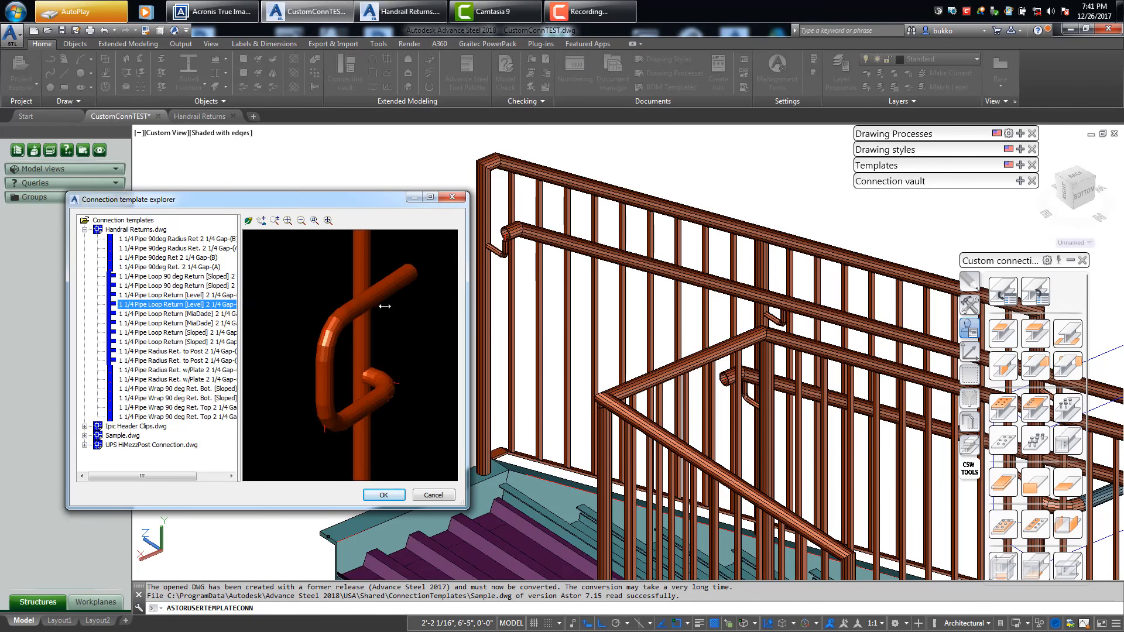
double_click(188, 304)
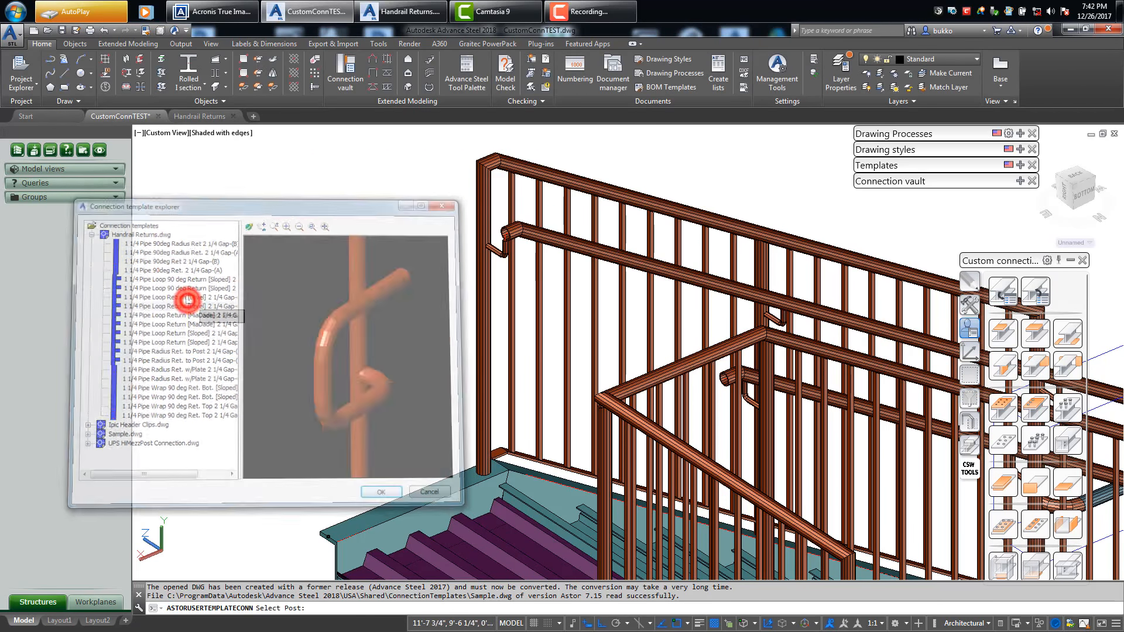
left_click(484, 278)
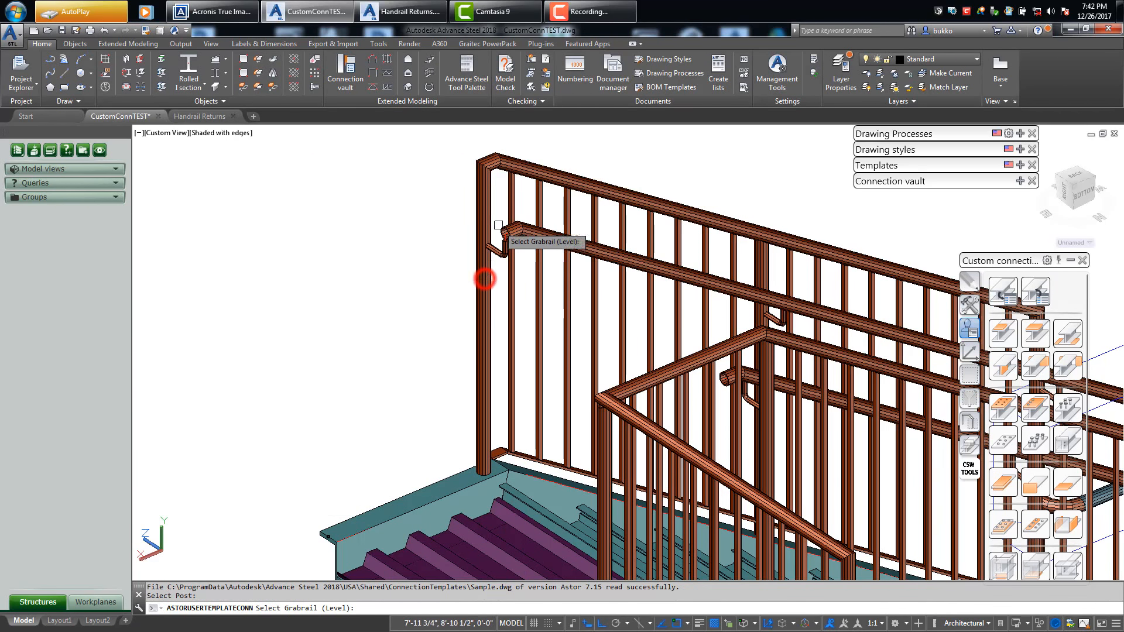
scroll(497, 231, "up", 2)
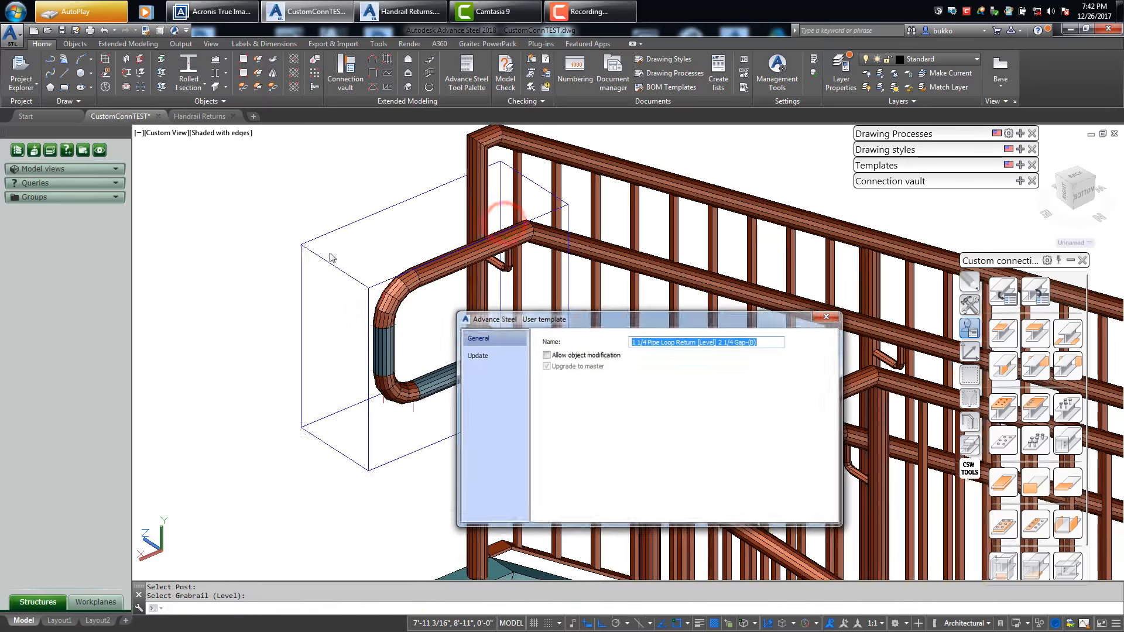
key("Escape")
- Place a World-aligned UCS at the center of the other level grabrail's open end and switch to the Wireframe style
scroll(321, 261, "down", 2)
mouse_move(322, 261)
middle_mouse_down("shift")
mouse_move(329, 341)
mouse_move(359, 431)
mouse_move(366, 404)
middle_mouse_up("shift")
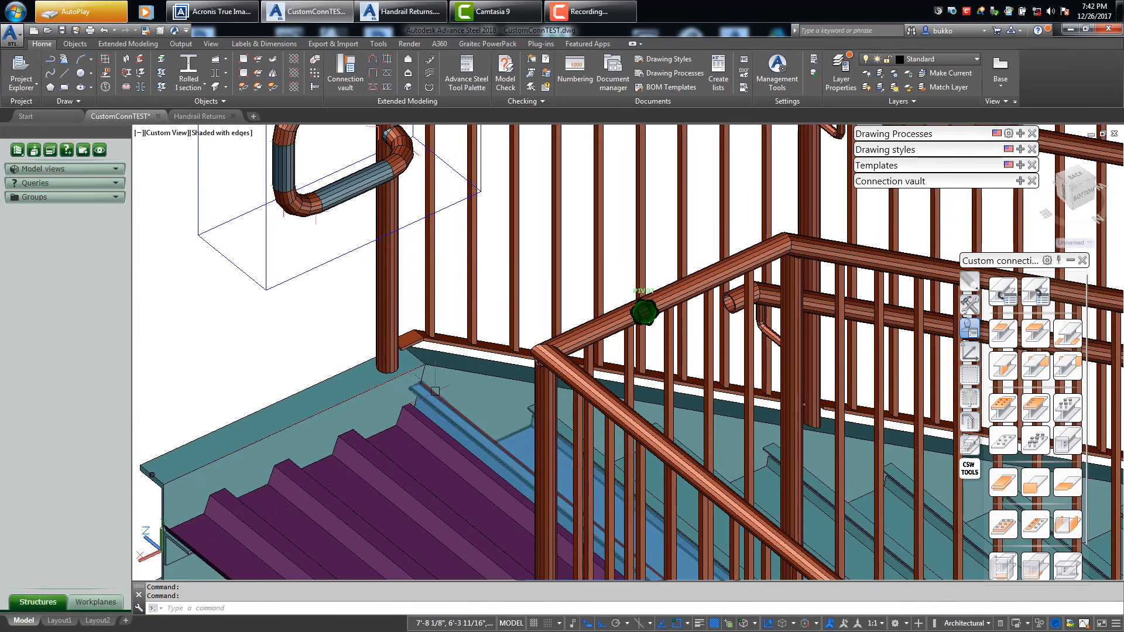
mouse_move(434, 386)
middle_mouse_down("shift")
mouse_move(353, 295)
mouse_move(372, 335)
mouse_move(470, 250)
mouse_move(447, 291)
mouse_move(353, 380)
mouse_move(457, 371)
mouse_move(509, 327)
middle_mouse_up("shift")
scroll(374, 340, "down", 4)
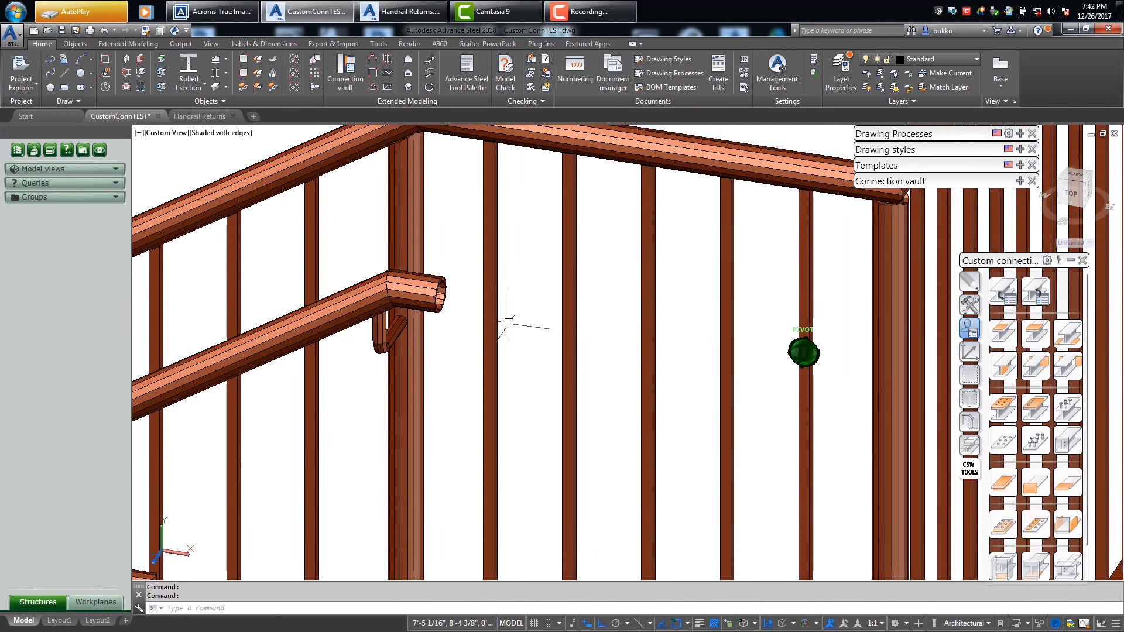
right_click(540, 299)
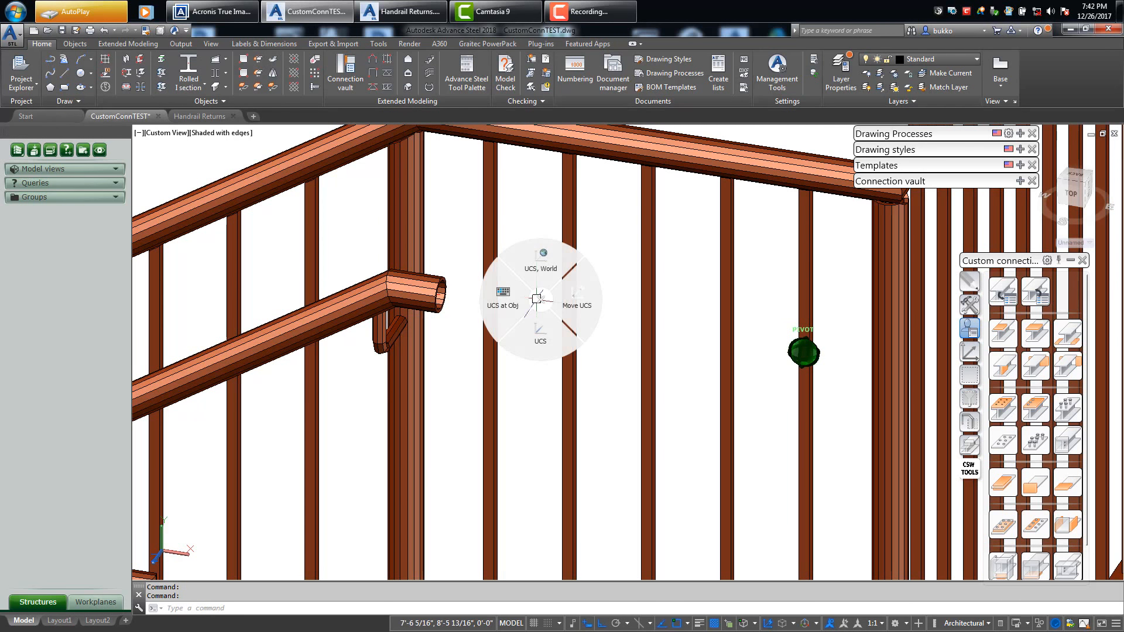
left_click(556, 253)
right_click(515, 249)
left_click(546, 247)
scroll(443, 319, "up", 6)
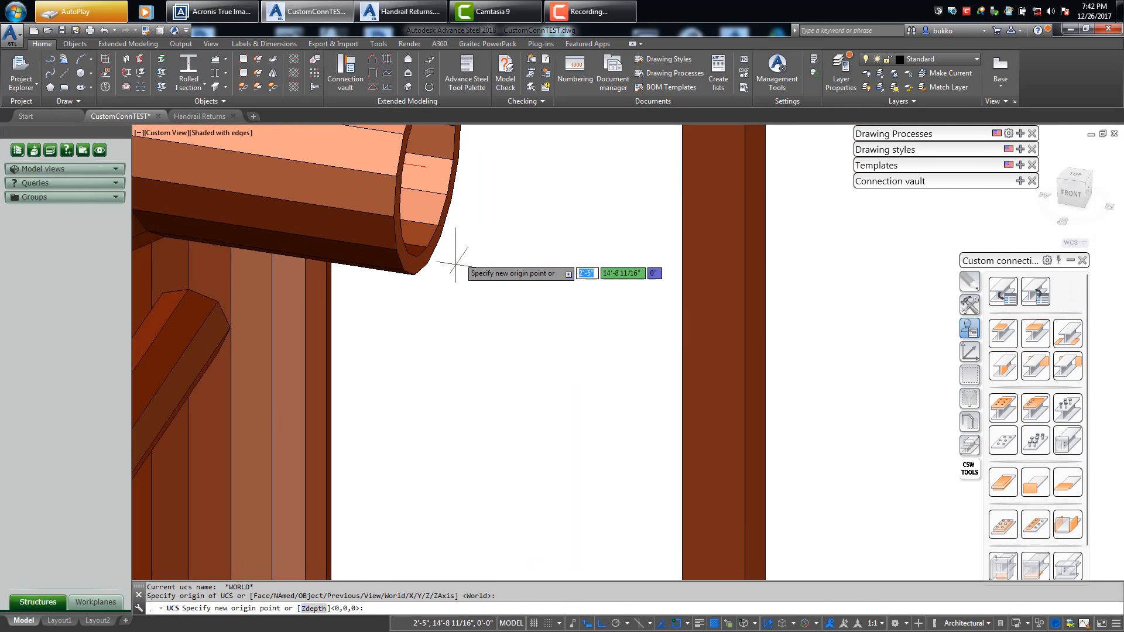
left_click(424, 166)
scroll(539, 322, "down", 2)
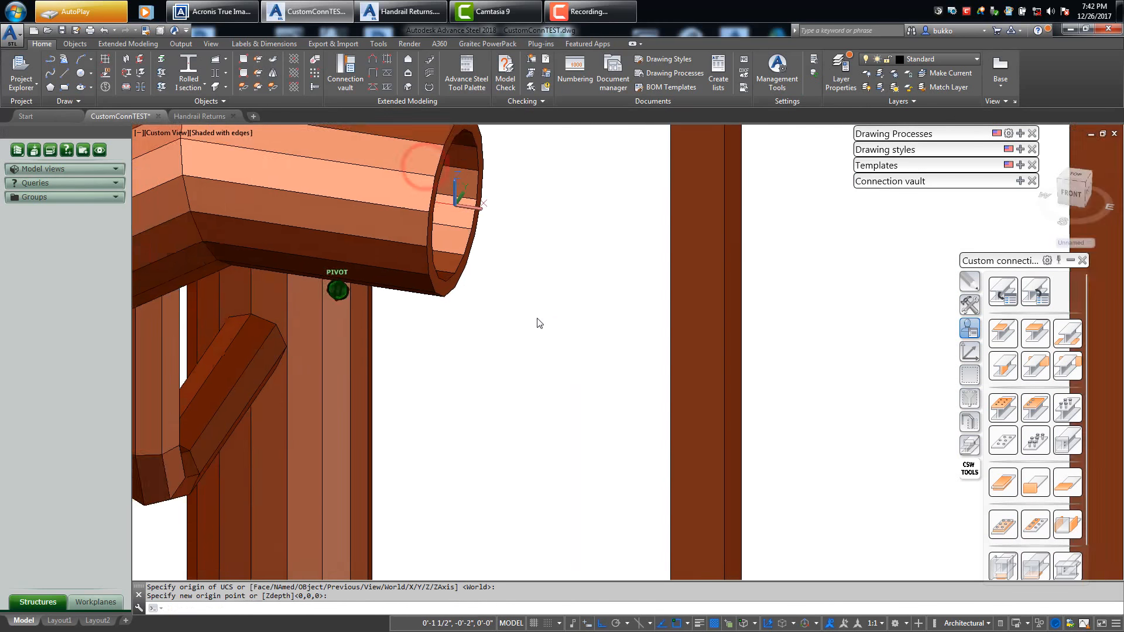
scroll(539, 322, "down", 4)
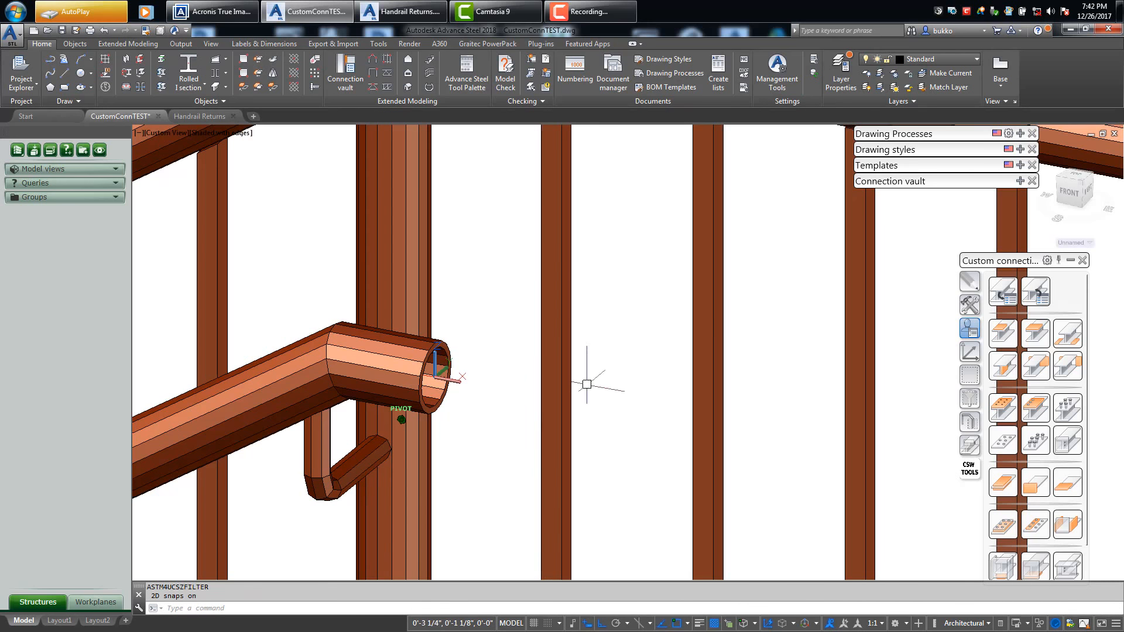
middle_click_drag(631, 277, 630, 278, "shift")
left_click(678, 271)
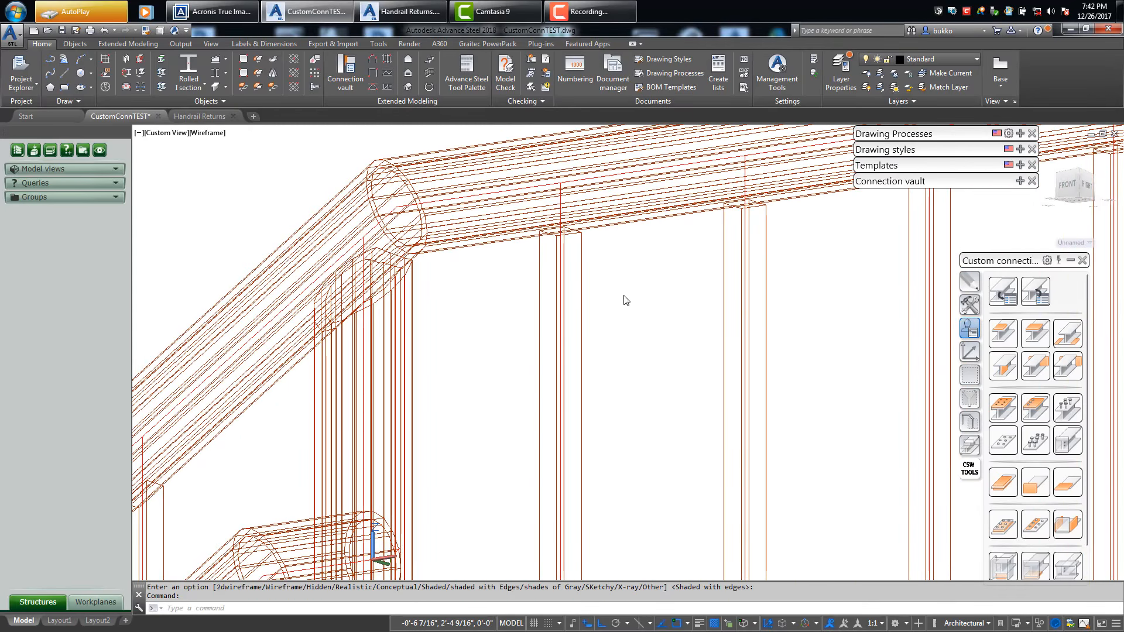
- Try drawing a reference line between the first two pickets beyond the open grabrail end, and erase it
type("L")
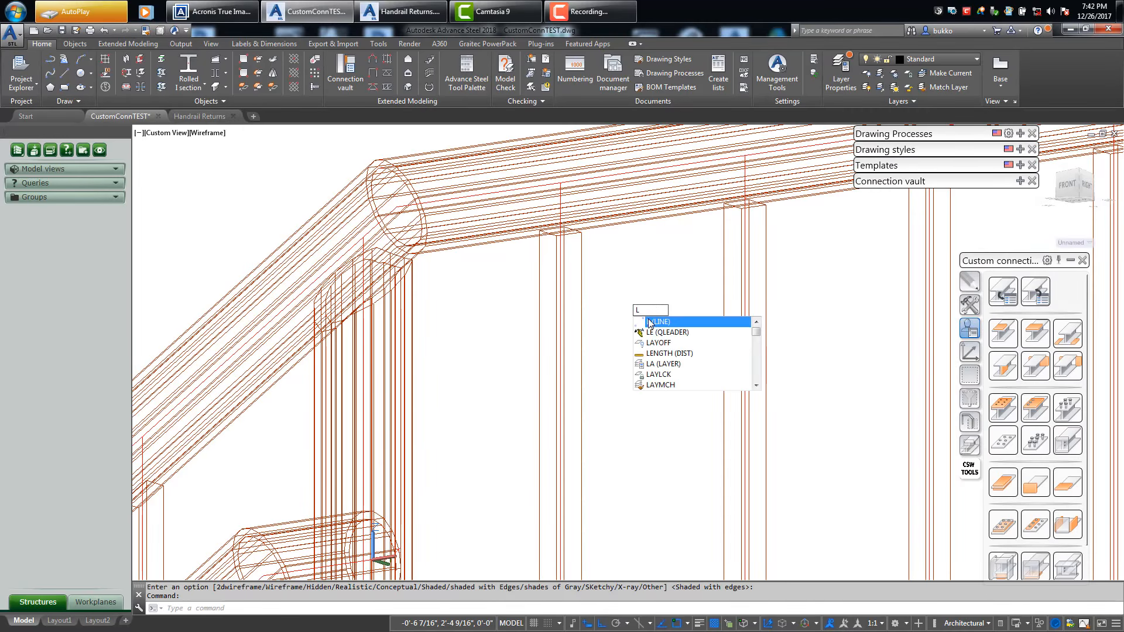
left_click(650, 323)
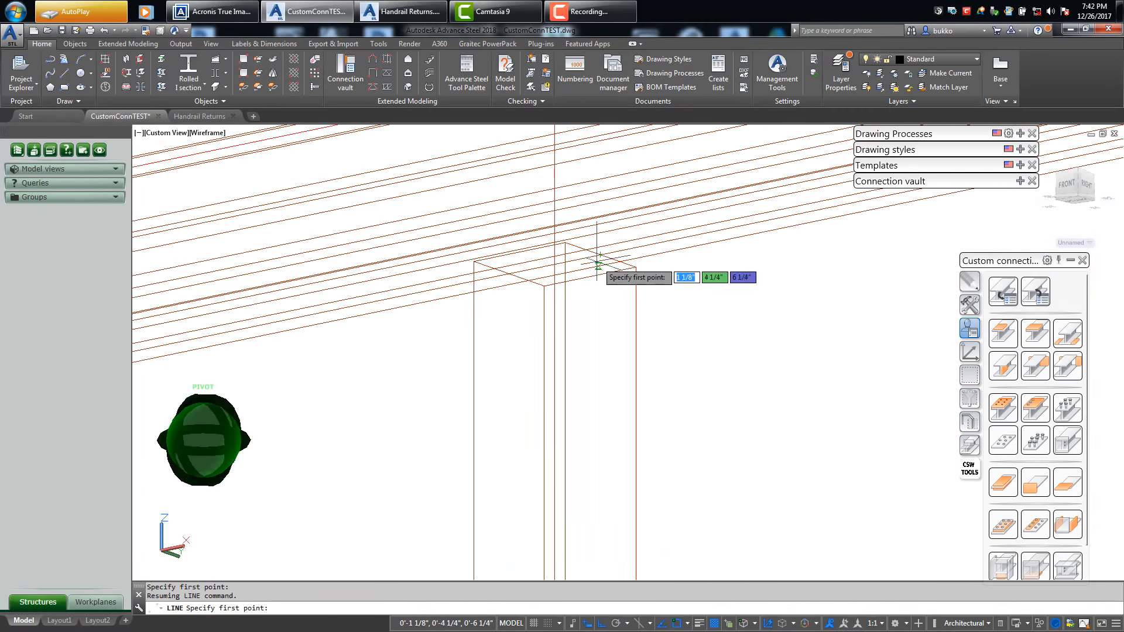
left_click(597, 263)
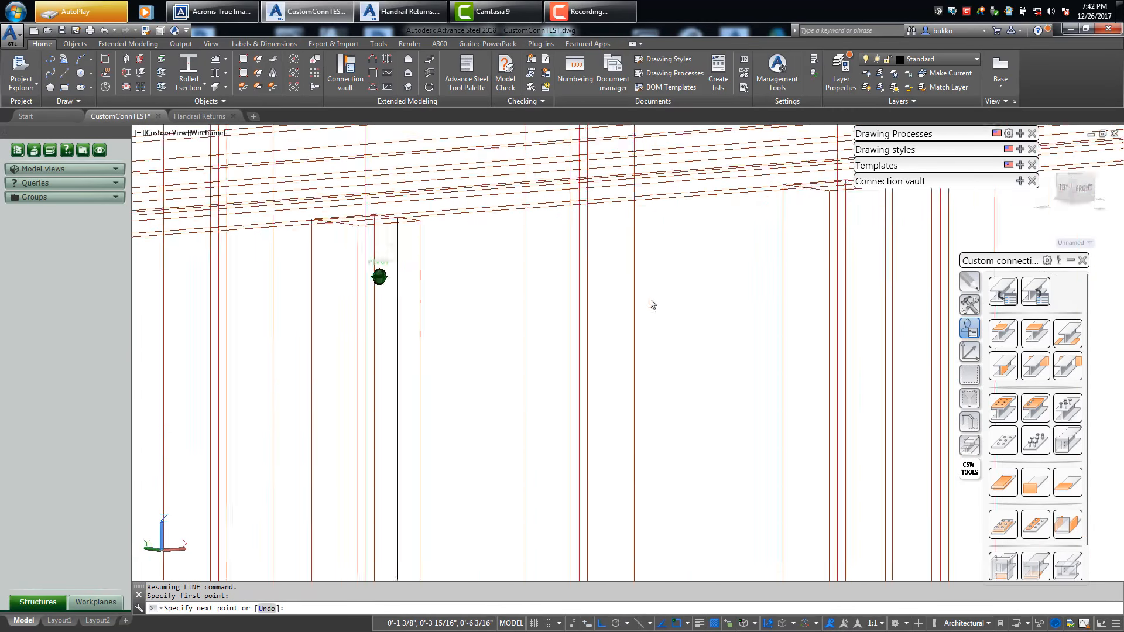
middle_click_drag(653, 304, 701, 240, "shift")
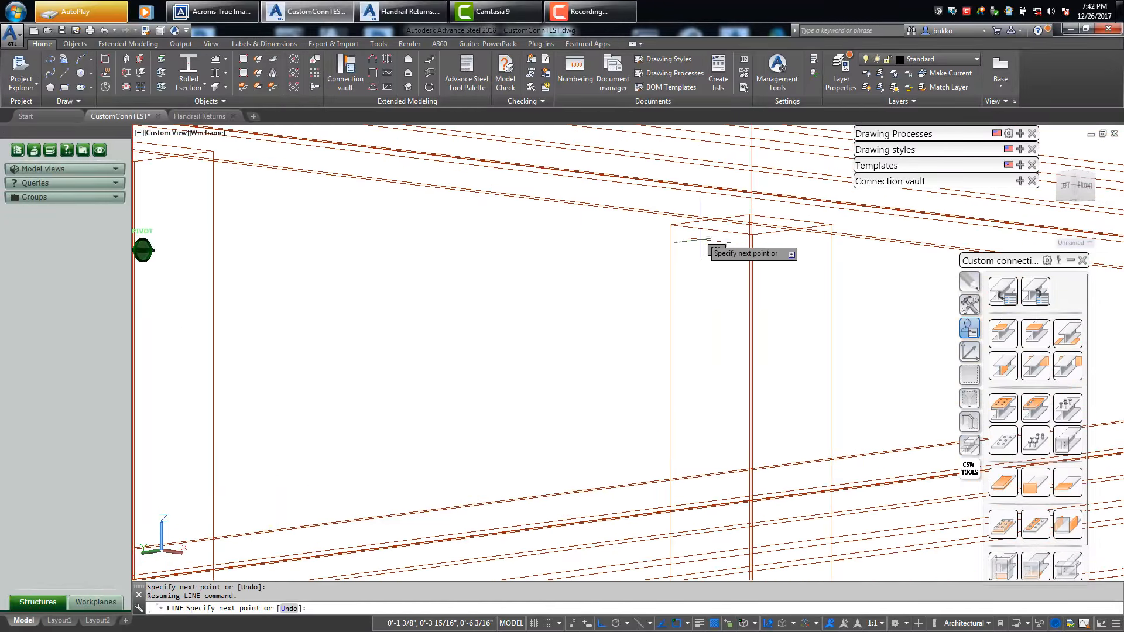
left_click(710, 220)
right_click(650, 268)
scroll(650, 267, "down", 2)
middle_click_drag(649, 267, 497, 343)
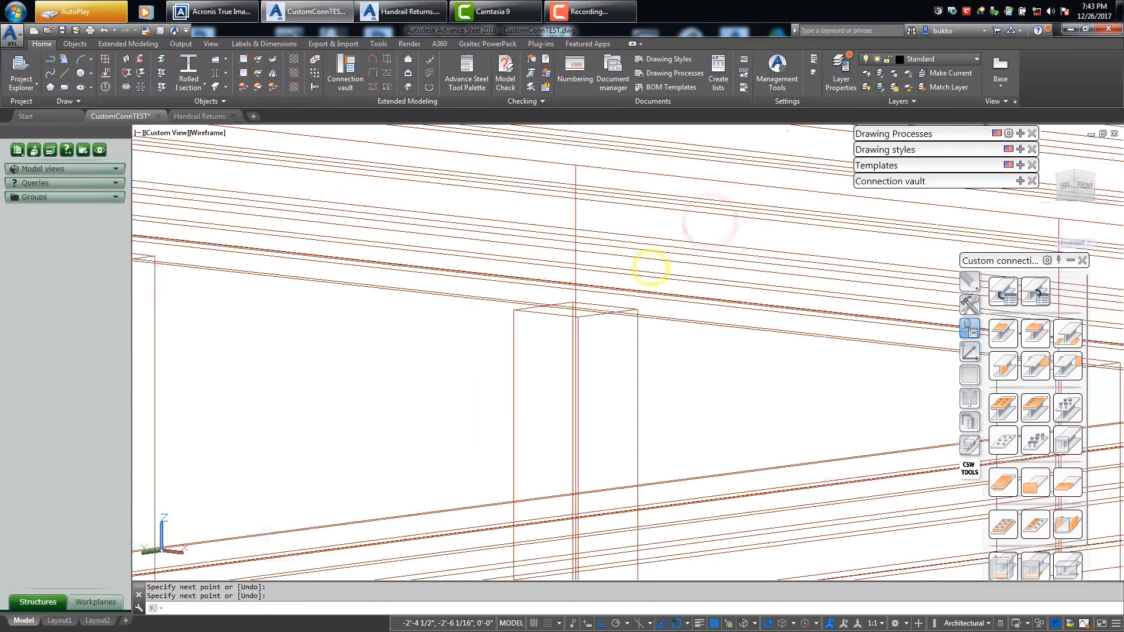
scroll(651, 267, "down", 5)
middle_click_drag(650, 268, 515, 293, "shift")
scroll(515, 293, "up", 2)
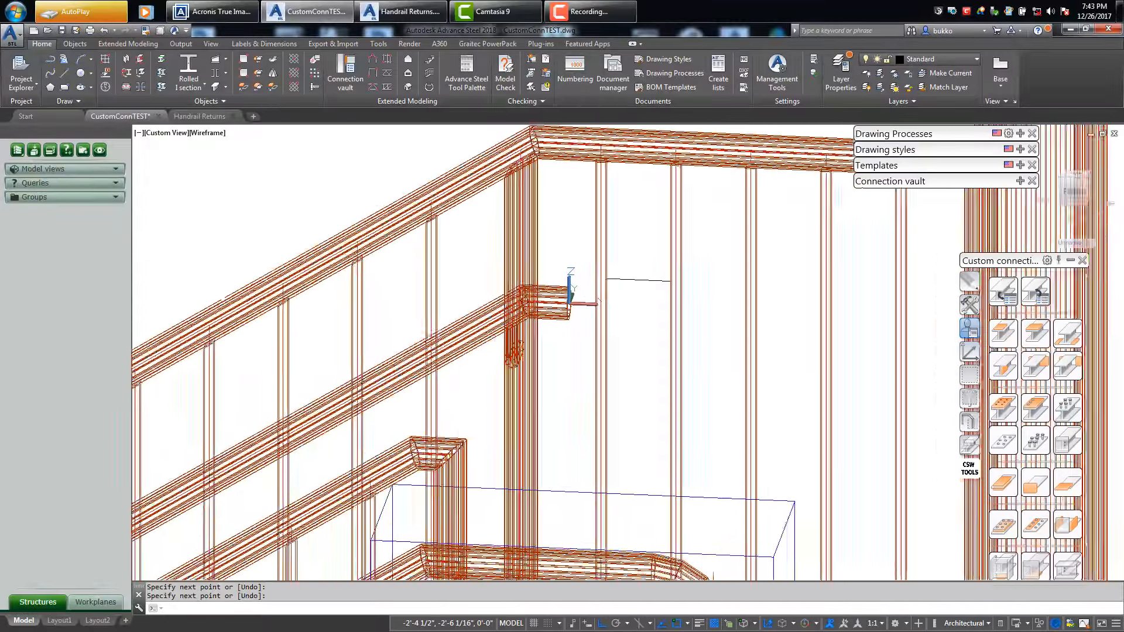
scroll(661, 269, "up", 3)
middle_click_drag(685, 250, 606, 336)
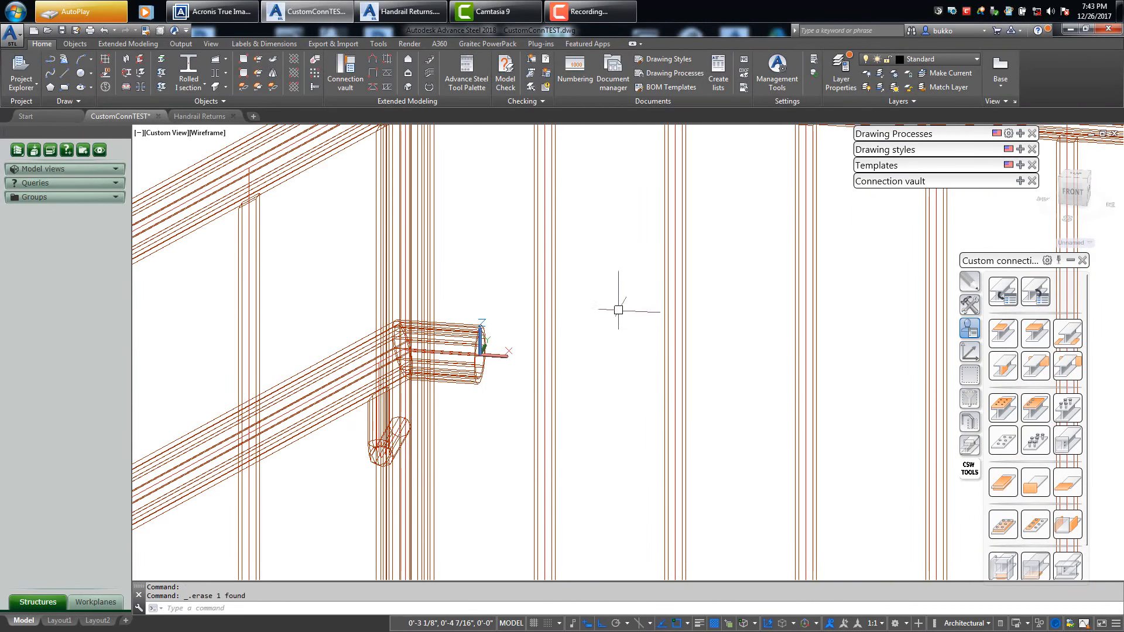
- Draw a reference line at grabrail height across the gap between the second and third pickets beyond the open grabrail end
middle_click_drag(613, 310, 646, 314, "shift")
type("L")
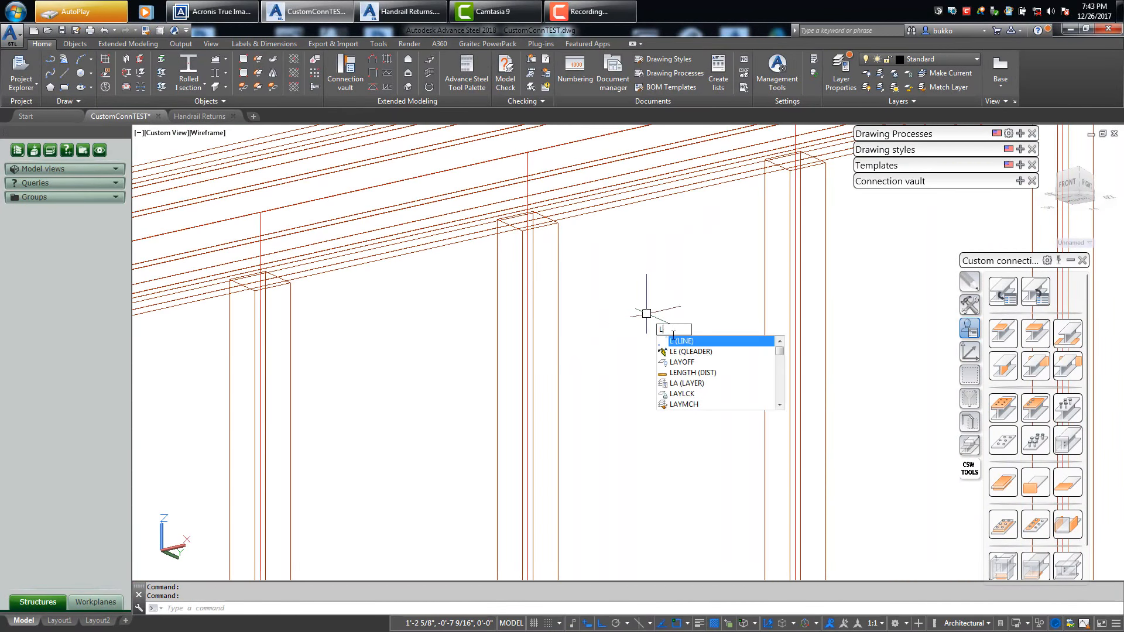
right_click(673, 335)
left_click(544, 219)
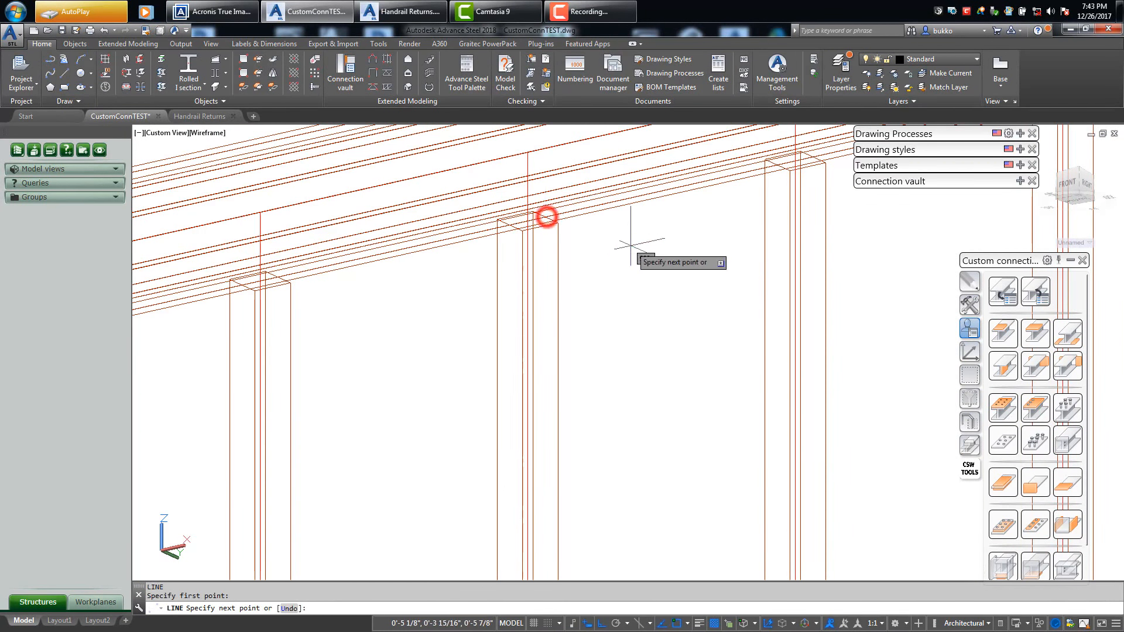
middle_click_drag(626, 241, 610, 385, "shift")
left_click(598, 291)
key("Return")
mouse_move(656, 340)
middle_mouse_down("shift")
mouse_move(679, 316)
mouse_move(577, 341)
middle_mouse_up("shift")
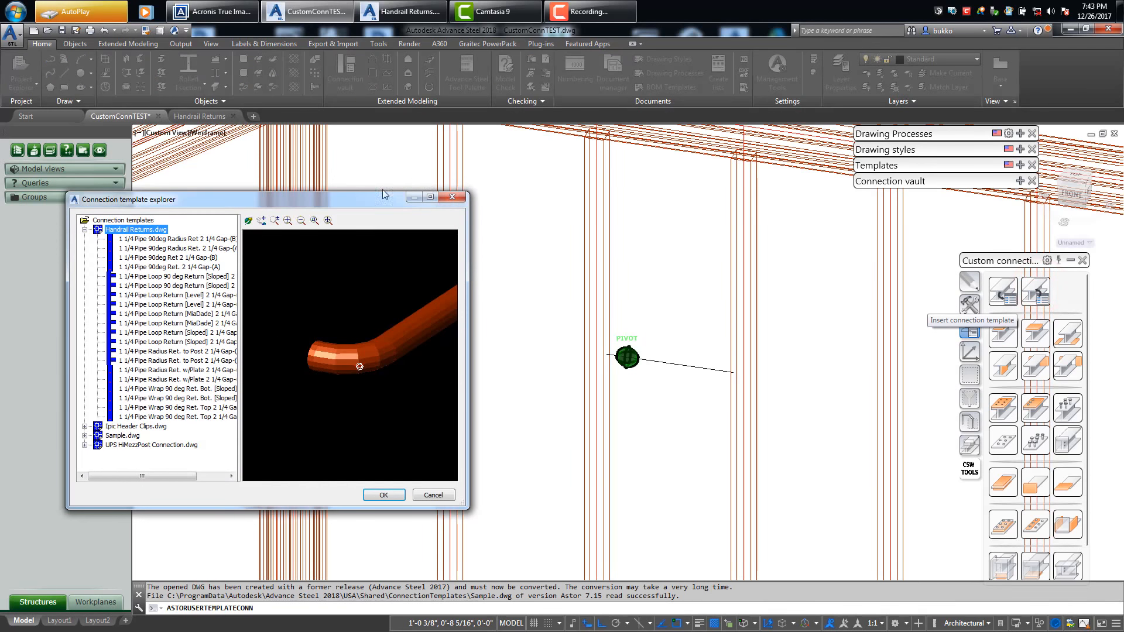
- Insert the second 1 1/4 Pipe Radius Ret. w/Plate 2 1/4 Gap template on the level grabrail, centering the plate on the reference line's midpoint
left_click_drag(371, 200, 988, 142)
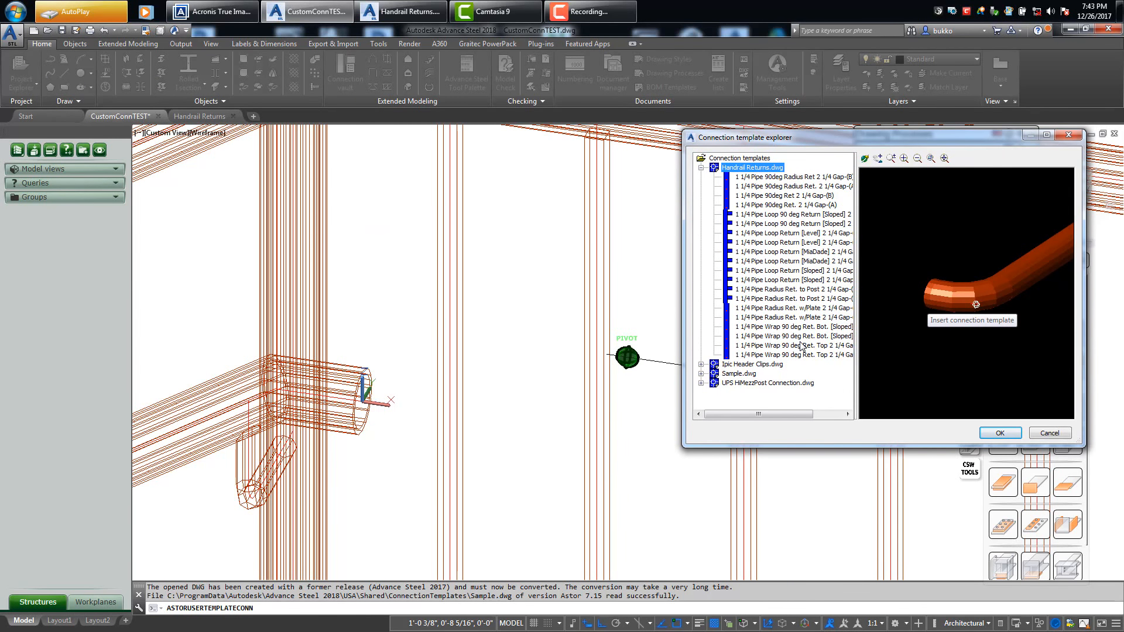
left_click(806, 309)
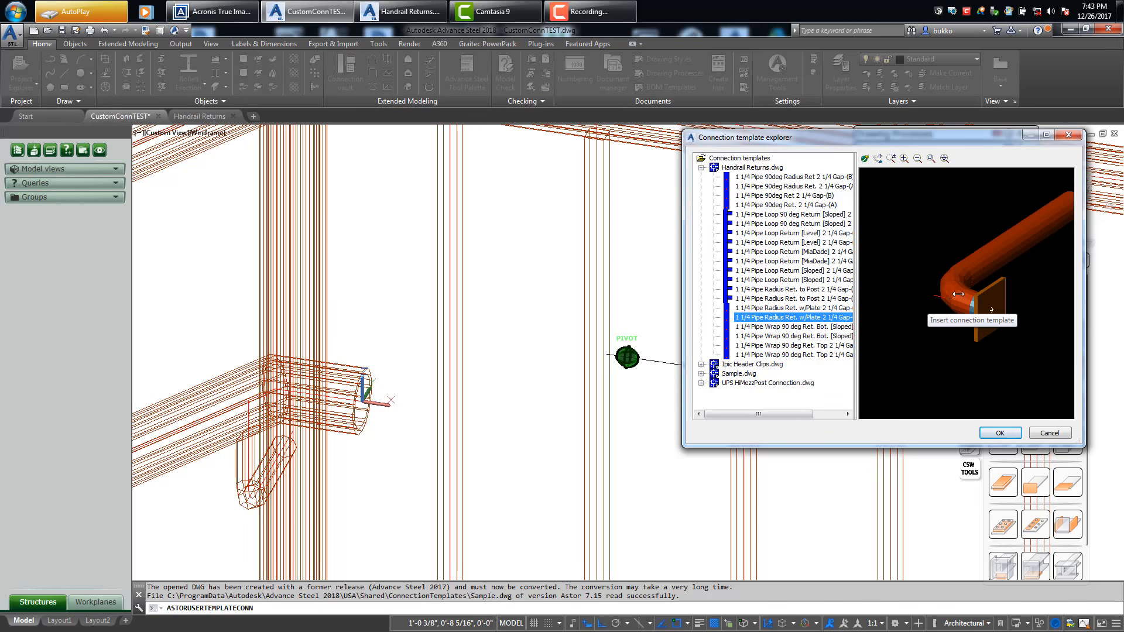
double_click(815, 319)
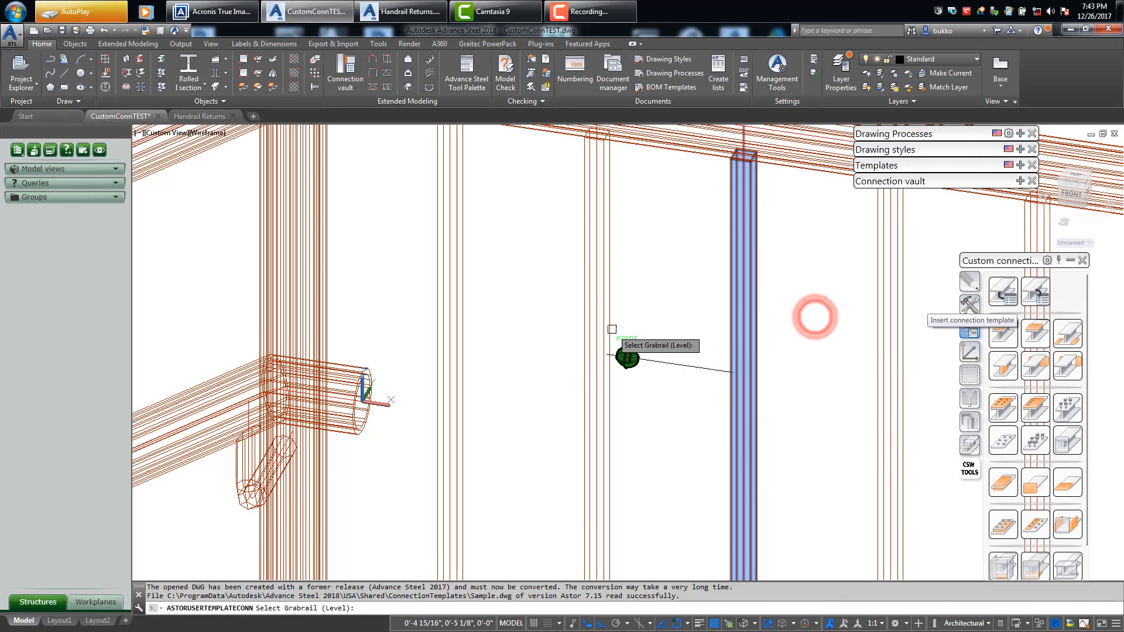
left_click(348, 368)
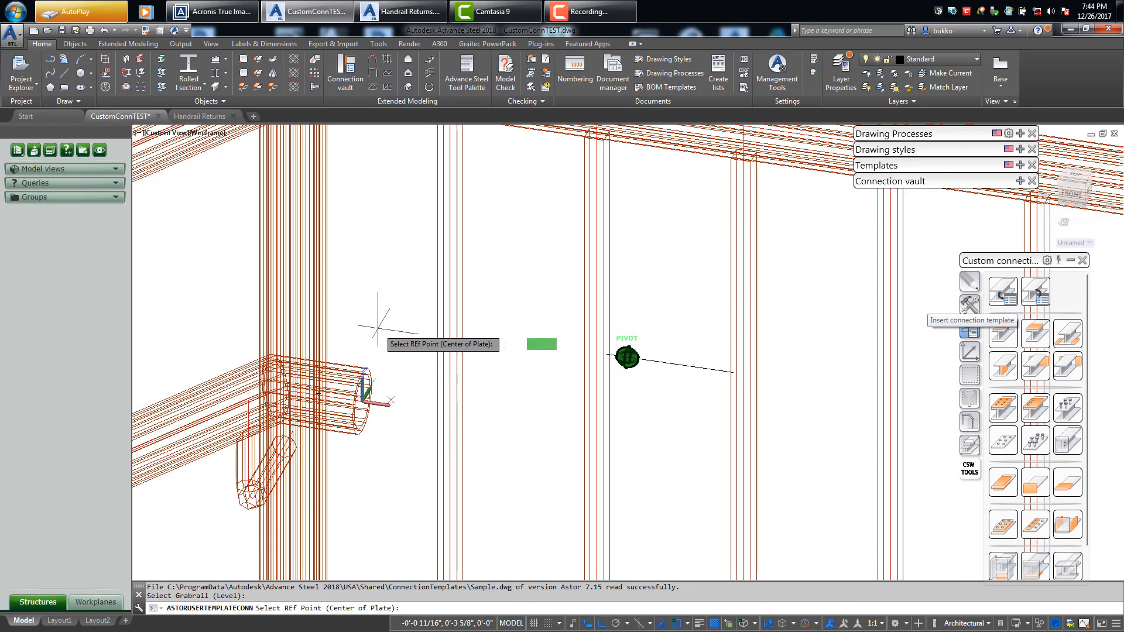
left_click(670, 364)
key("Escape")
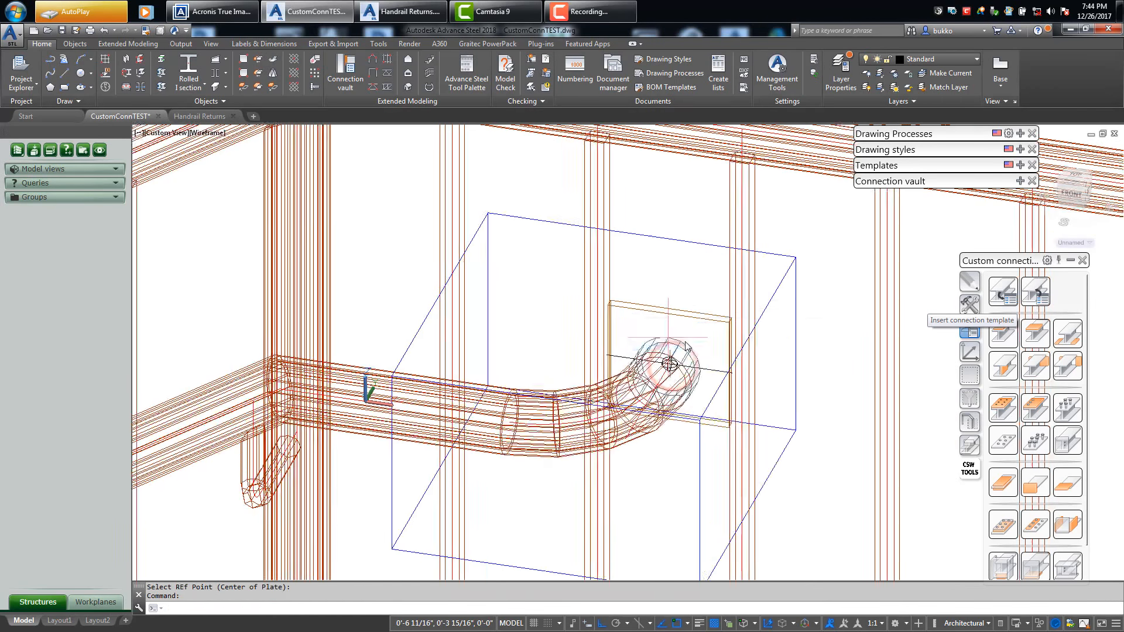
- Restore the Shaded with edges style and examine how the radius return's plate sits between the pickets
scroll(667, 360, "down", 2)
middle_click_drag(667, 359, 641, 329, "shift")
left_click(639, 297)
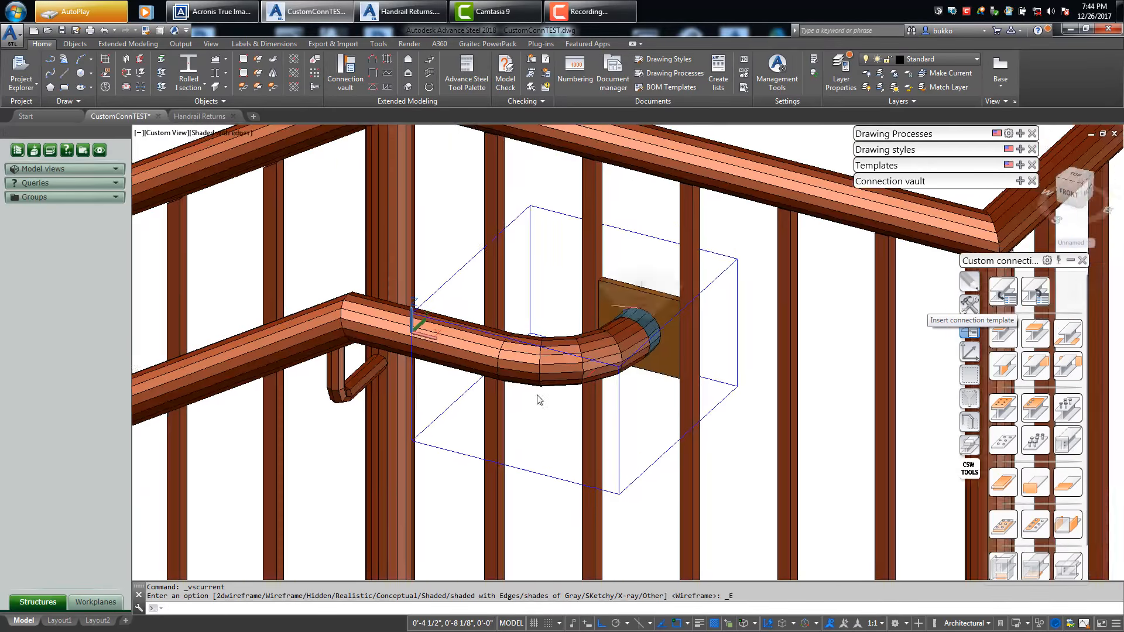
scroll(537, 395, "up", 4)
mouse_move(493, 350)
middle_mouse_down("shift")
mouse_move(492, 319)
mouse_move(526, 301)
middle_mouse_up("shift")
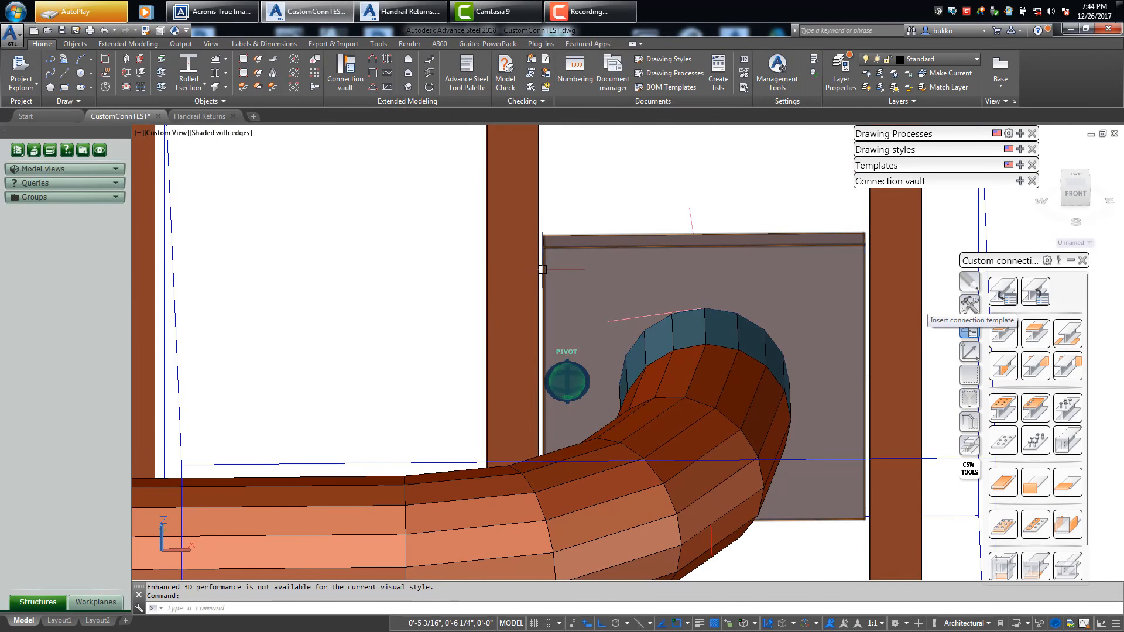
- Allow object modification for the inserted 1 1/4 Pipe Radius Ret. w/Plate 2 1/4 Gap-(B) connection
mouse_move(810, 276)
middle_mouse_down("shift")
mouse_move(823, 293)
mouse_move(637, 256)
middle_mouse_up("shift")
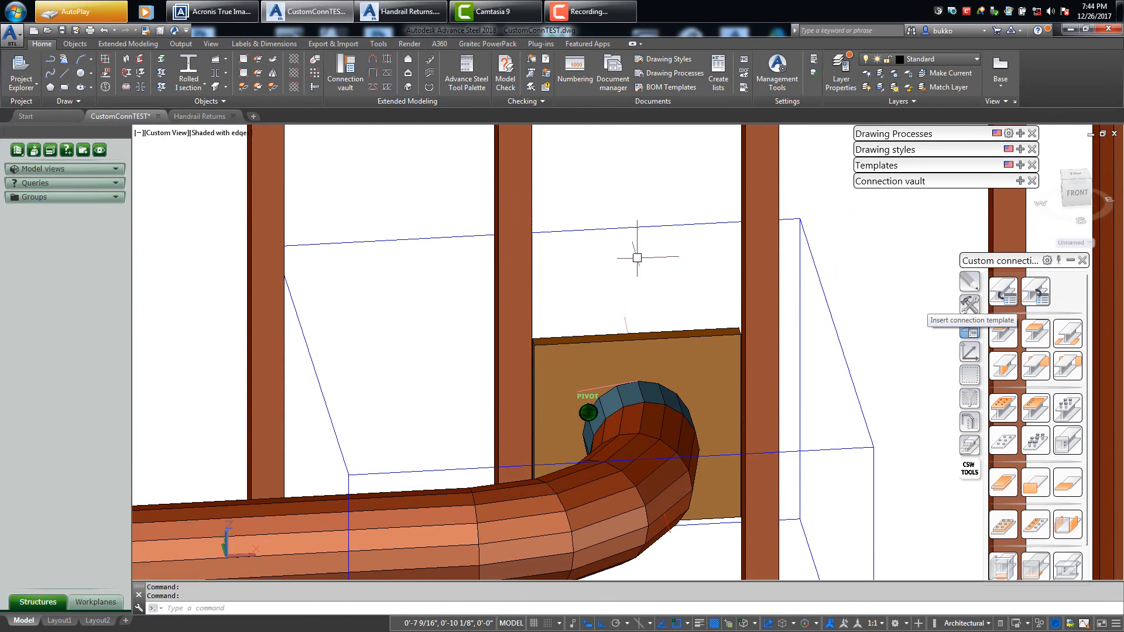
double_click(645, 227)
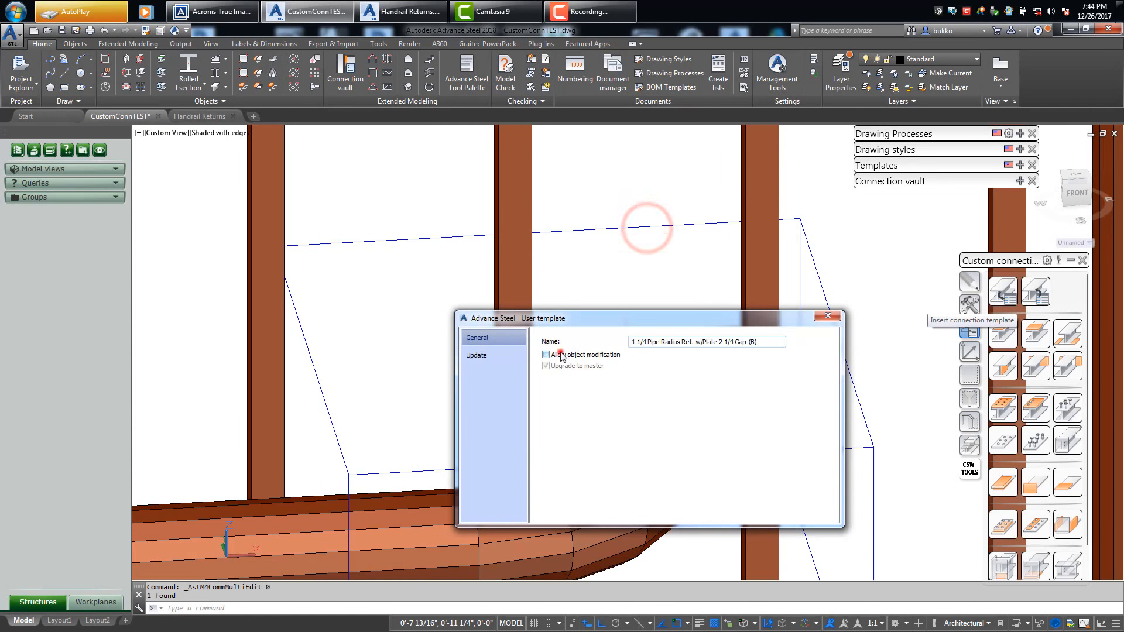
left_click(825, 317)
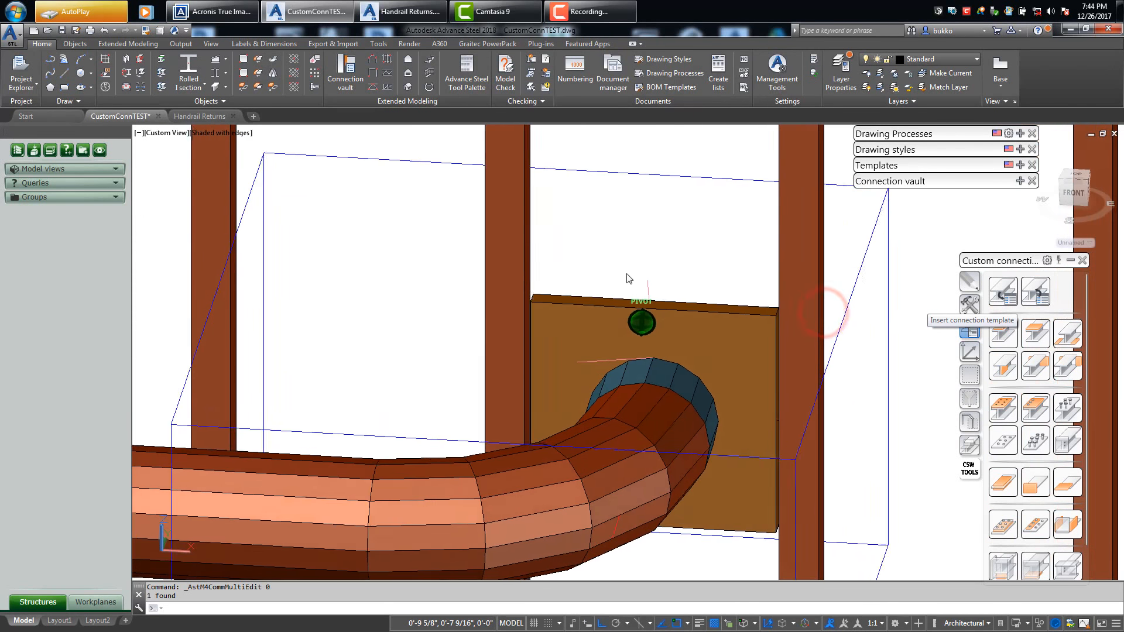
- Switch to the Wireframe style and stretch the return plate's two side edges out to the adjacent picket faces
left_click(684, 293)
scroll(572, 356, "up", 4)
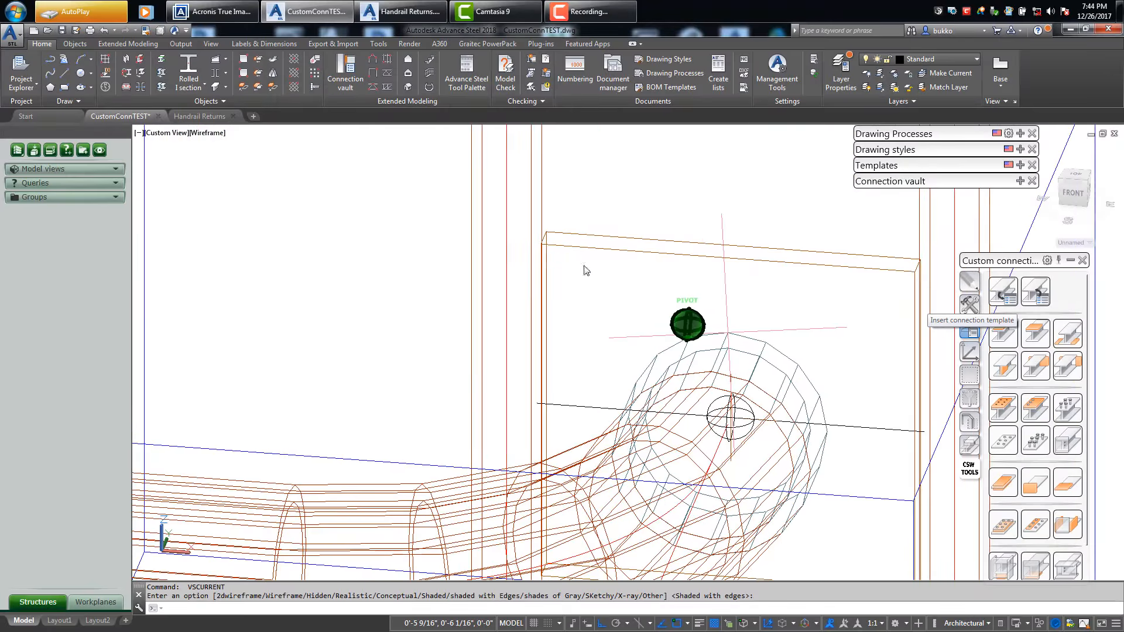
left_click(594, 253)
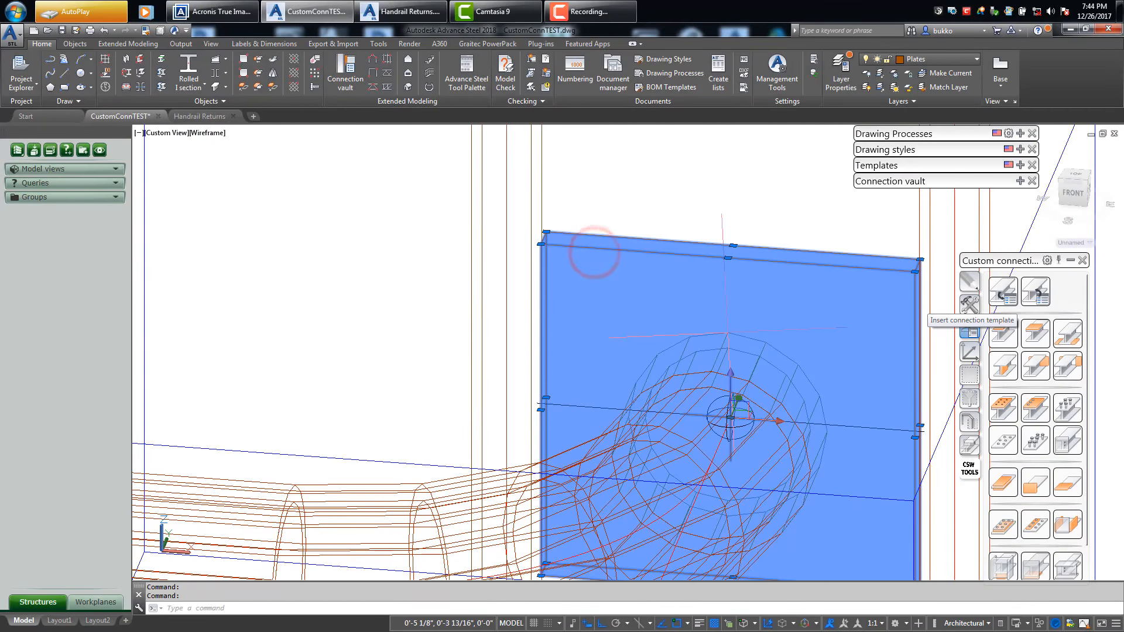
scroll(542, 404, "up", 3)
left_click(543, 409)
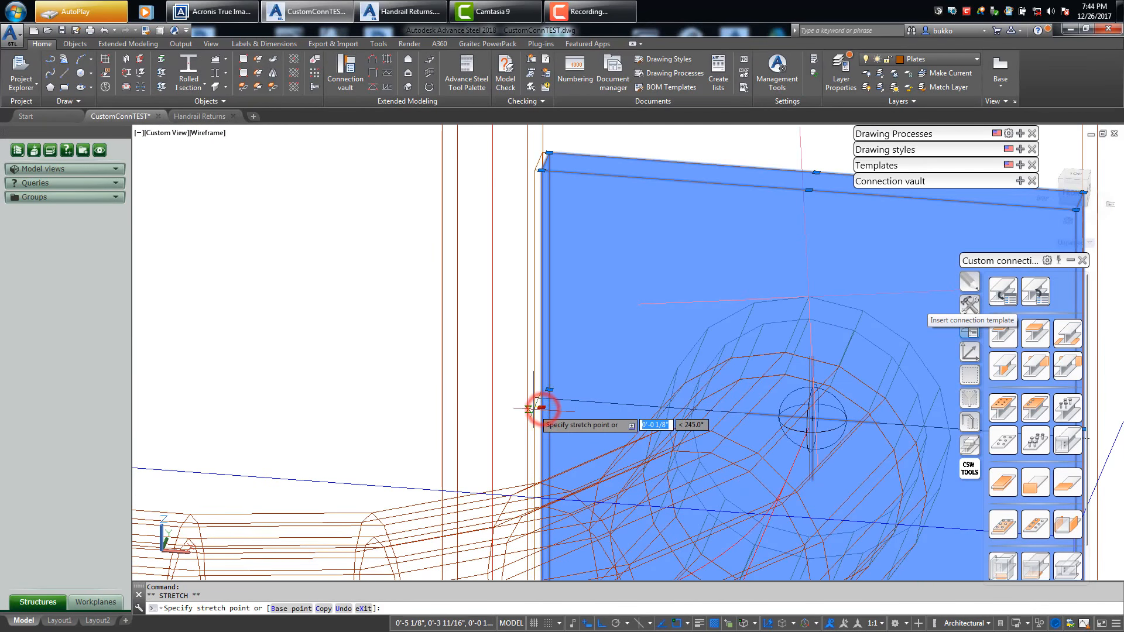
left_click(534, 409)
middle_click_drag(533, 408, 812, 384, "shift")
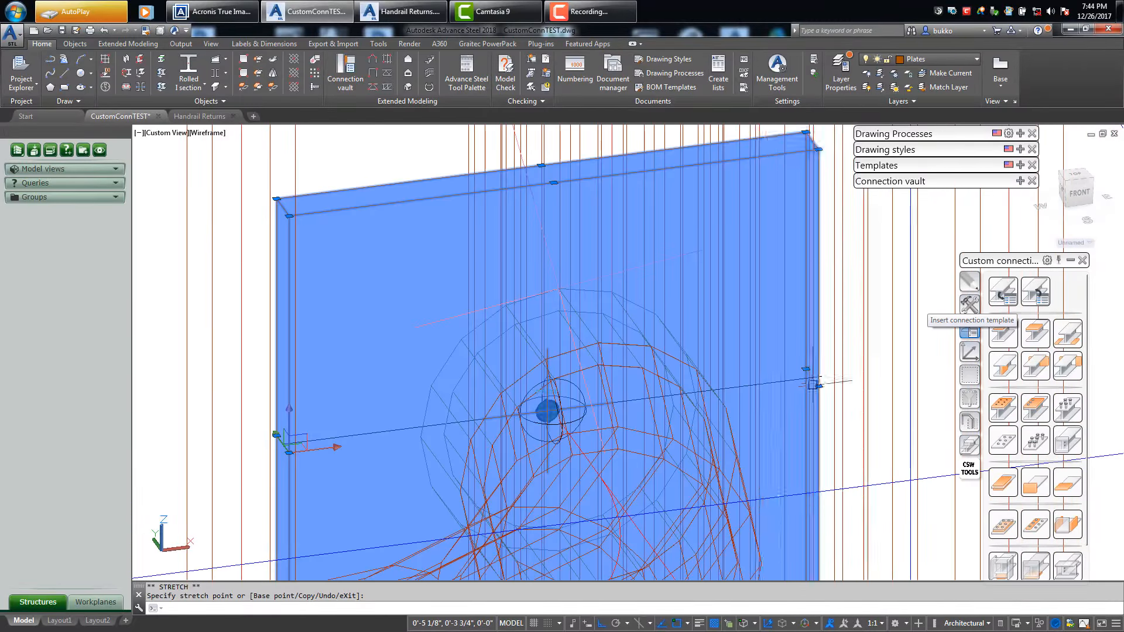
left_click(825, 388)
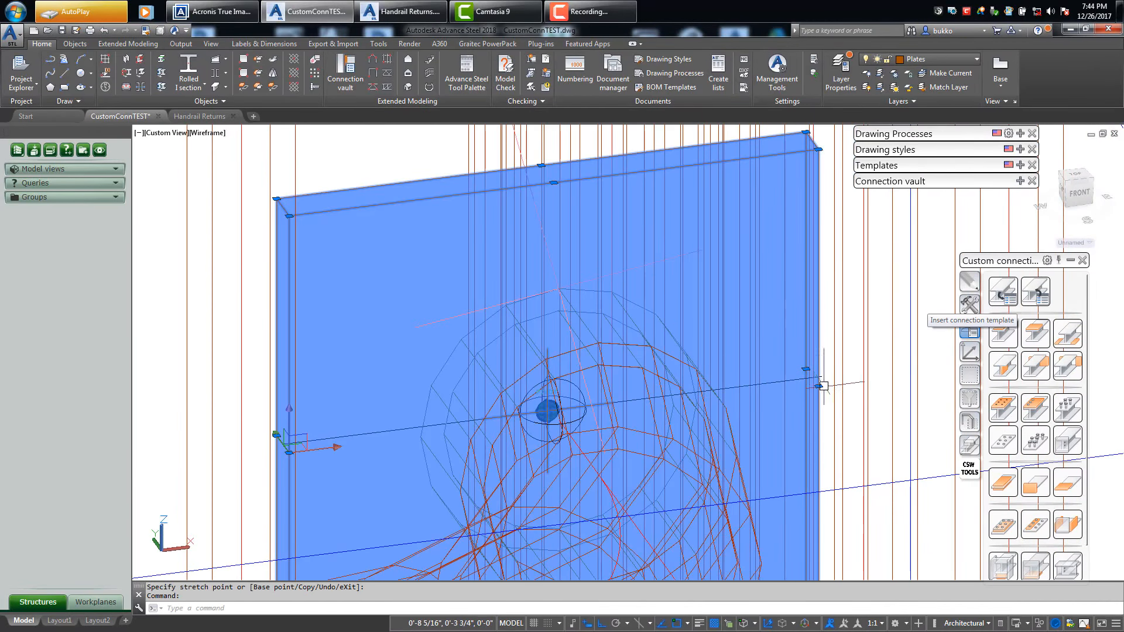
left_click(838, 386)
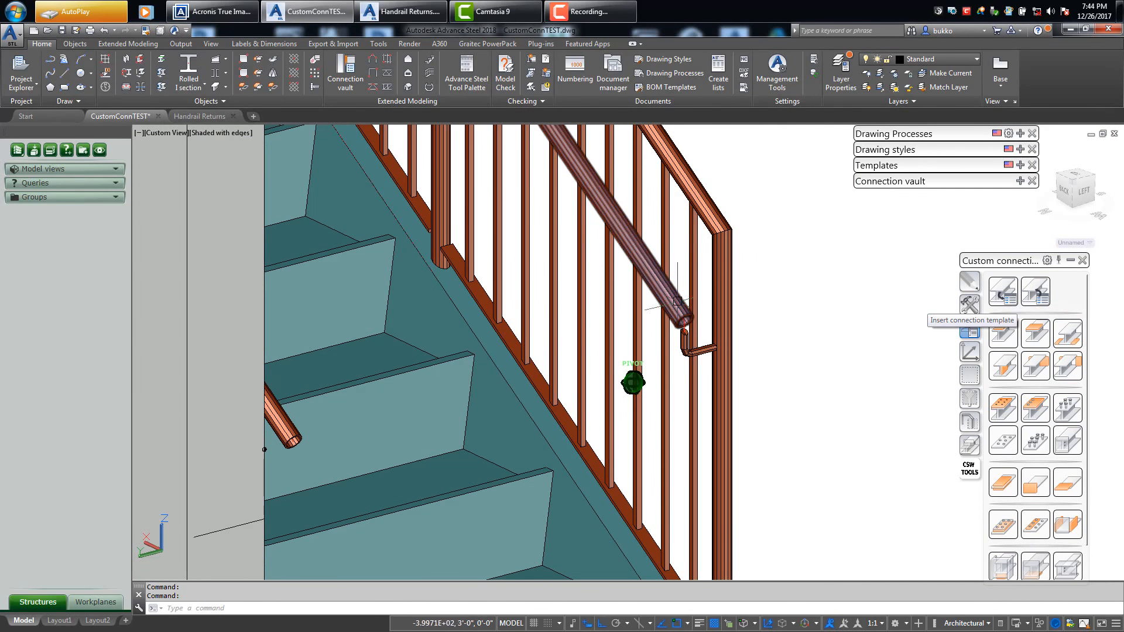
- Try inserting the 1 1/4 Pipe Loop Return [Sloped] 2 1/4 Gap-(A) template between the stair's end post and the sloped grabrail
left_click(1034, 292)
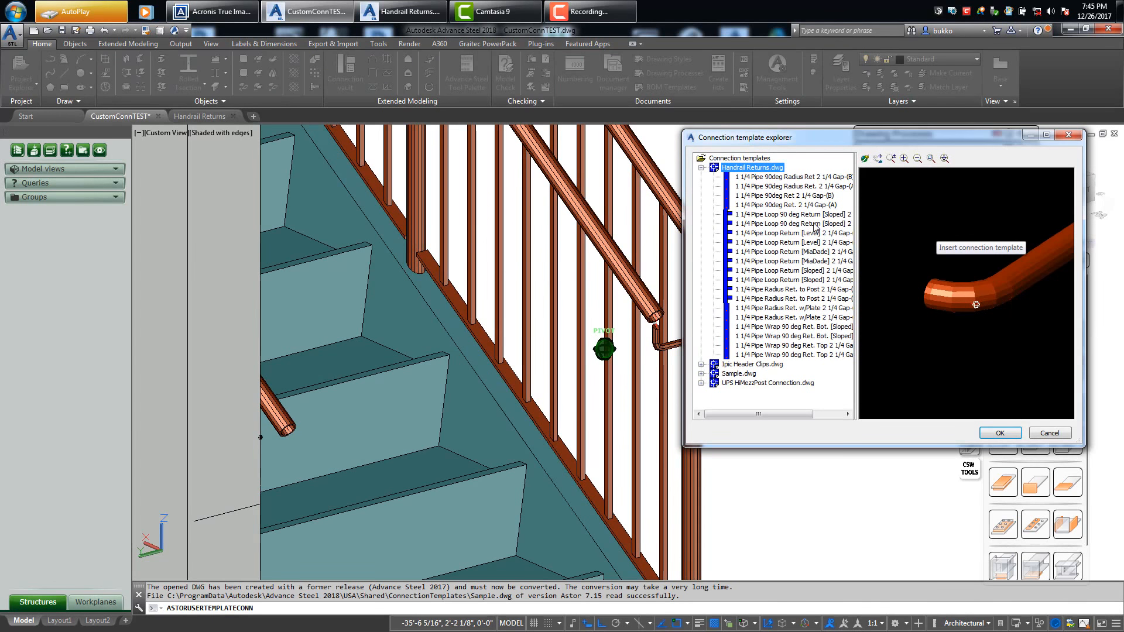
left_click(775, 271)
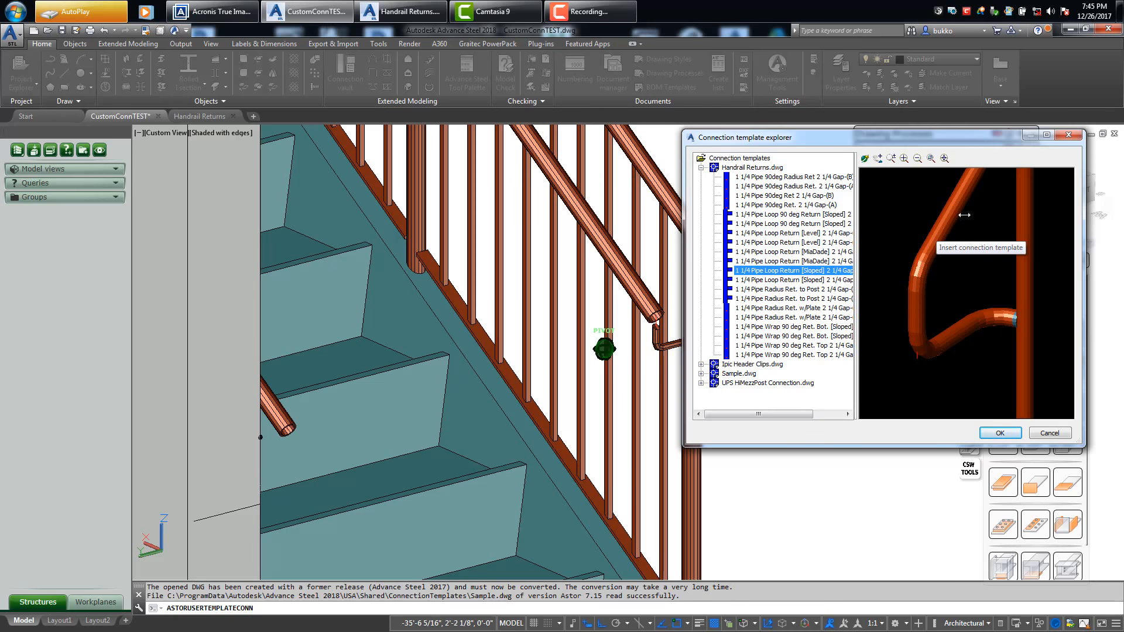
double_click(831, 271)
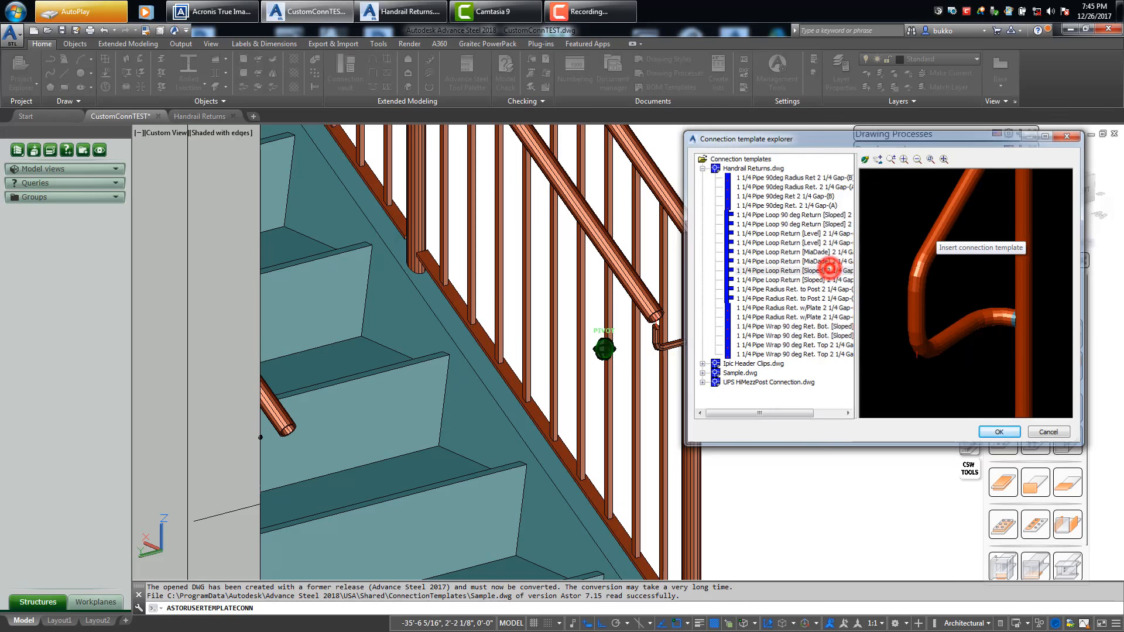
left_click(694, 373)
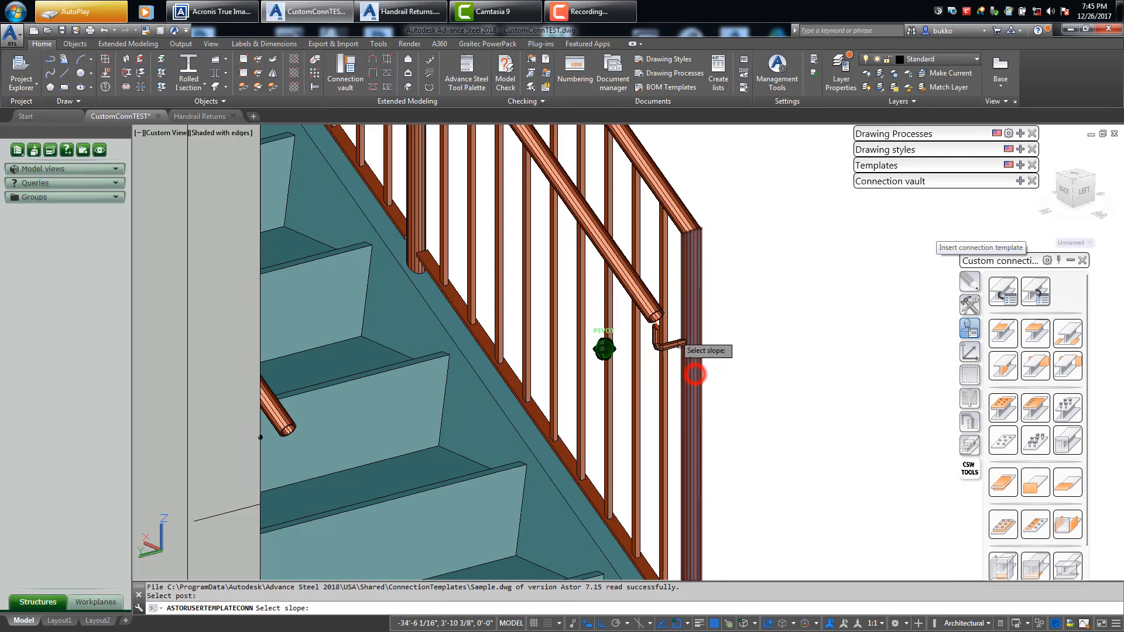
left_click(648, 297)
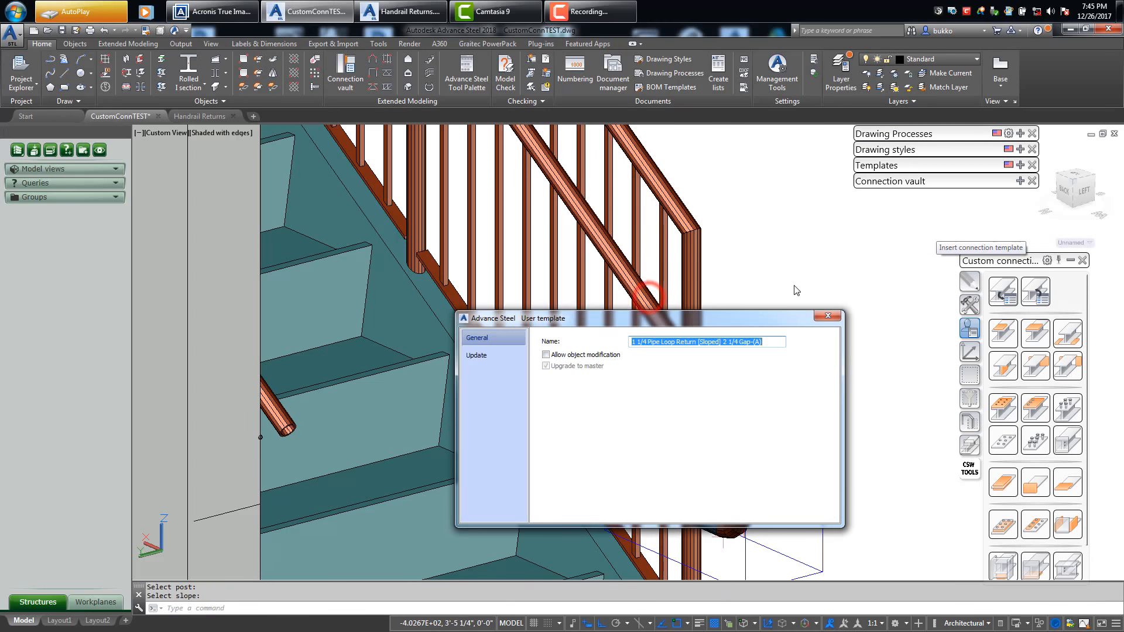
left_click(827, 316)
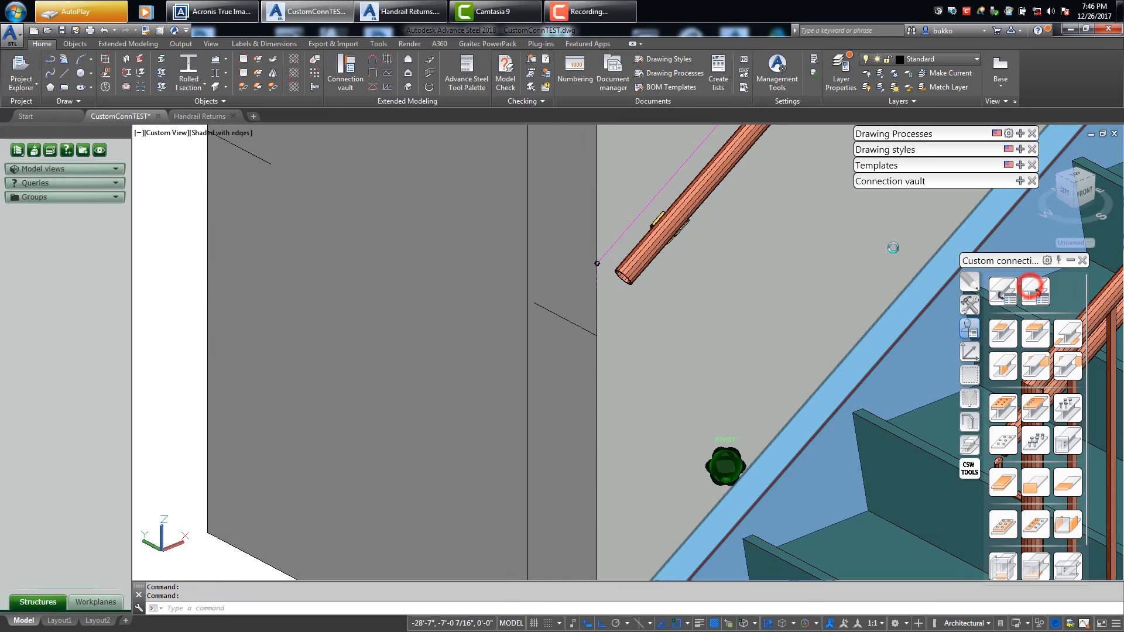
- Widen the connection template list and preview the Handrail Returns templates down to the second 1 1/4 Pipe Wrap 90 deg Ret. Bot. [Sloped]
left_click(1032, 287)
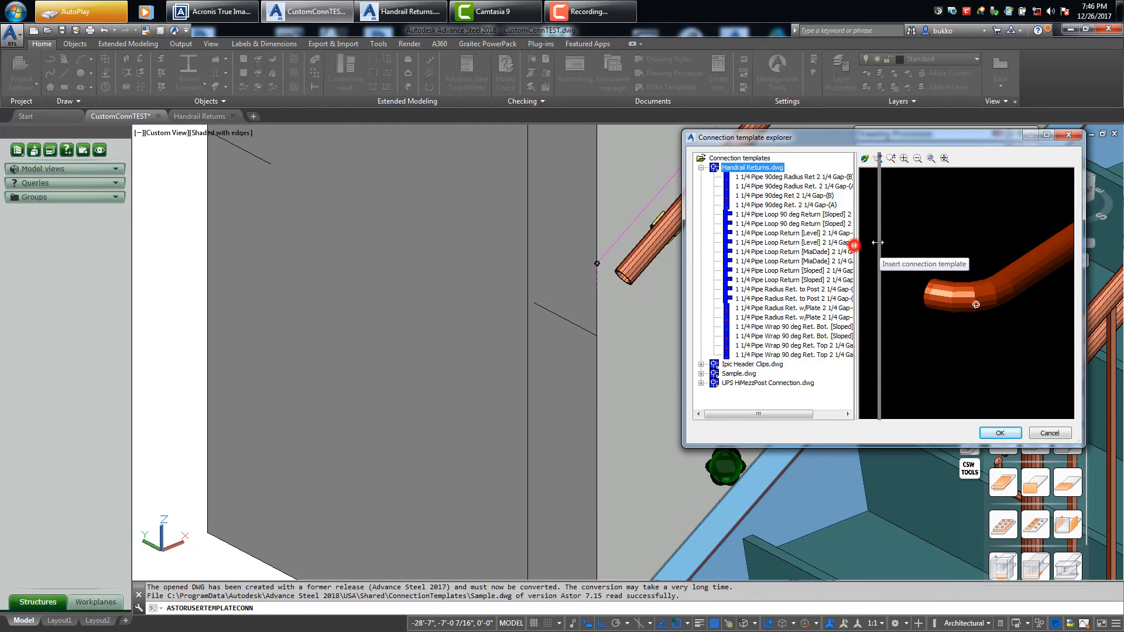
left_click_drag(877, 242, 878, 242)
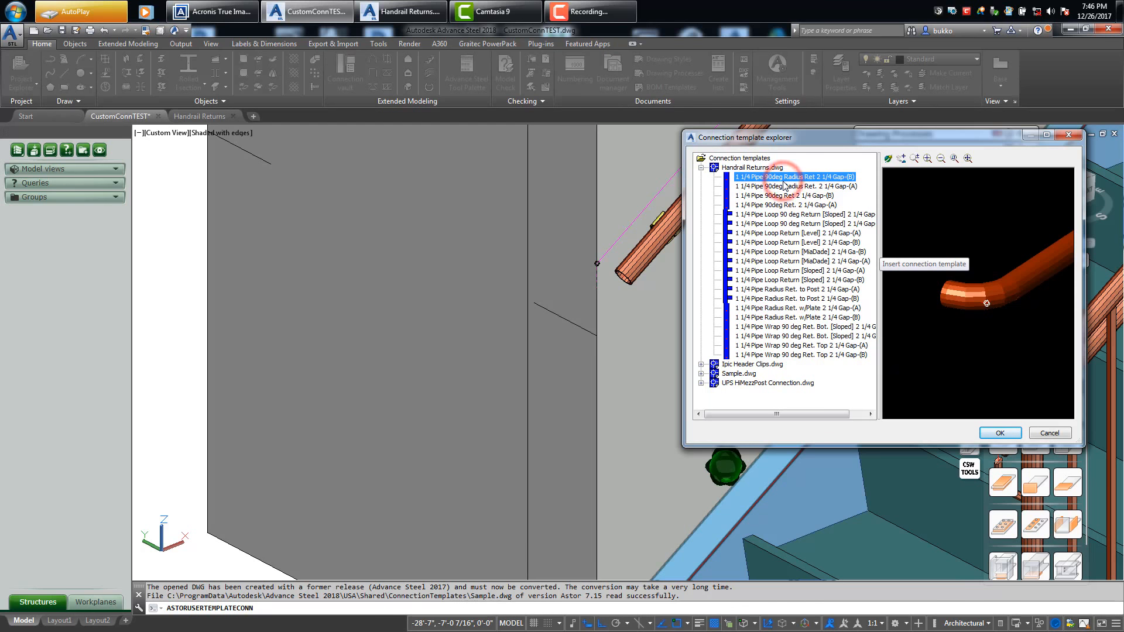
key("Down")
key("Down")
key("Down")
key("Down")
key("Down")
key("Down")
key("Down")
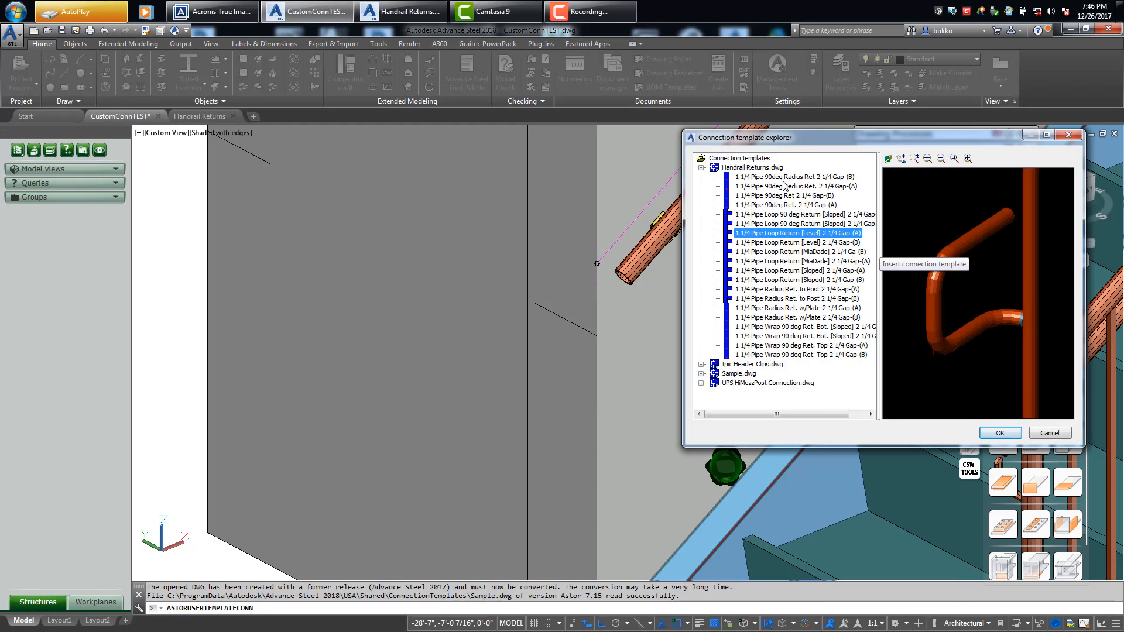
key("Down")
key("Down")
key("Down")
key("Down")
key("Down")
key("Down")
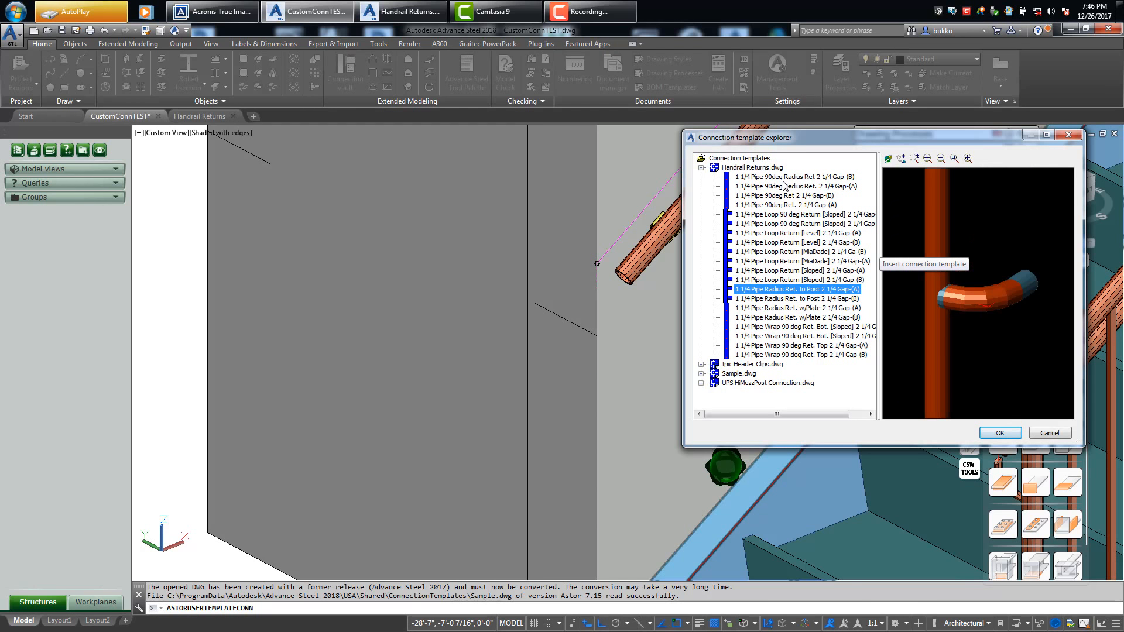
key("Down")
key("Down")
key("Down")
key("Down")
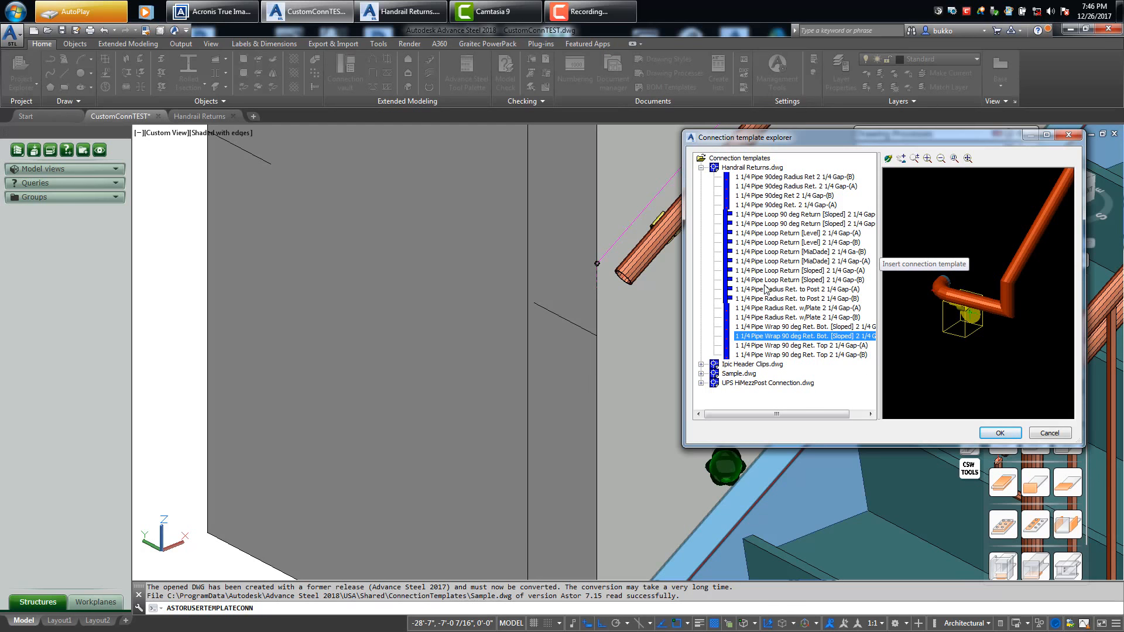
- Insert 1 1/4 Pipe Wrap 90 deg Ret. Bot. [Sloped] 2 1/4 Gap-(B) on the wall grabrail, centering the return on the wall's reference line
double_click(775, 338)
scroll(633, 261, "up", 1)
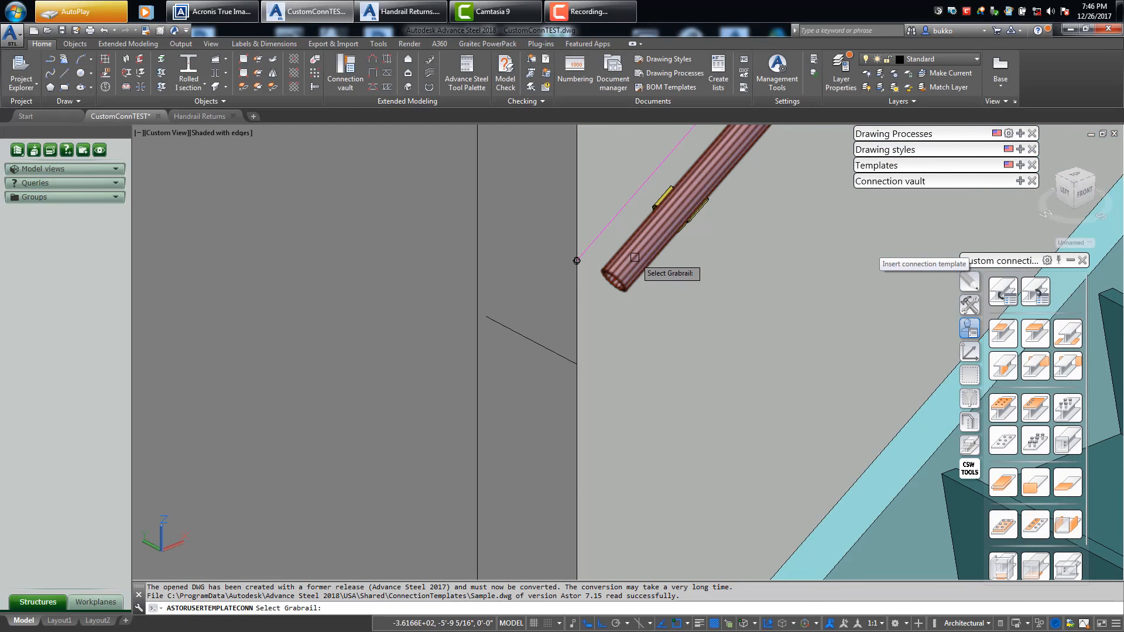
left_click(635, 257)
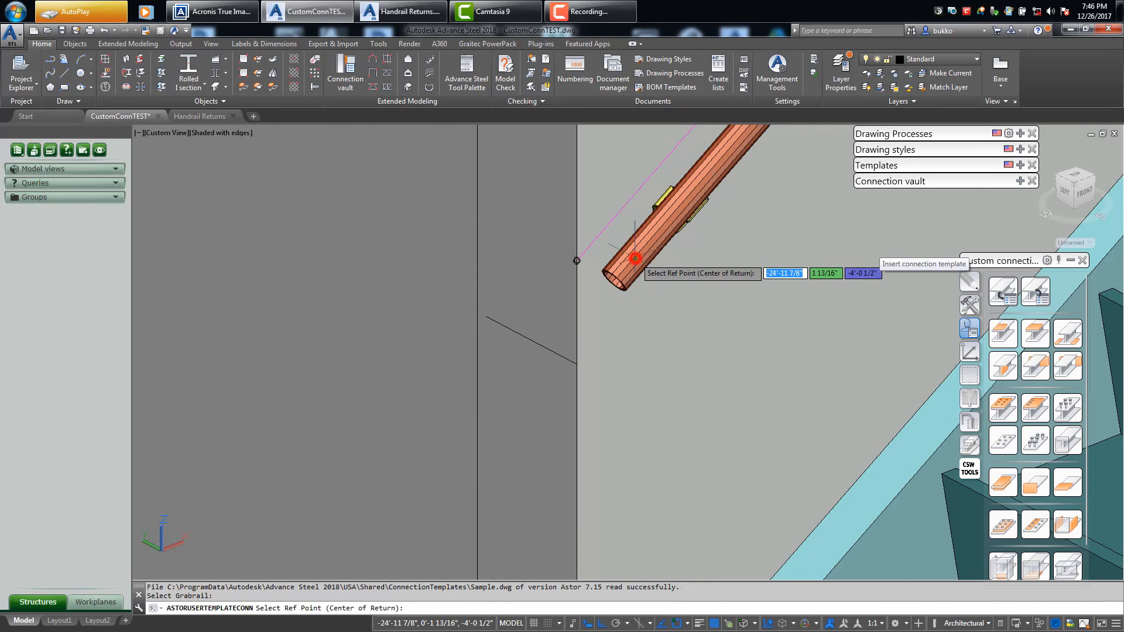
left_click(485, 316)
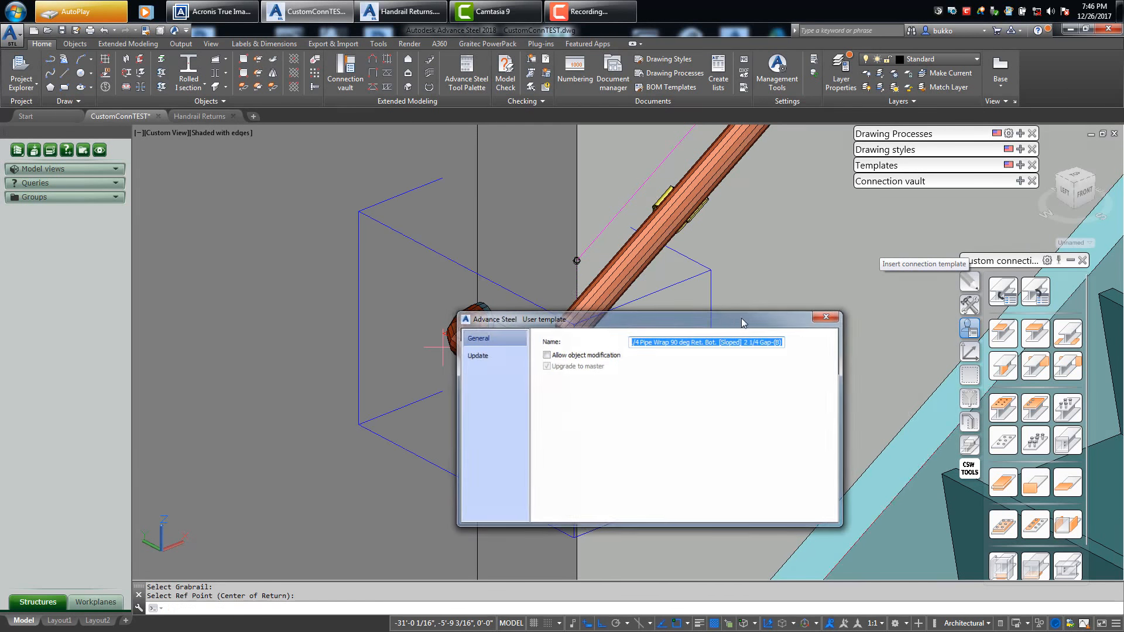
- Examine the wrap return around the wall corner from several sides, including its anchored bracket and its wall end
scroll(585, 365, "up", 5)
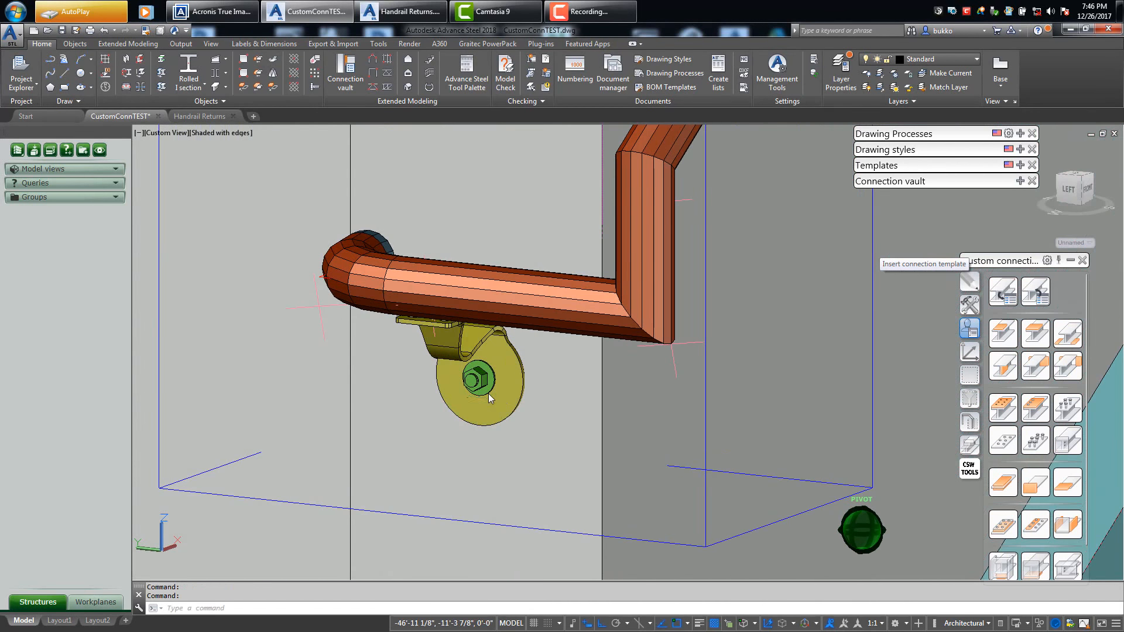
middle_click_drag(488, 393, 509, 370, "shift")
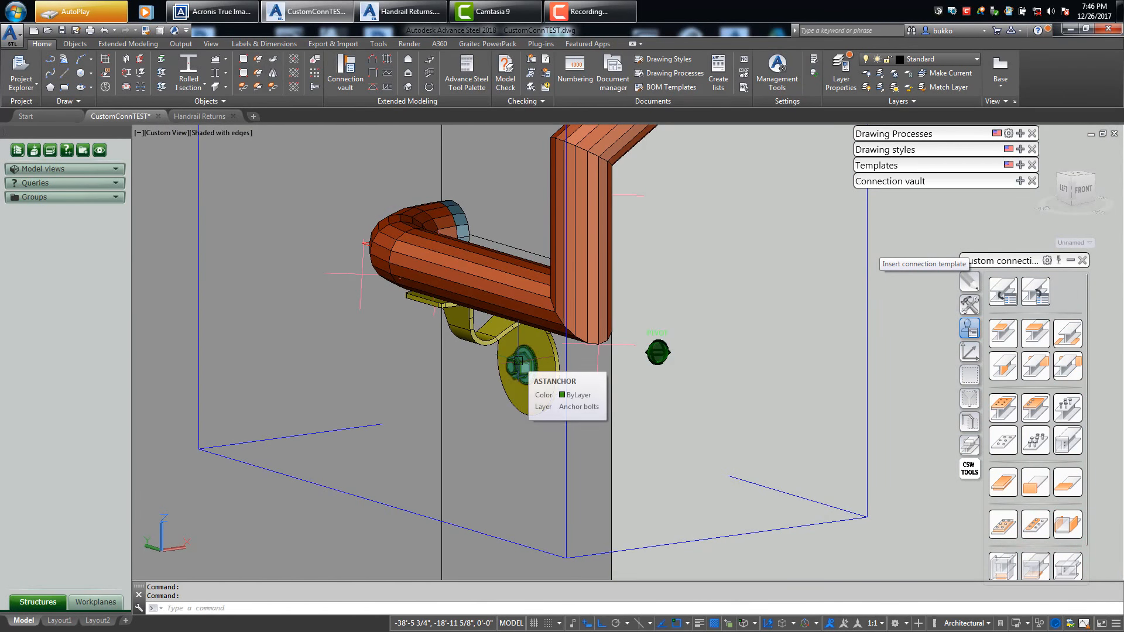
middle_click_drag(517, 359, 666, 256, "shift")
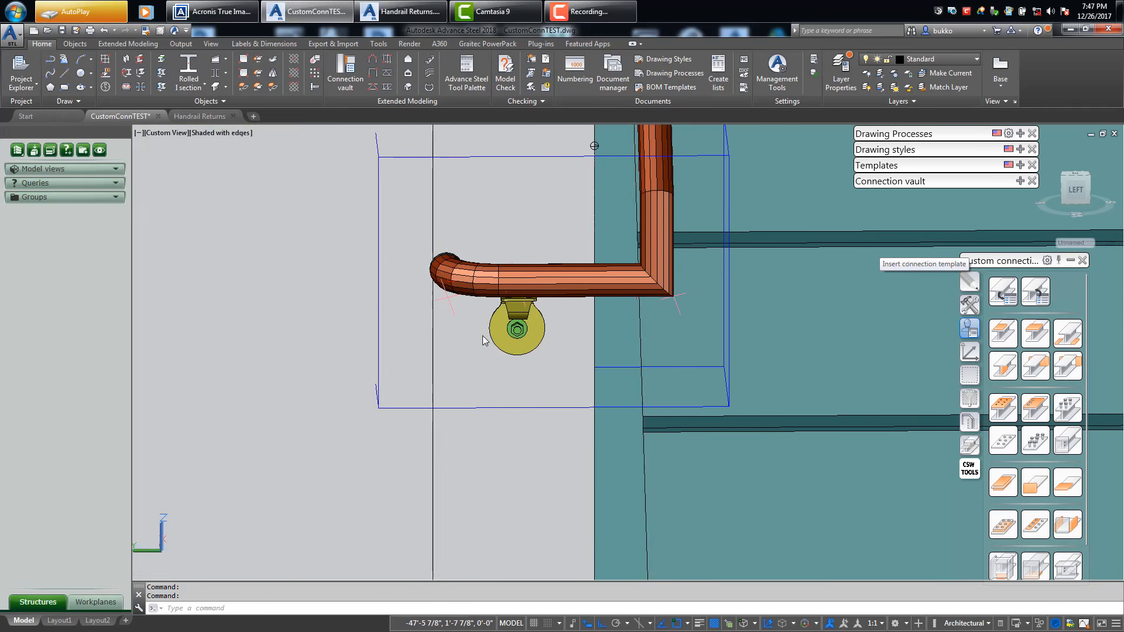
middle_click_drag(484, 339, 616, 178, "shift")
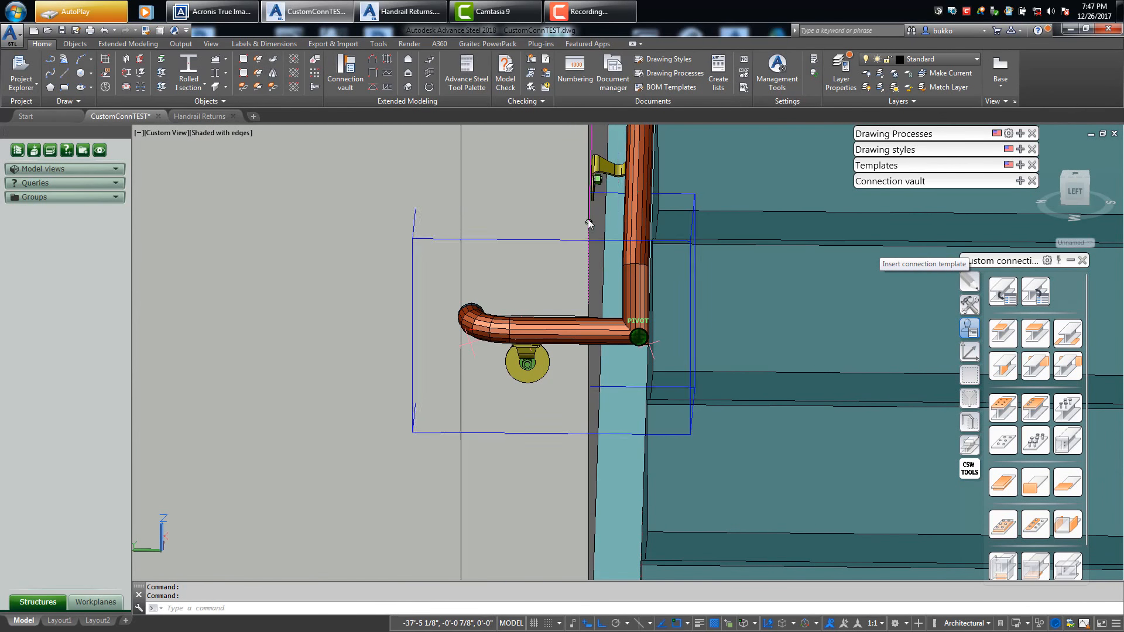
mouse_move(553, 246)
middle_mouse_down("shift")
mouse_move(544, 262)
mouse_move(454, 276)
mouse_move(572, 319)
mouse_move(522, 366)
mouse_move(399, 381)
mouse_move(364, 294)
middle_mouse_up("shift")
scroll(363, 293, "up", 4)
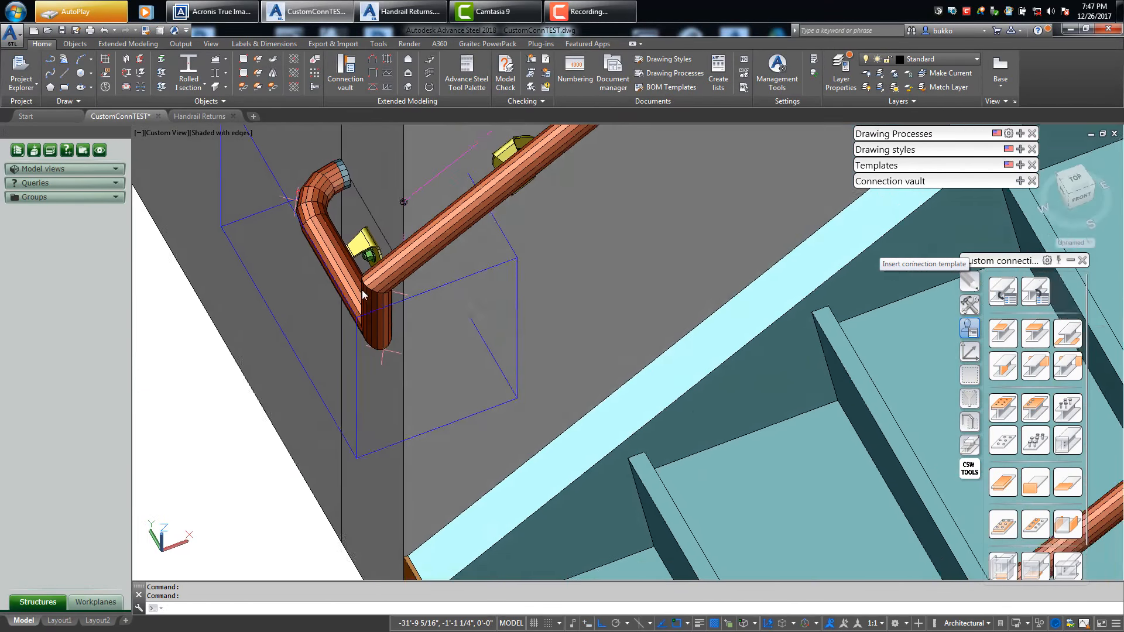
middle_click_drag(384, 230, 427, 200, "shift")
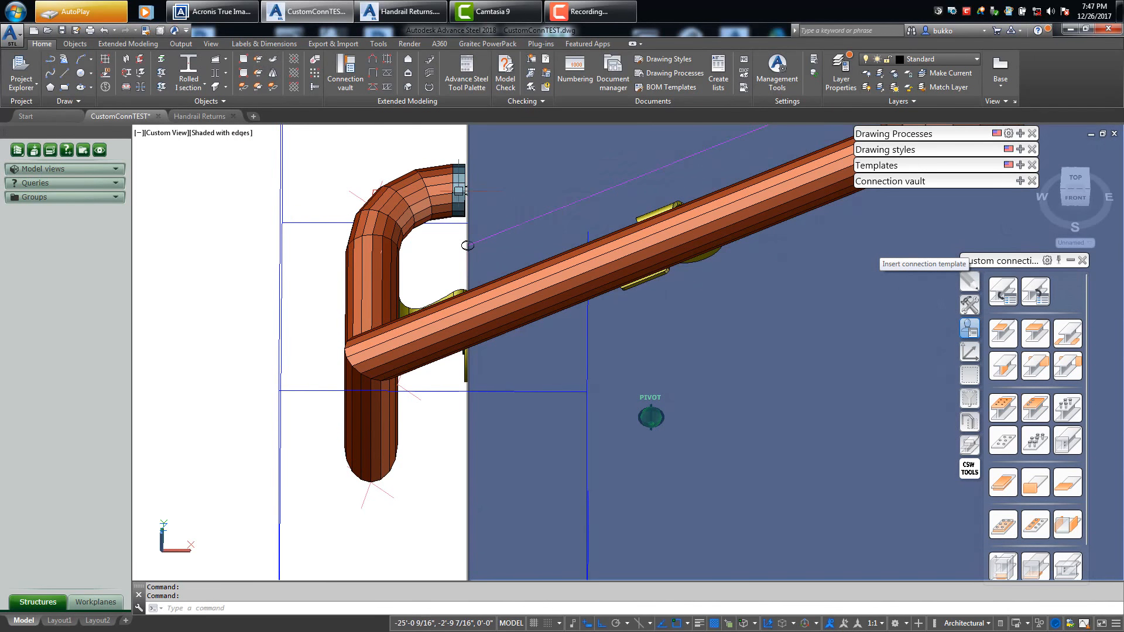
middle_click_drag(467, 245, 471, 253, "shift")
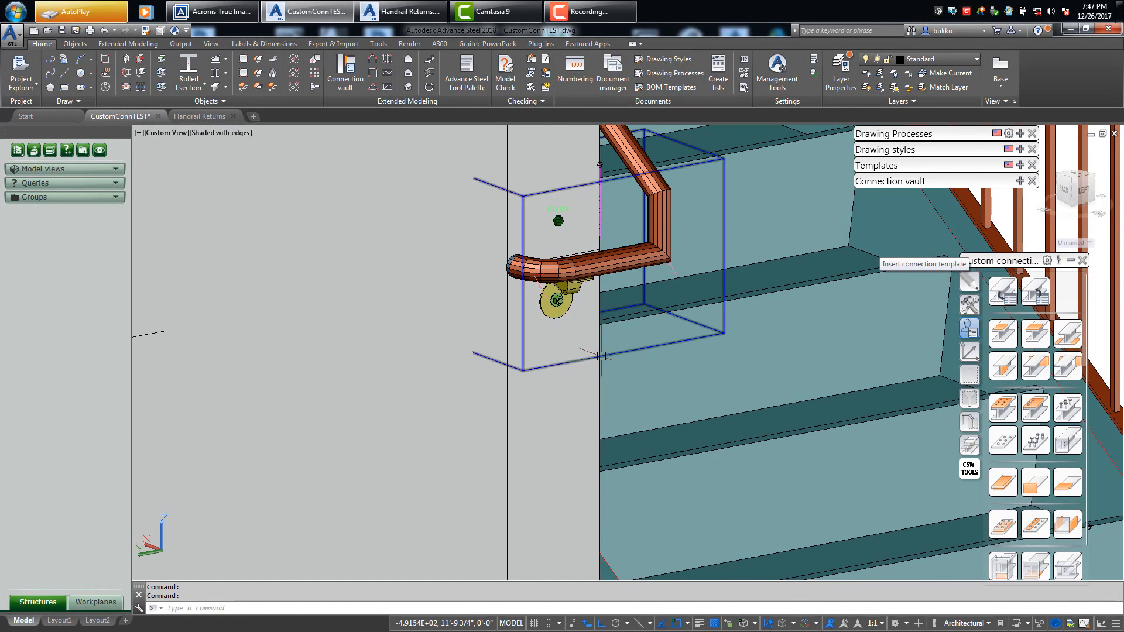
mouse_move(645, 318)
middle_mouse_down("shift")
mouse_move(594, 336)
mouse_move(378, 298)
middle_mouse_up("shift")
middle_click_drag(642, 320, 535, 412, "shift")
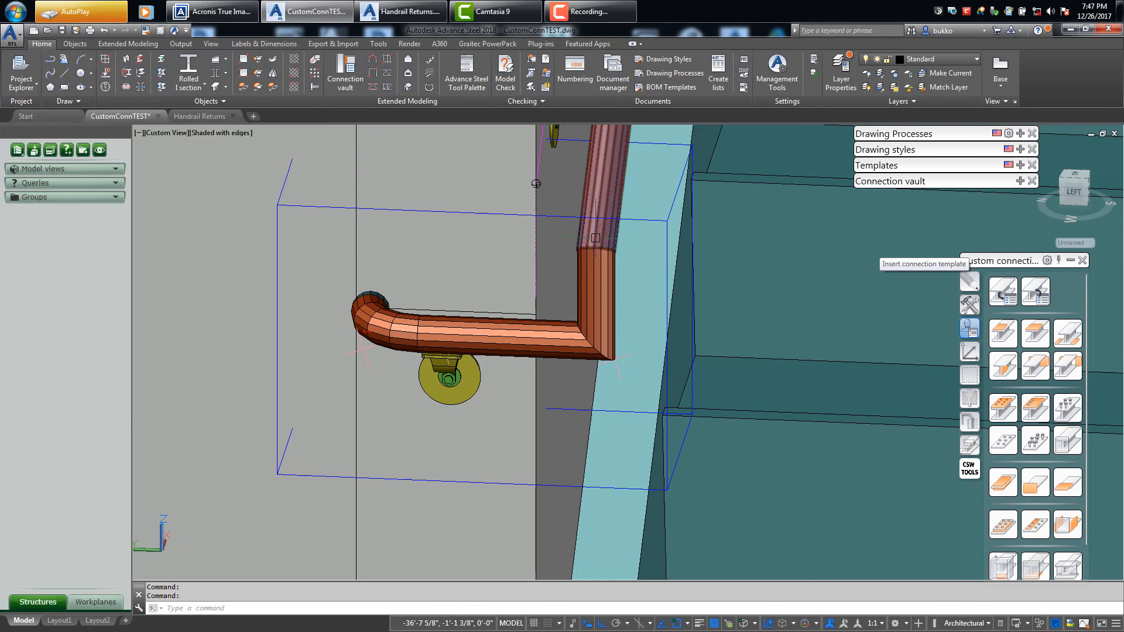
middle_click_drag(548, 235, 566, 224, "shift")
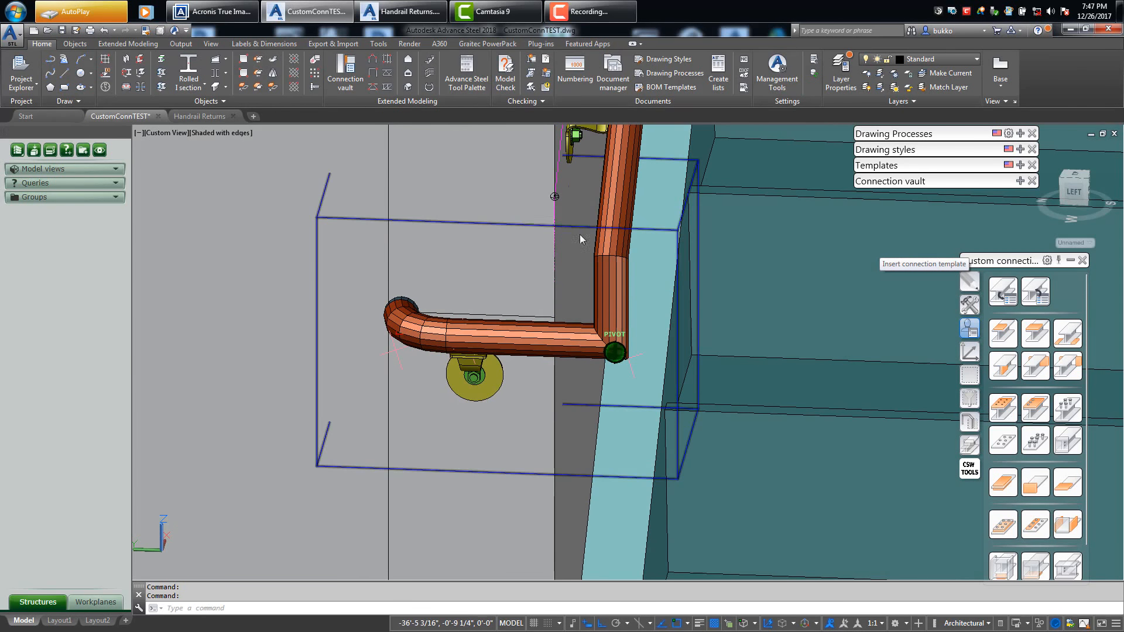
- Preview the Handrail Returns templates between the 1 1/4 Pipe Wrap 90 deg returns and 1 1/4 Pipe Loop 90 deg Return [Sloped] for the stair's end post
scroll(386, 371, "down", 5)
middle_click_drag(394, 369, 384, 155, "shift")
middle_click_drag(451, 318, 574, 372, "shift")
scroll(636, 328, "up", 3)
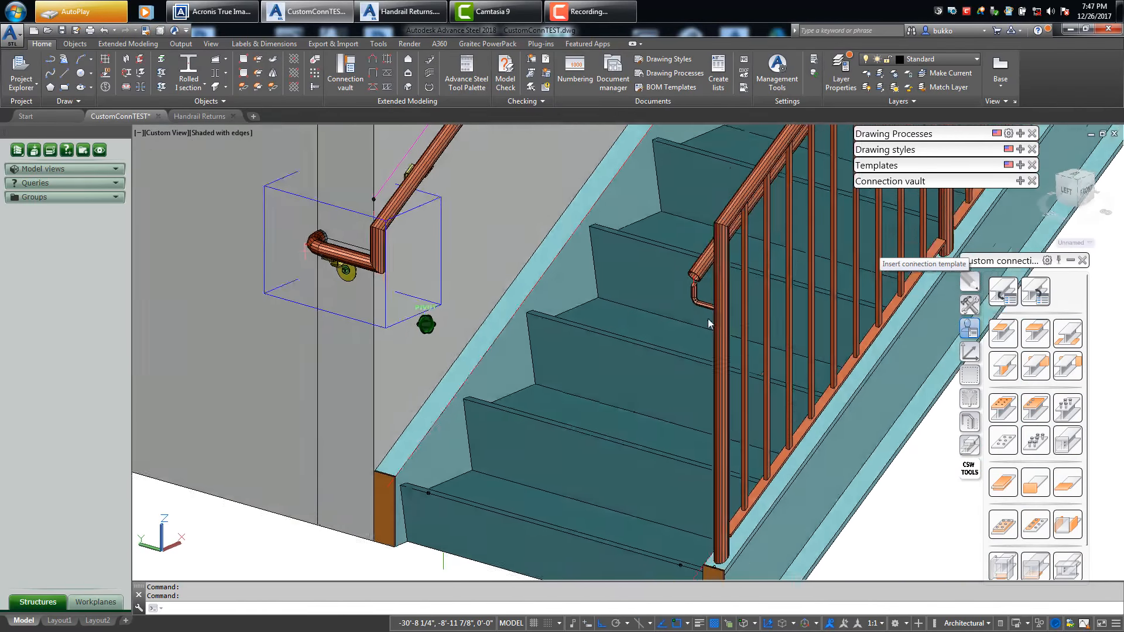
middle_click_drag(698, 274, 923, 381, "shift")
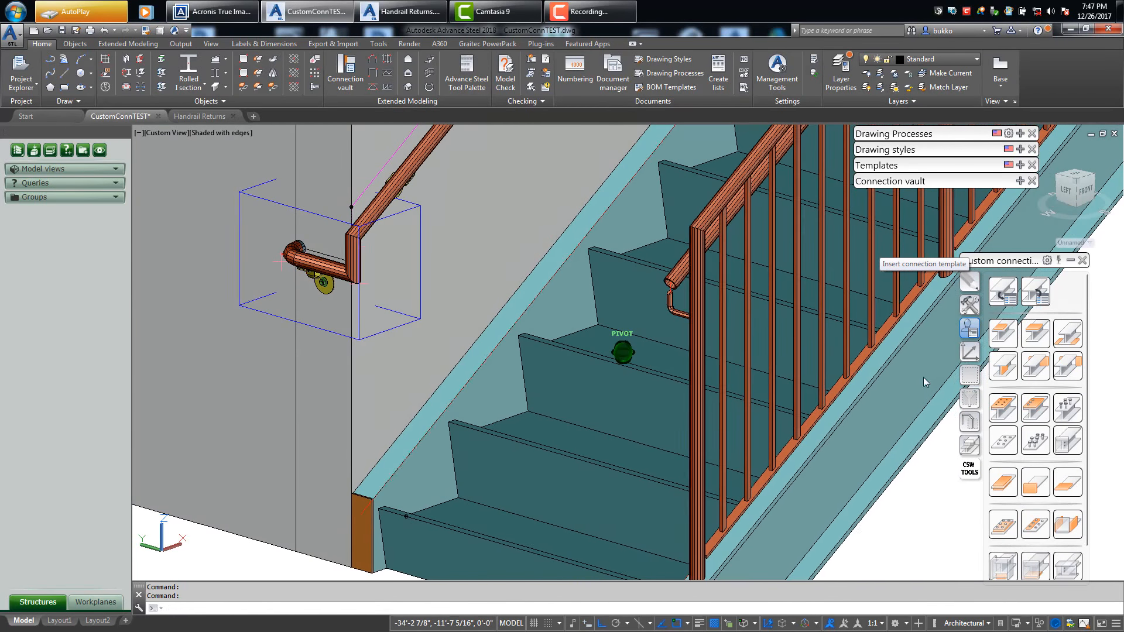
left_click(1041, 292)
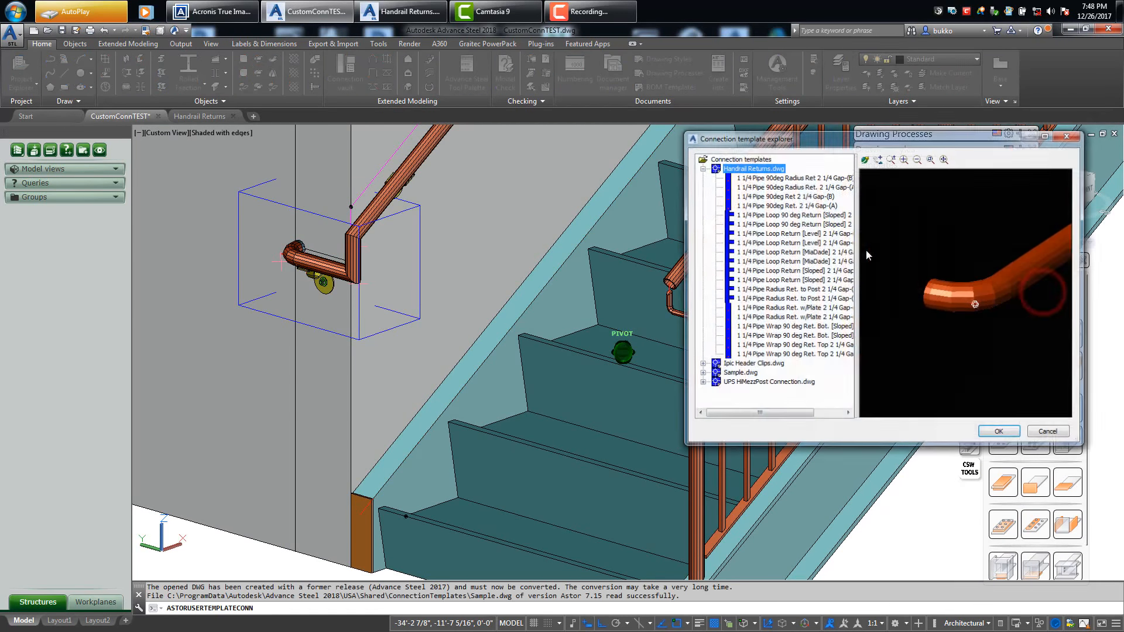
left_click(777, 299)
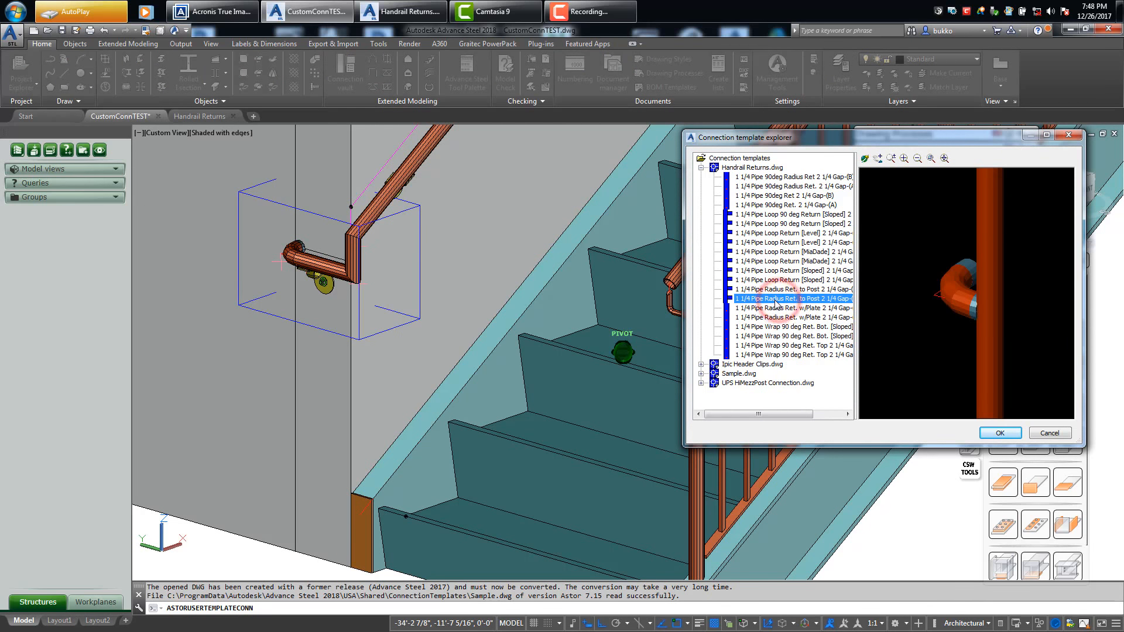
key("Down")
key("Down")
key("Down")
key("Down")
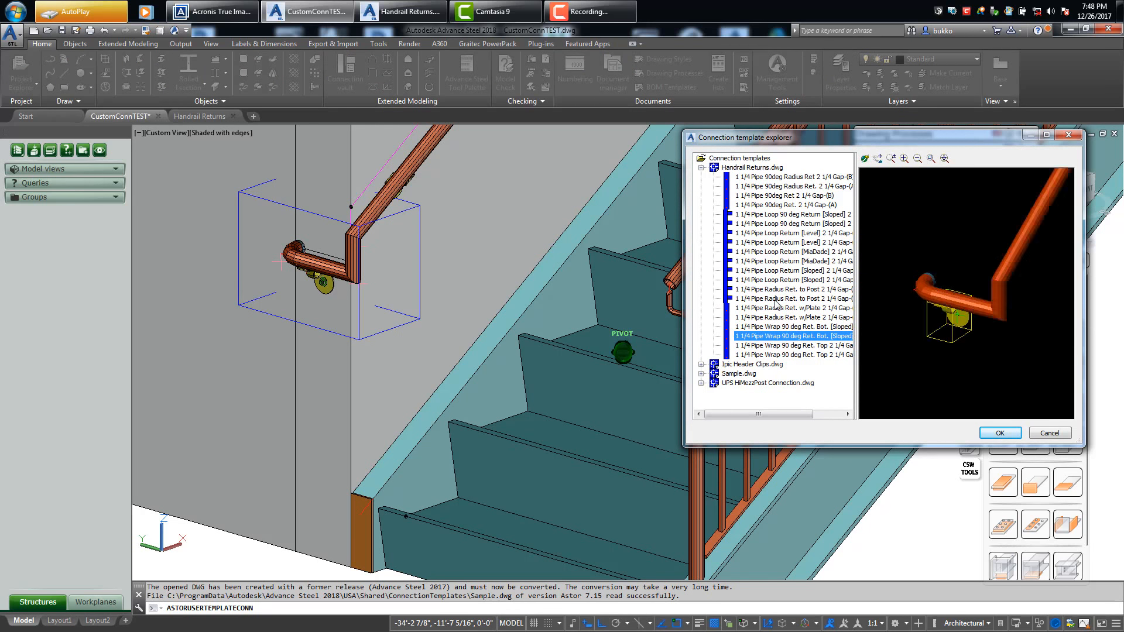
key("Down")
key("Up")
key("Up")
key("Up")
key("Up")
key("Up")
key("Up")
key("Up")
key("Up")
key("Up")
key("Up")
key("Up")
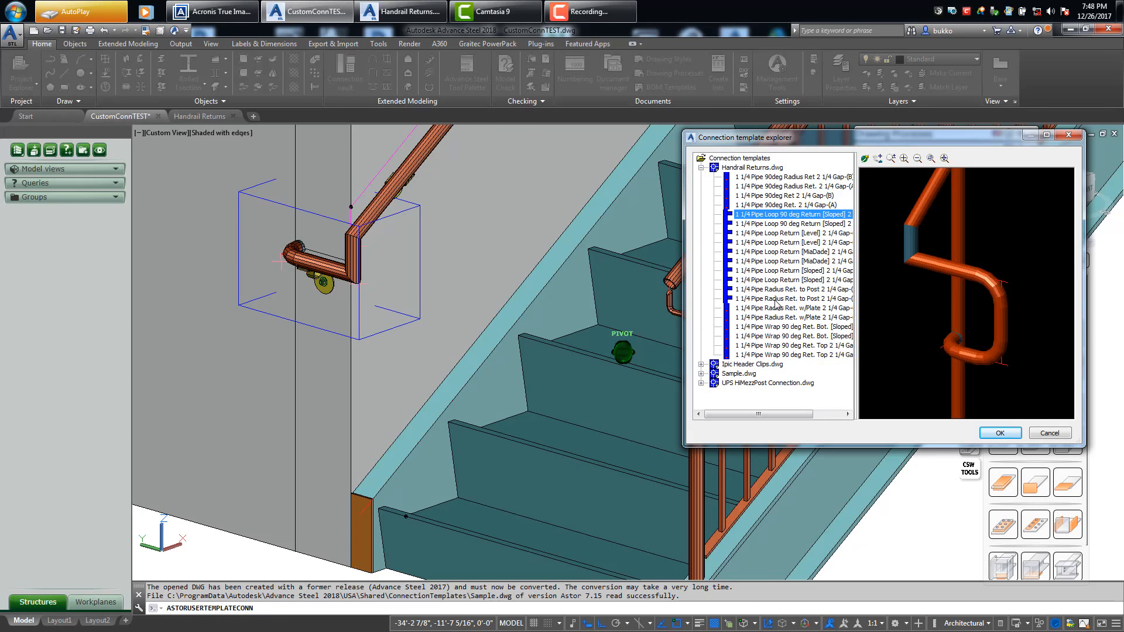
- Insert 1 1/4 Pipe Loop 90 deg Return [Sloped] 2 1/4 Gap-(A) between the stair's end post and the sloped grabrail
double_click(796, 214)
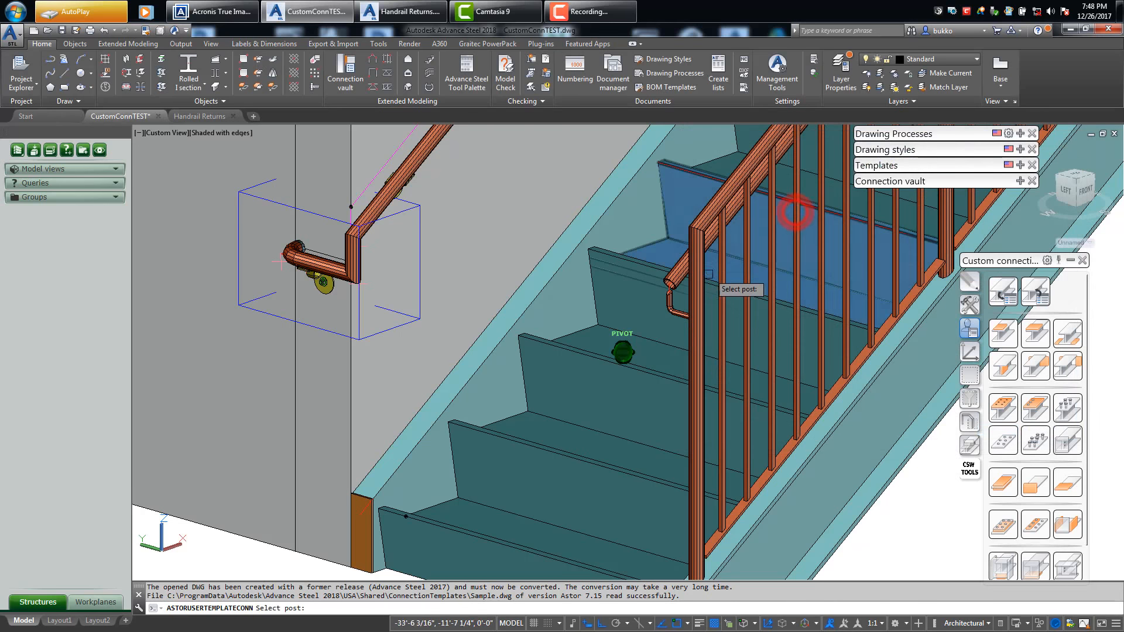
left_click(691, 302)
left_click(680, 275)
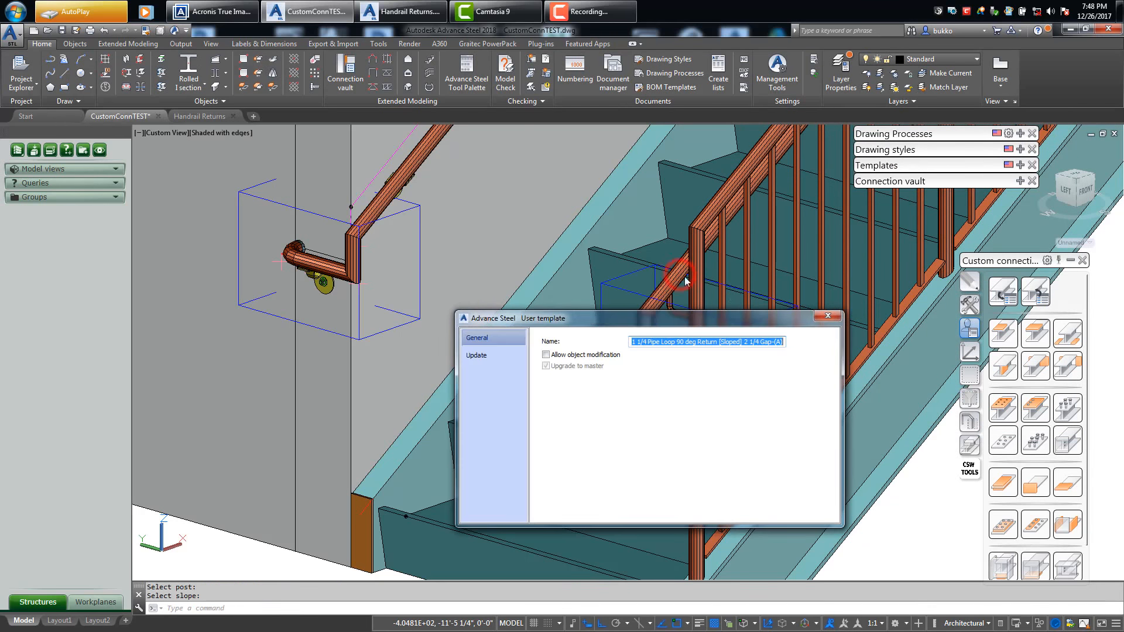
left_click(827, 316)
- Examine the open end of the wall grabrail and its nearby brackets above the stair from several sides
scroll(698, 362, "up", 5)
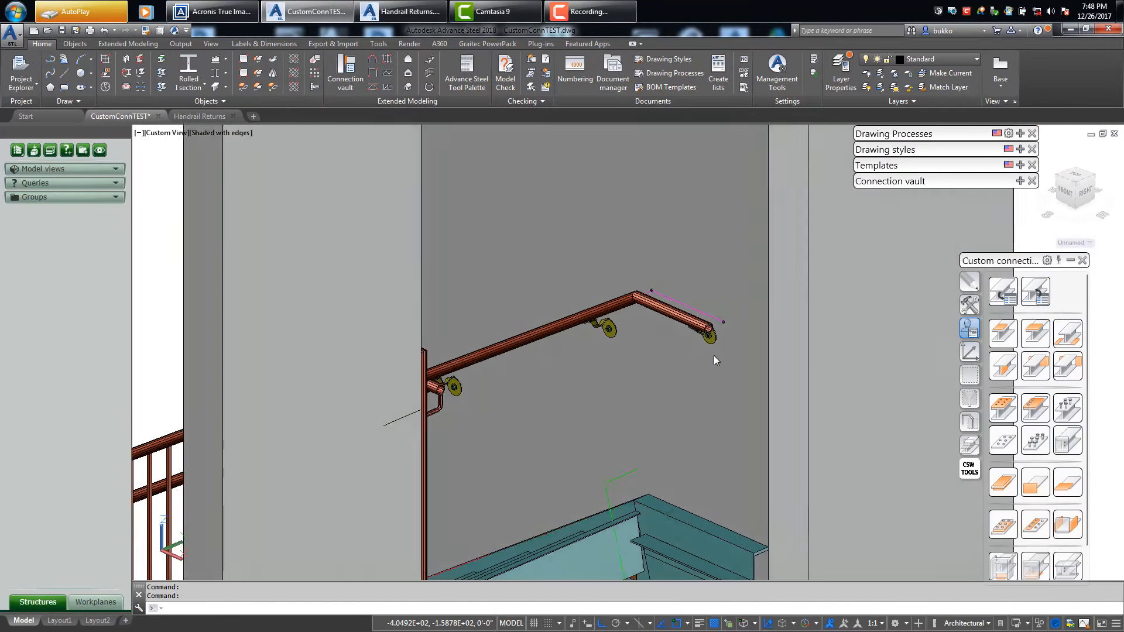
middle_click_drag(714, 356, 669, 284, "shift")
scroll(694, 319, "up", 2)
scroll(658, 289, "up", 1)
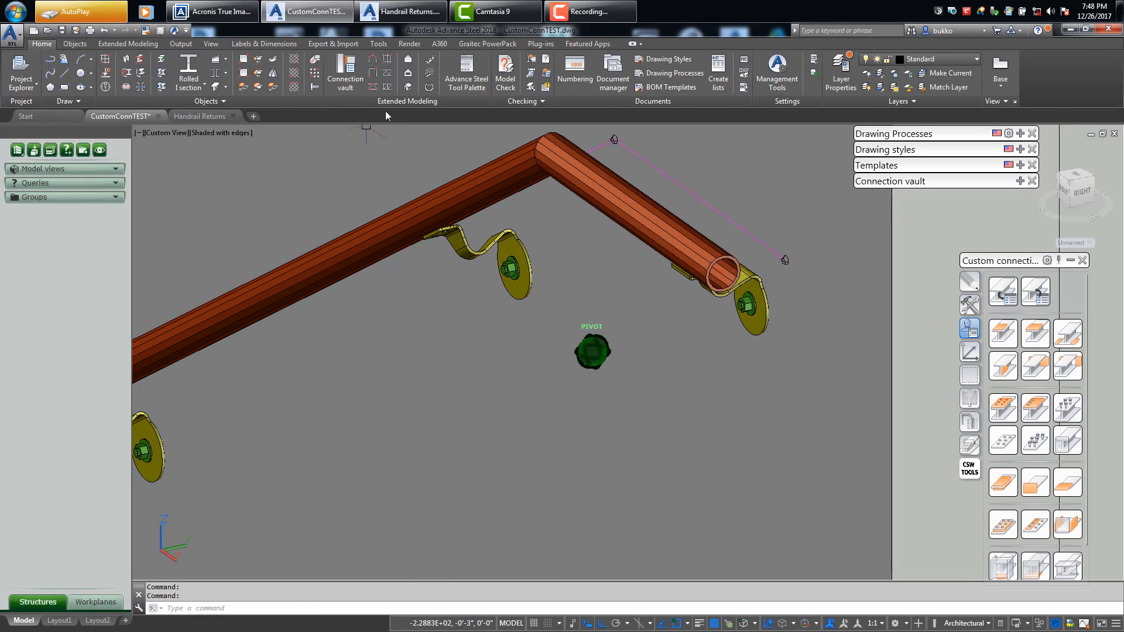
left_click(111, 43)
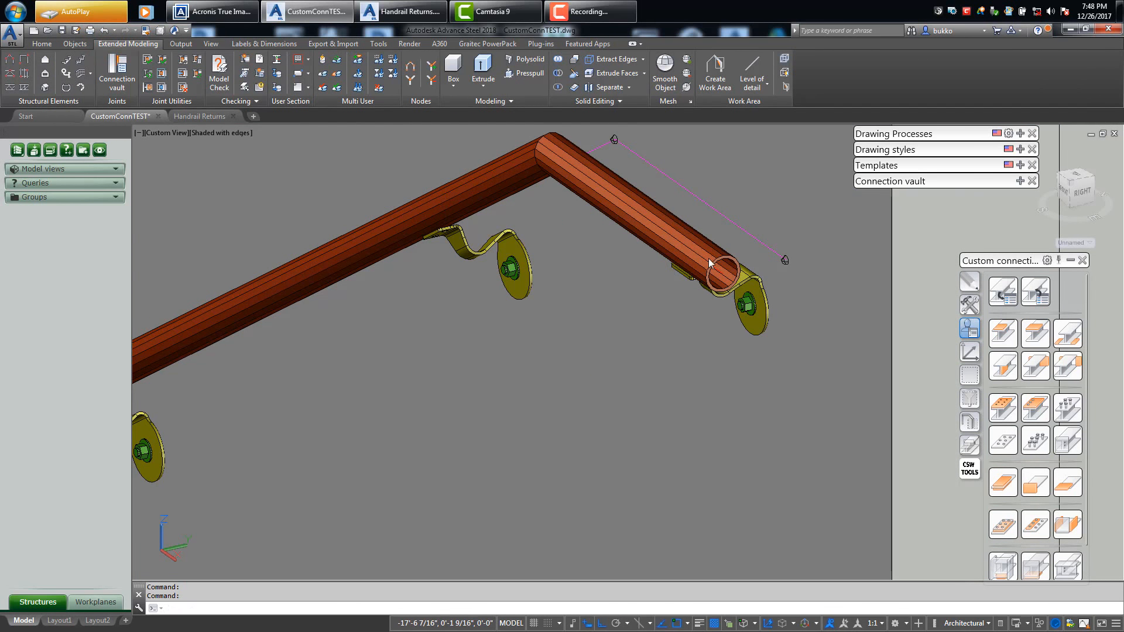
mouse_move(709, 263)
middle_mouse_down("shift")
mouse_move(688, 296)
mouse_move(747, 226)
mouse_move(629, 299)
middle_mouse_up("shift")
scroll(630, 299, "down", 3)
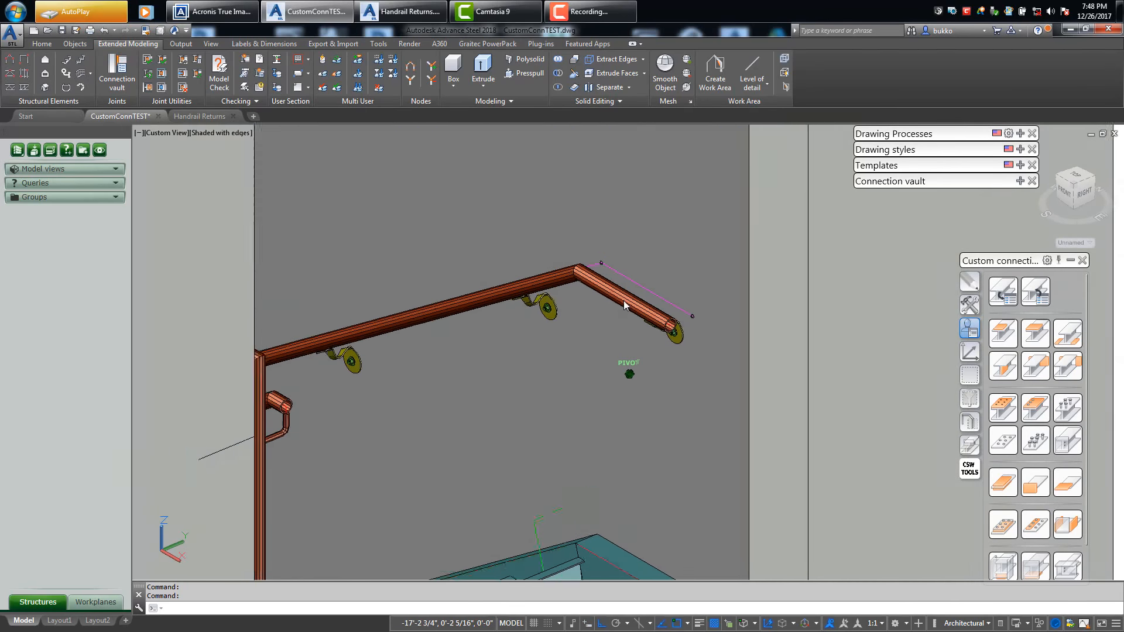
scroll(581, 304, "up", 5)
scroll(667, 283, "down", 5)
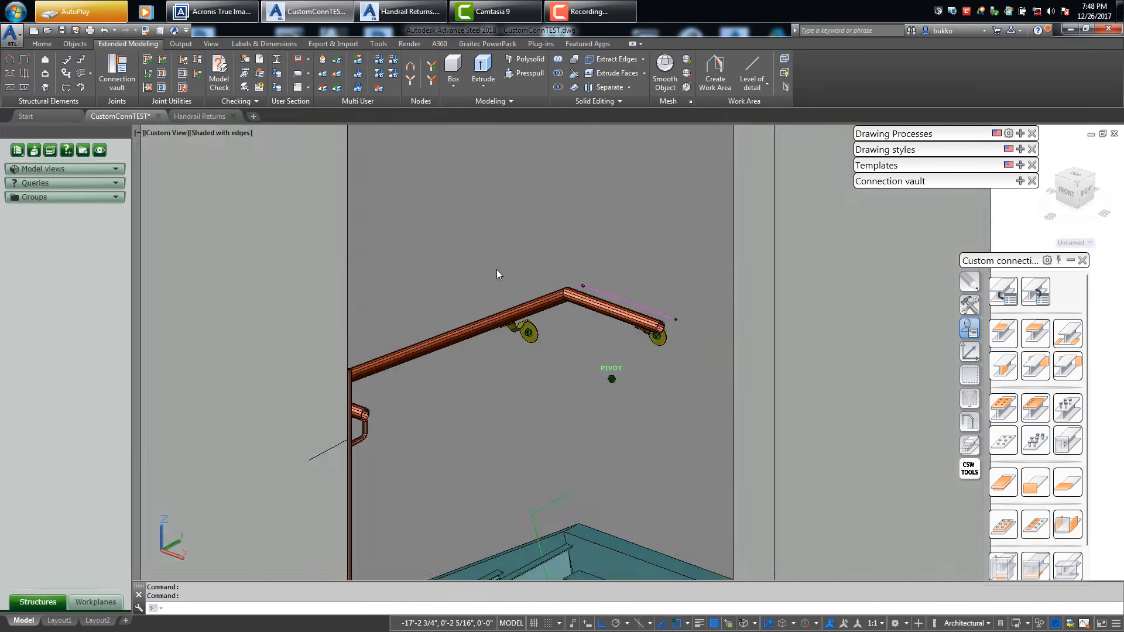
mouse_move(496, 269)
middle_mouse_down("shift")
mouse_move(408, 357)
mouse_move(419, 435)
mouse_move(638, 293)
middle_mouse_up("shift")
scroll(638, 294, "up", 5)
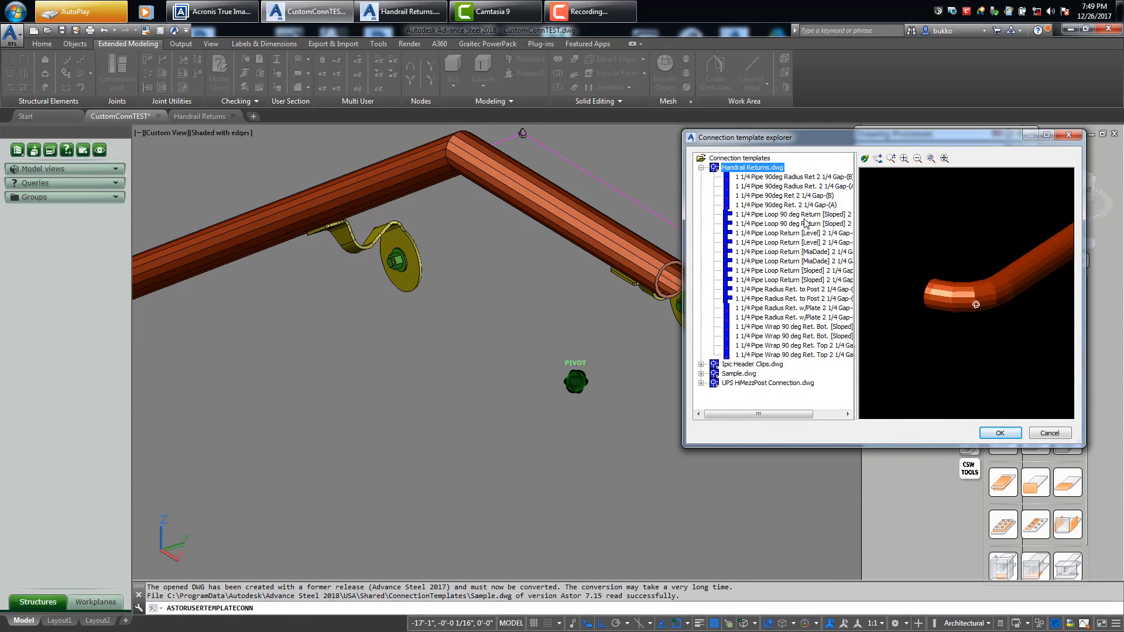
- Insert 1 1/4 Pipe 90deg Radius Ret. 2 1/4 Gap-(A) on the wall grabrail, using the center of its open end as the point
left_click(826, 186)
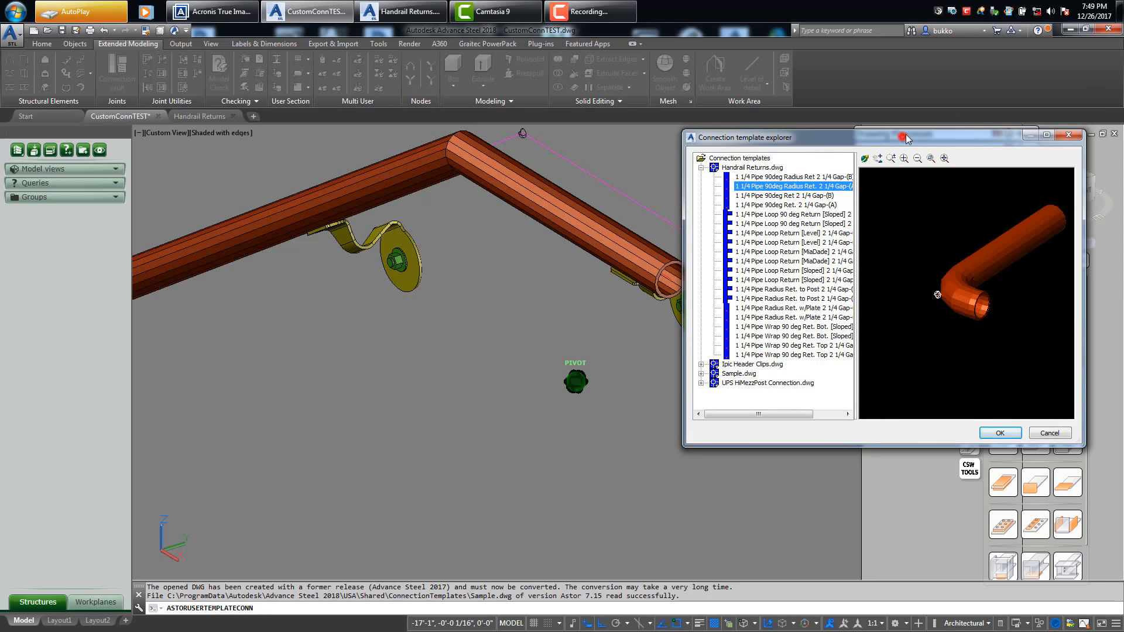
left_click_drag(904, 137, 950, 82)
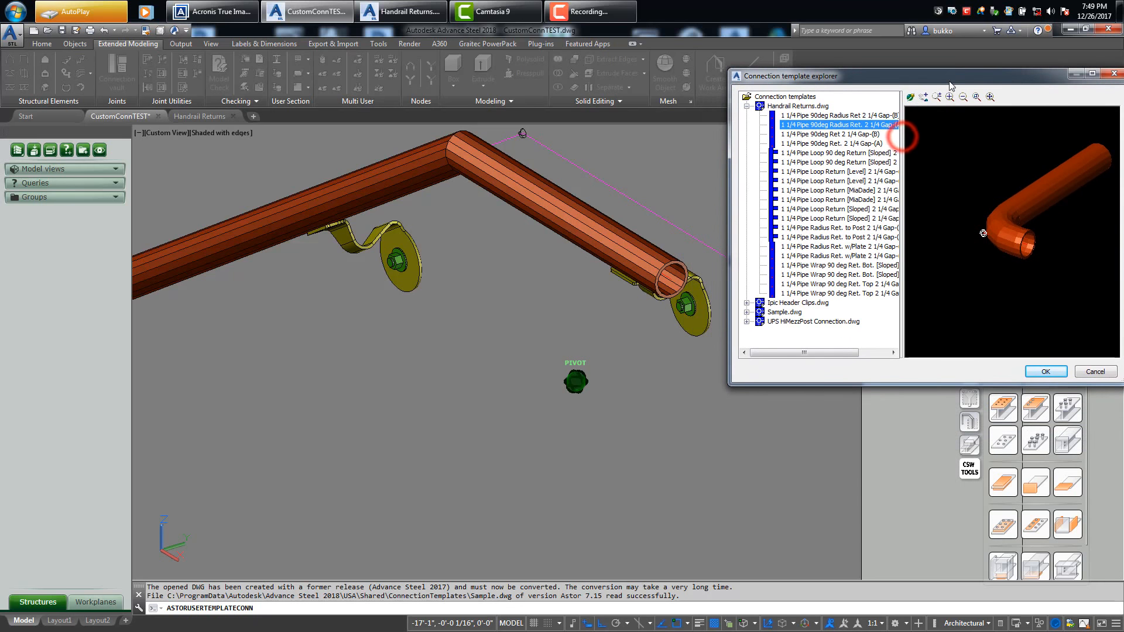
double_click(861, 125)
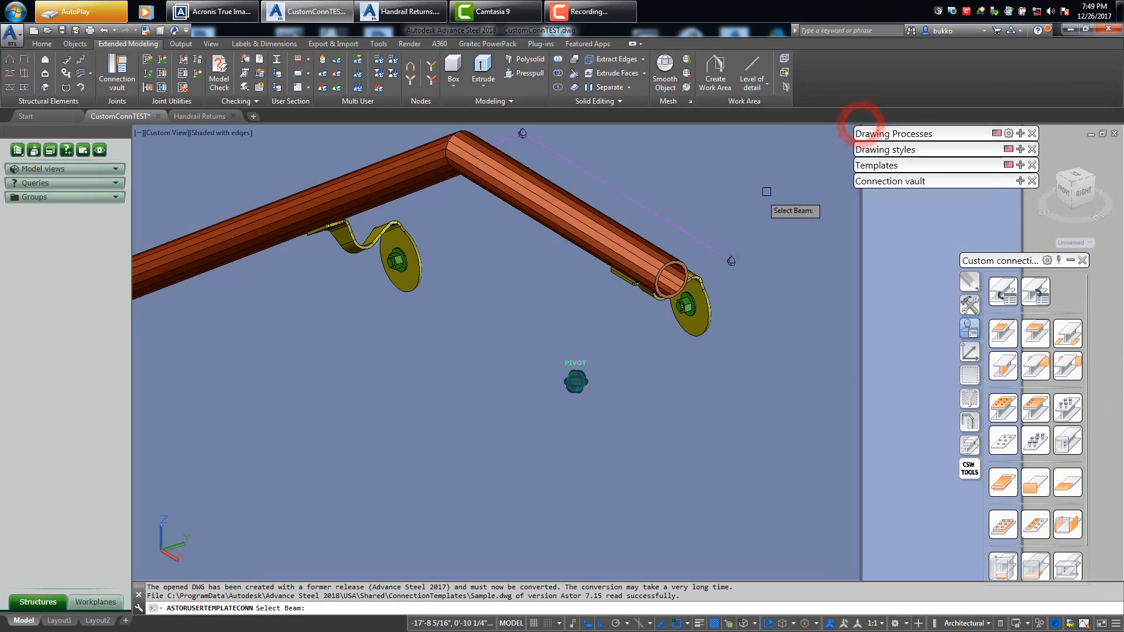
left_click(662, 265)
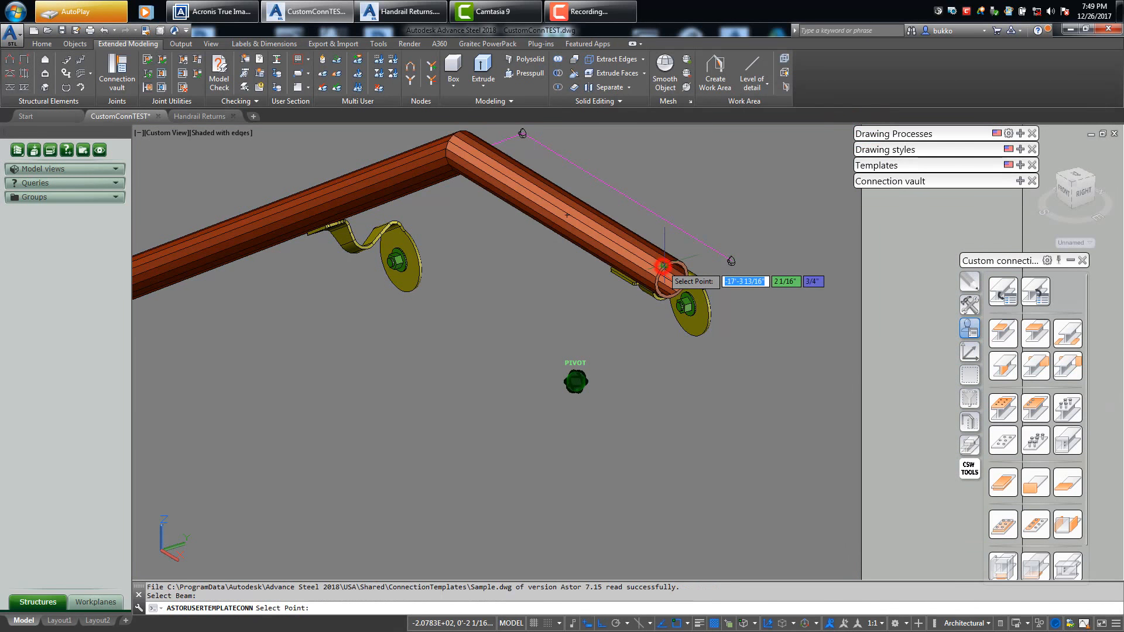
scroll(664, 266, "up", 3)
scroll(676, 265, "up", 2)
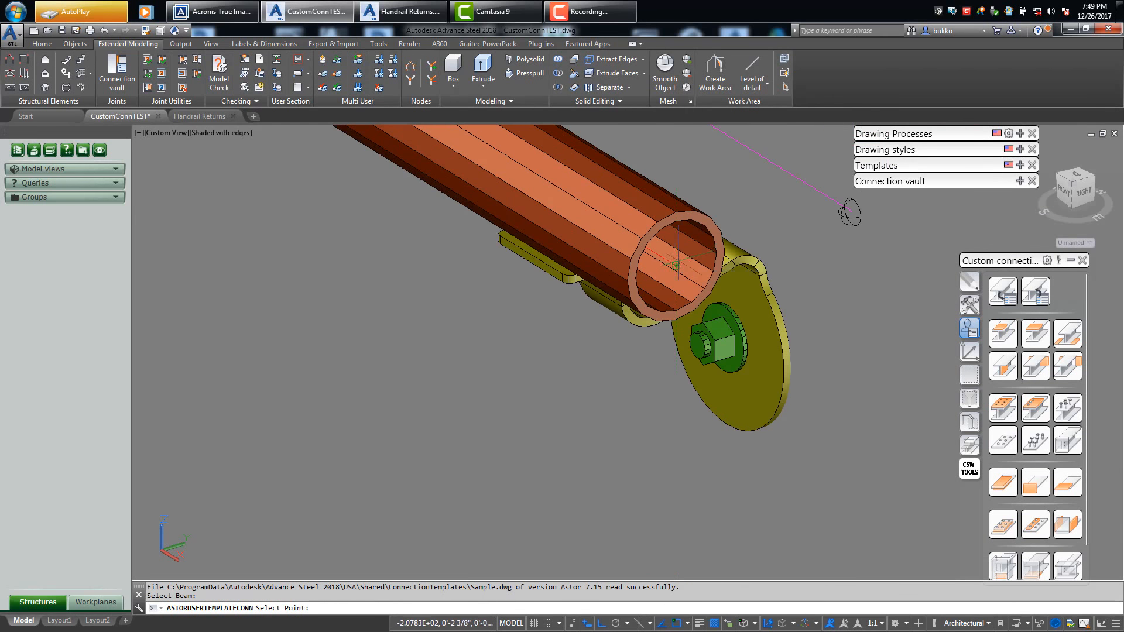
scroll(677, 264, "up", 3)
left_click(673, 270)
scroll(673, 270, "up", 2)
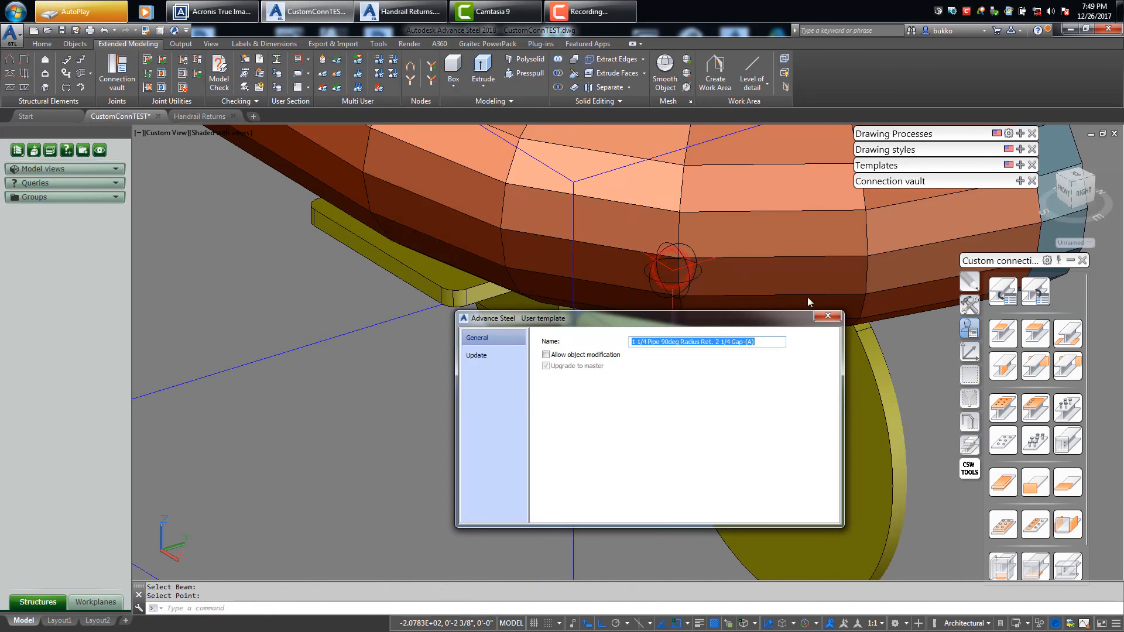
left_click(828, 317)
- Inspect the inserted radius return on the wall grabrail and review its user template properties
scroll(673, 339, "down", 8)
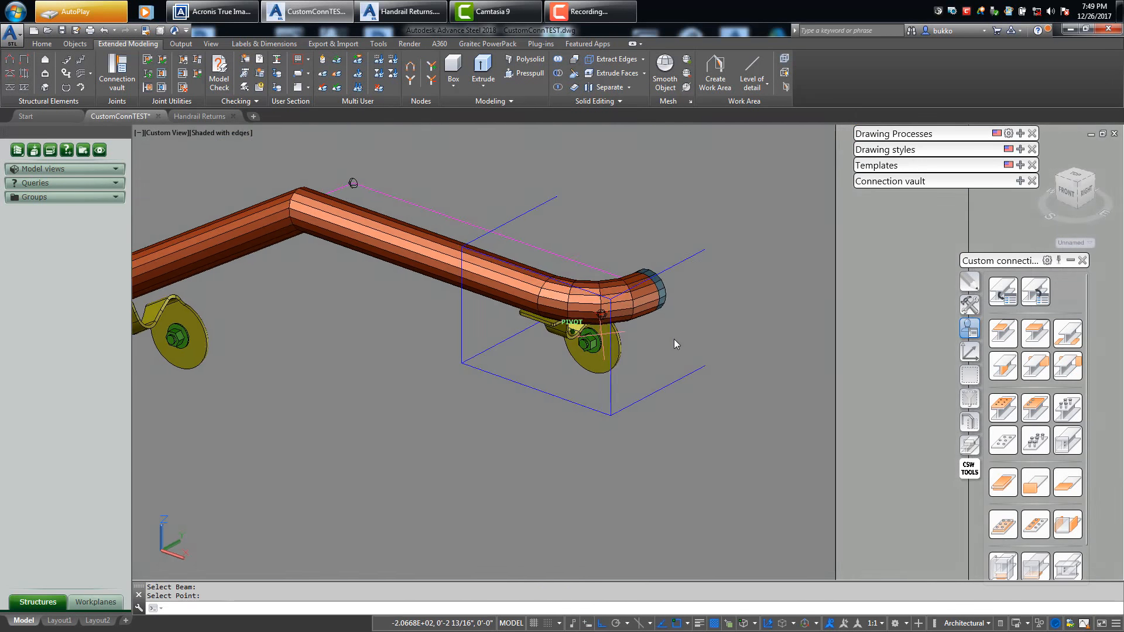
middle_click_drag(610, 350, 623, 354, "shift")
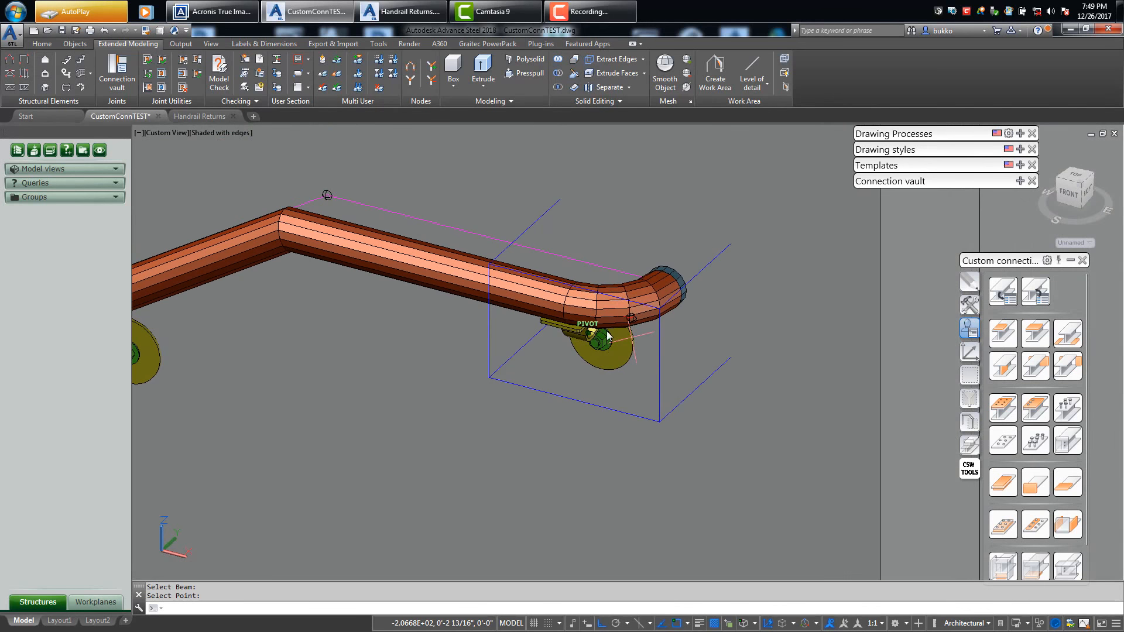
double_click(532, 226)
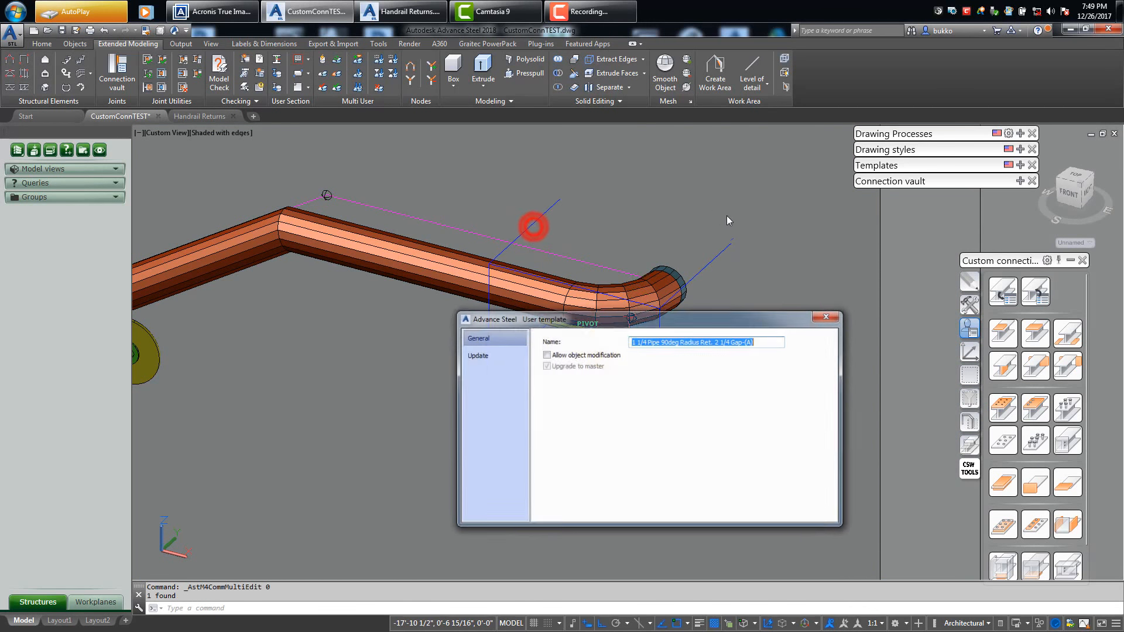
left_click(827, 317)
- Set the connection type of the handrail joint at the radius return's bend to Miter cut
scroll(638, 281, "up", 5)
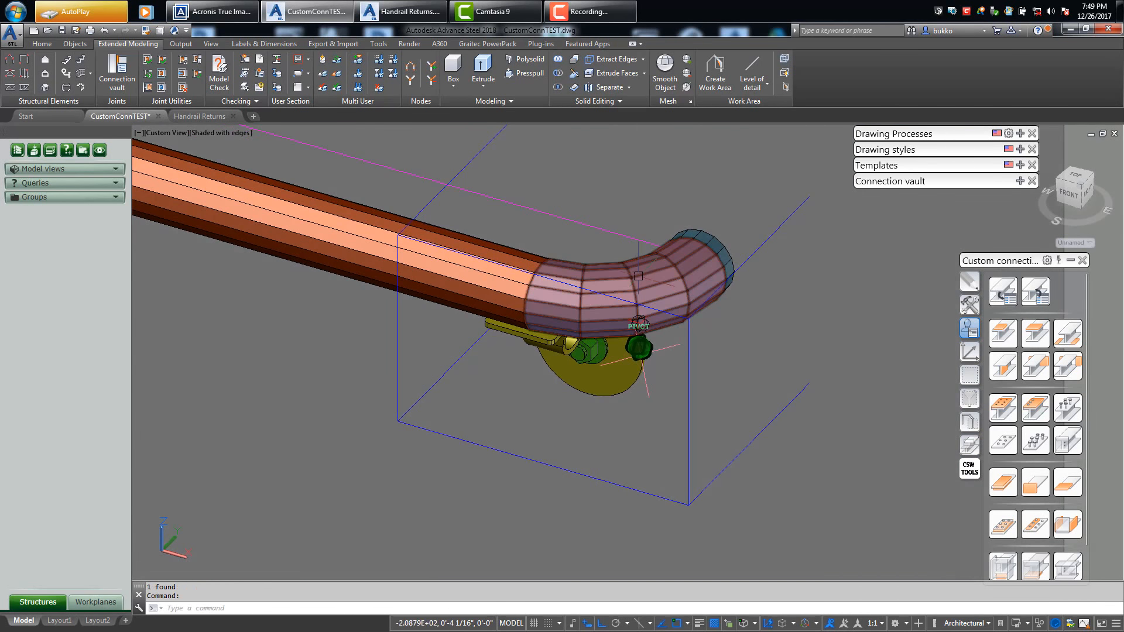
left_click(638, 276)
right_click(644, 277)
right_click(813, 416)
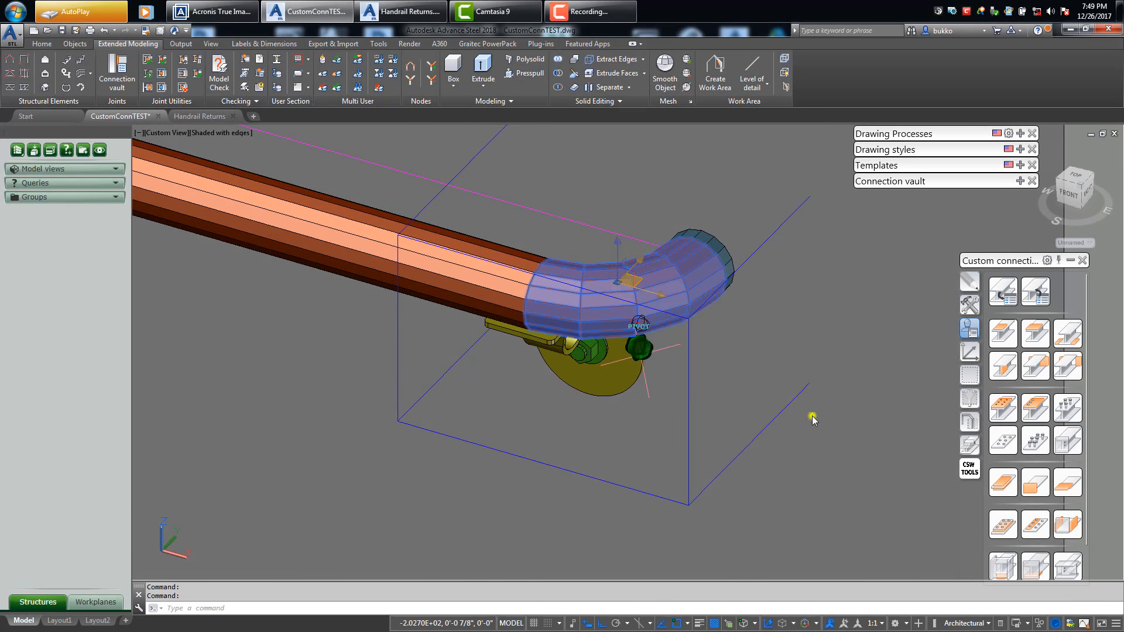
right_click(874, 344)
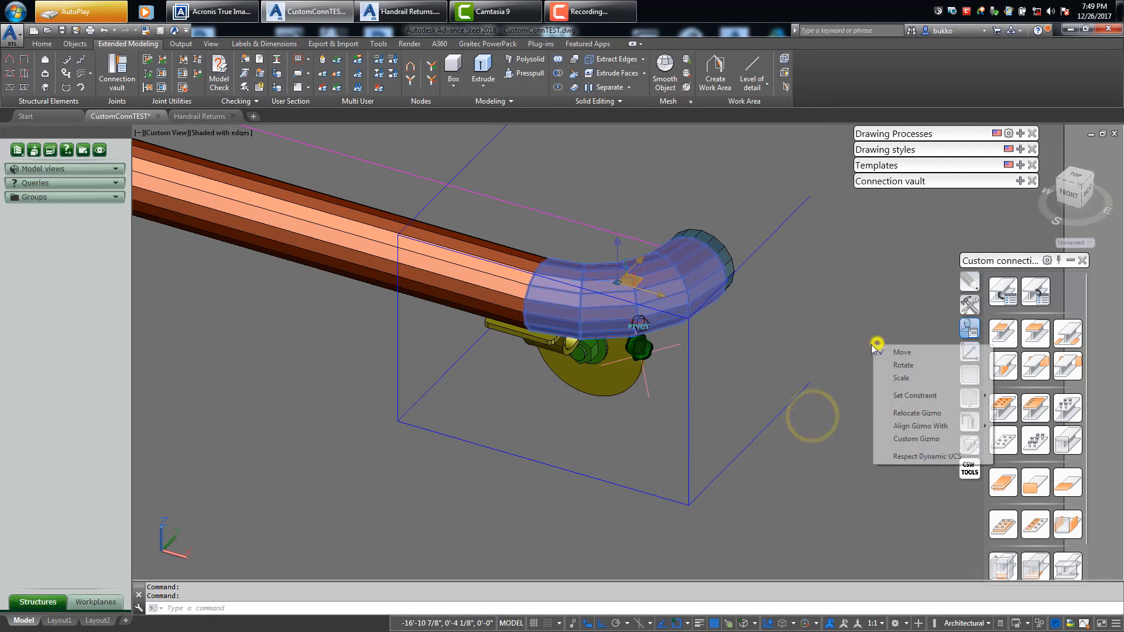
key("Escape")
left_click(690, 279)
right_click(856, 384)
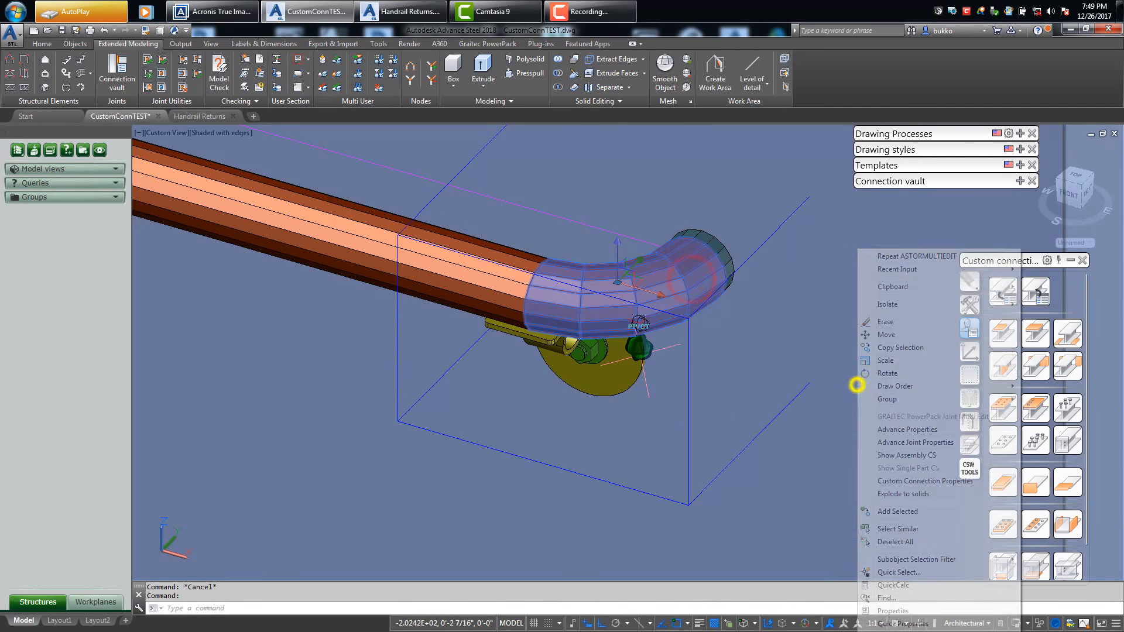
left_click(895, 443)
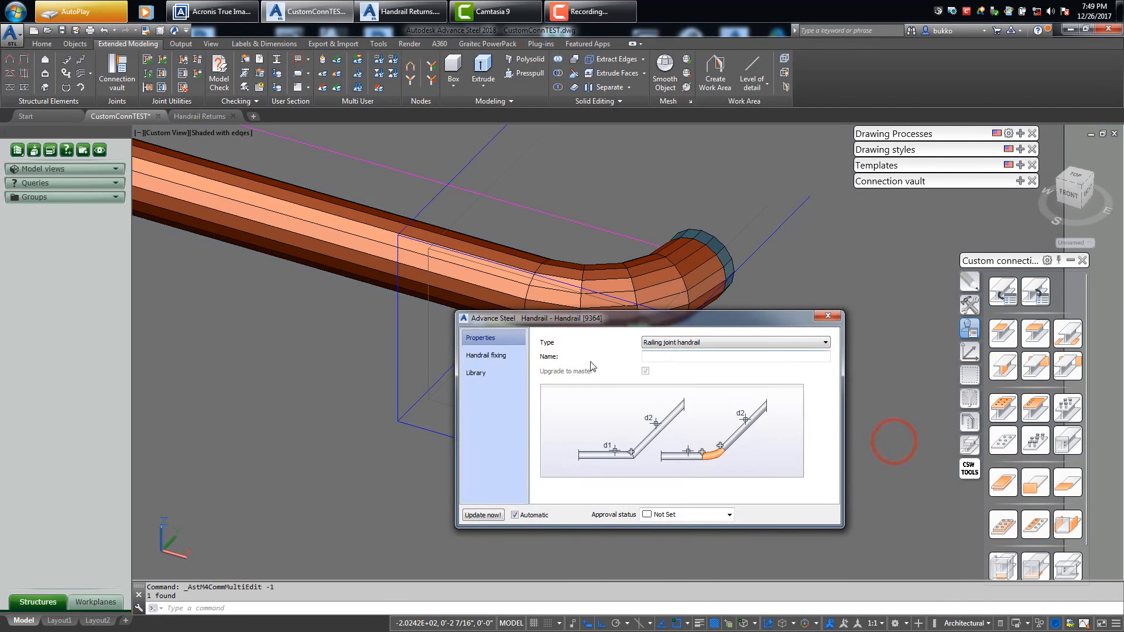
left_click(507, 357)
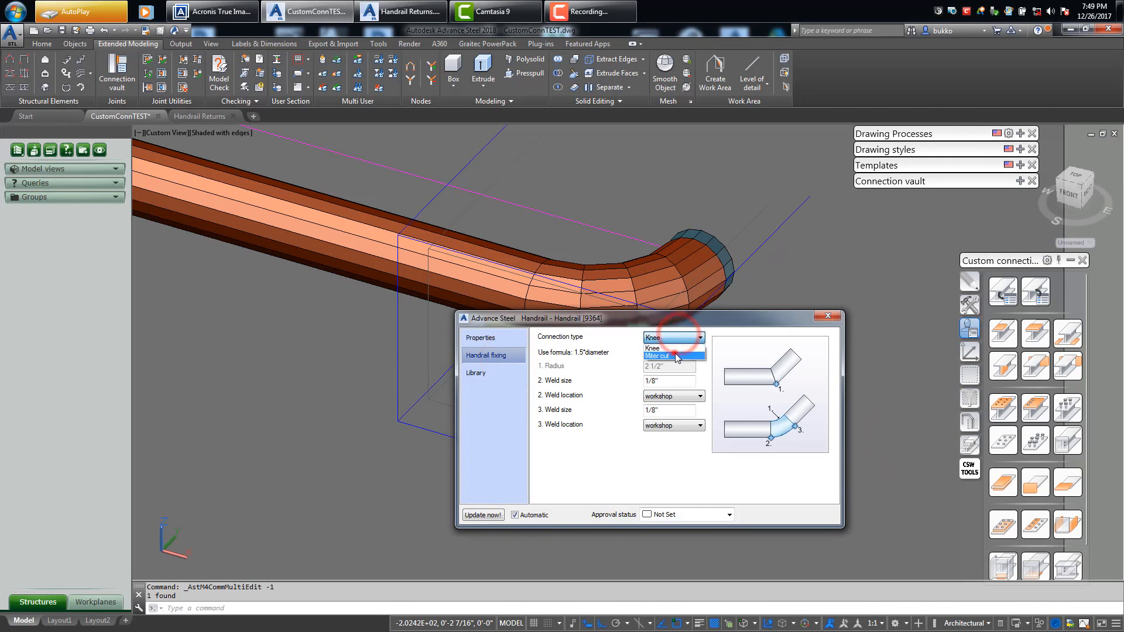
left_click(675, 354)
left_click(829, 316)
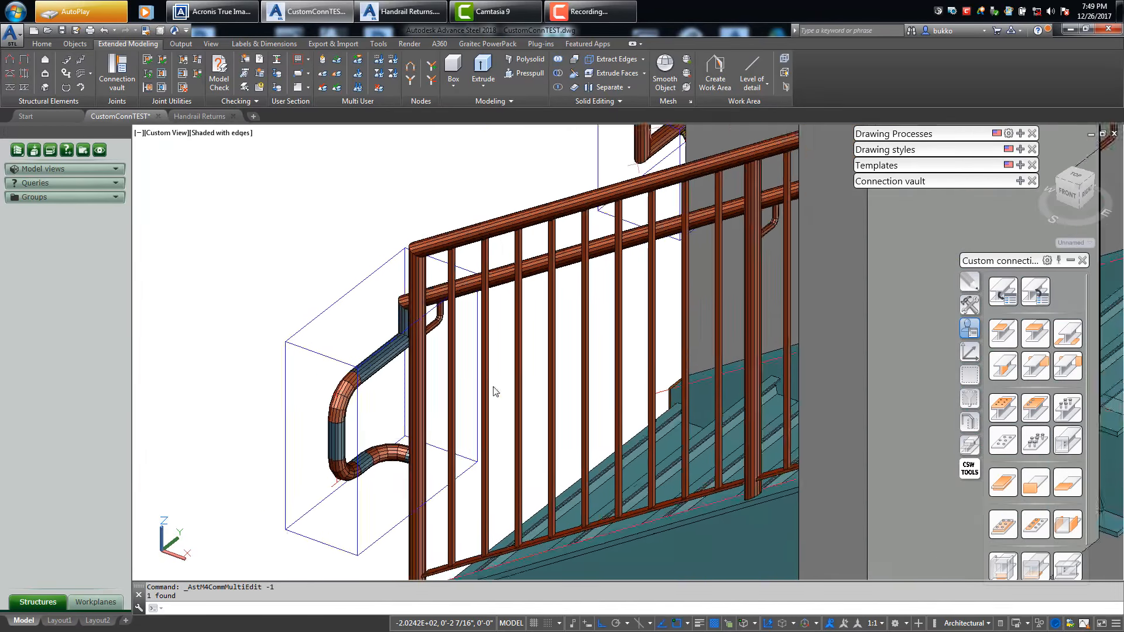
- Examine the bends of the loop return at the end post of the picket railing up close
scroll(319, 454, "up", 4)
mouse_move(319, 454)
middle_mouse_down()
mouse_move(438, 445)
mouse_move(529, 395)
middle_mouse_up()
scroll(462, 459, "up", 2)
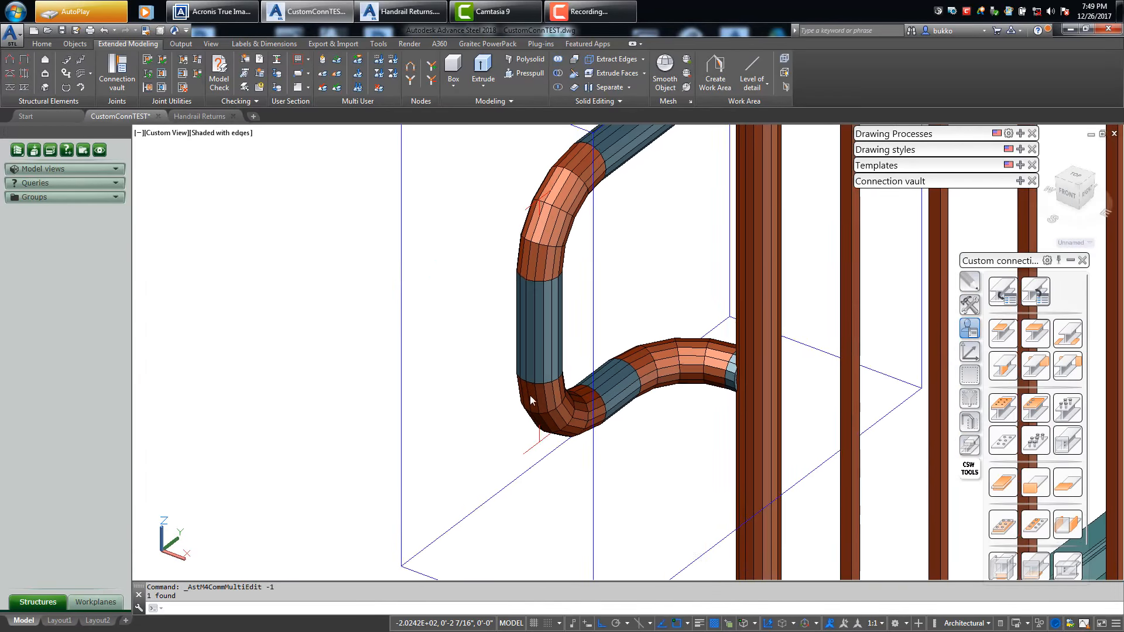
middle_click_drag(596, 428, 586, 276, "shift")
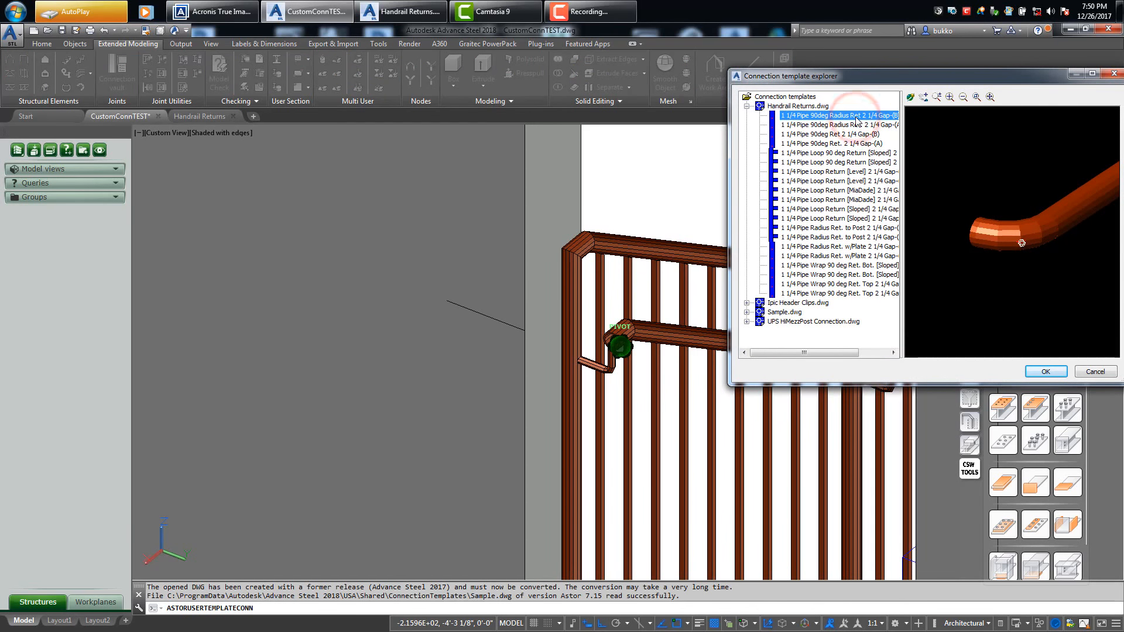
- Choose the template 1 1/4 Pipe Wrap 90 deg Ret. Top 2 1/4 Gap-(B) from Handrail Returns.dwg
key("Down")
key("Down")
key("Down")
key("Down")
key("Down")
key("Down")
key("Down")
key("Down")
key("Down")
key("Down")
key("Down")
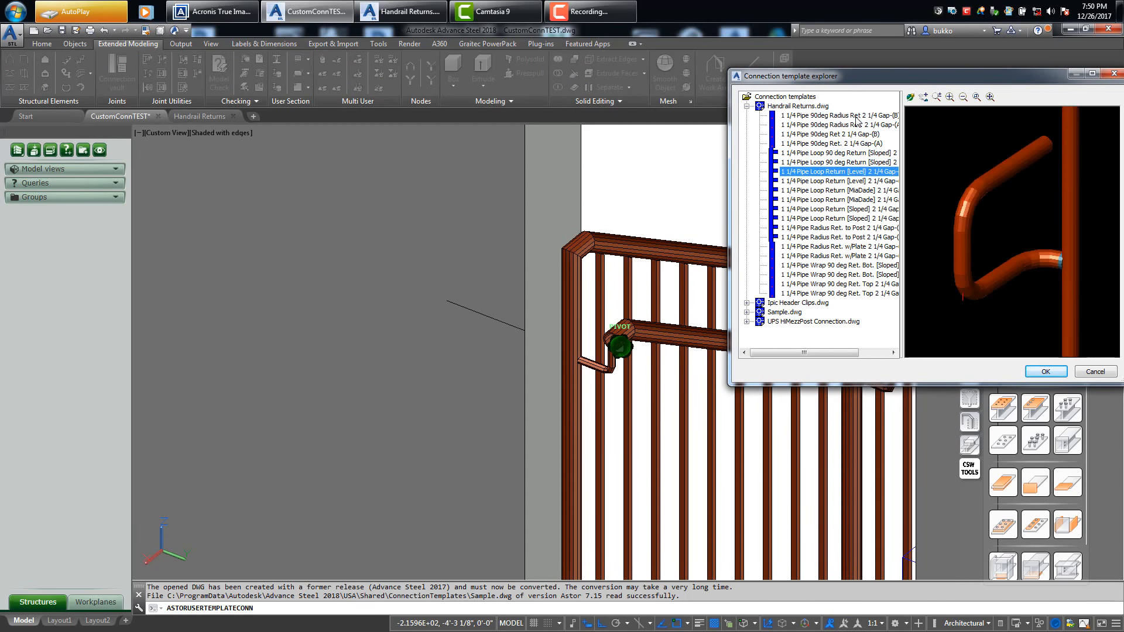
key("Down")
key("Down")
key("Down")
key("Down")
key("Down")
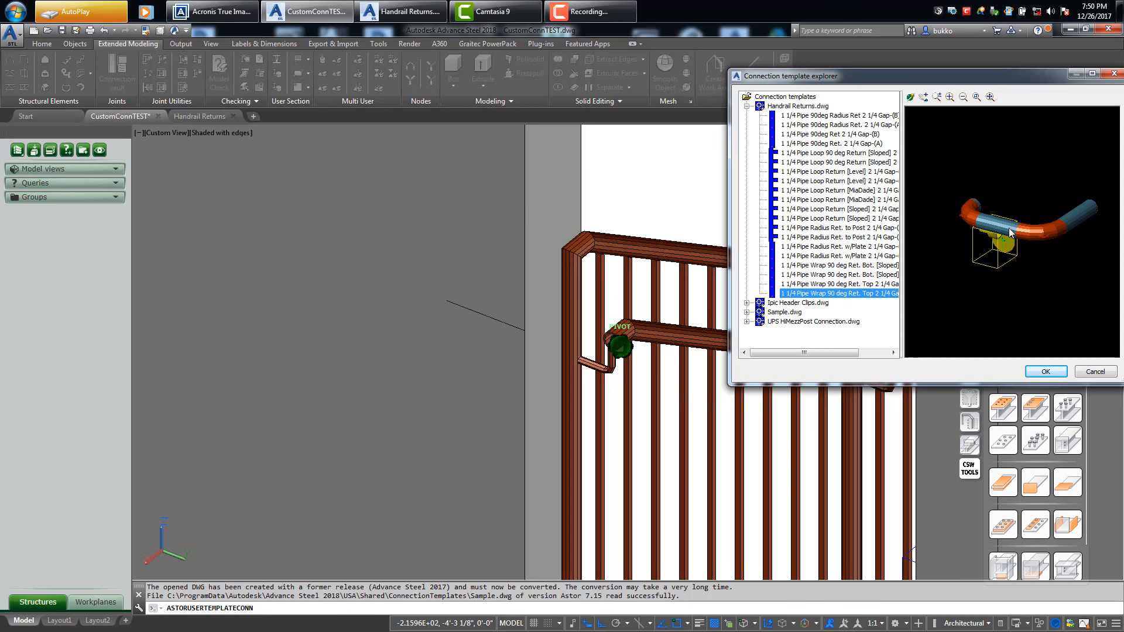
double_click(840, 295)
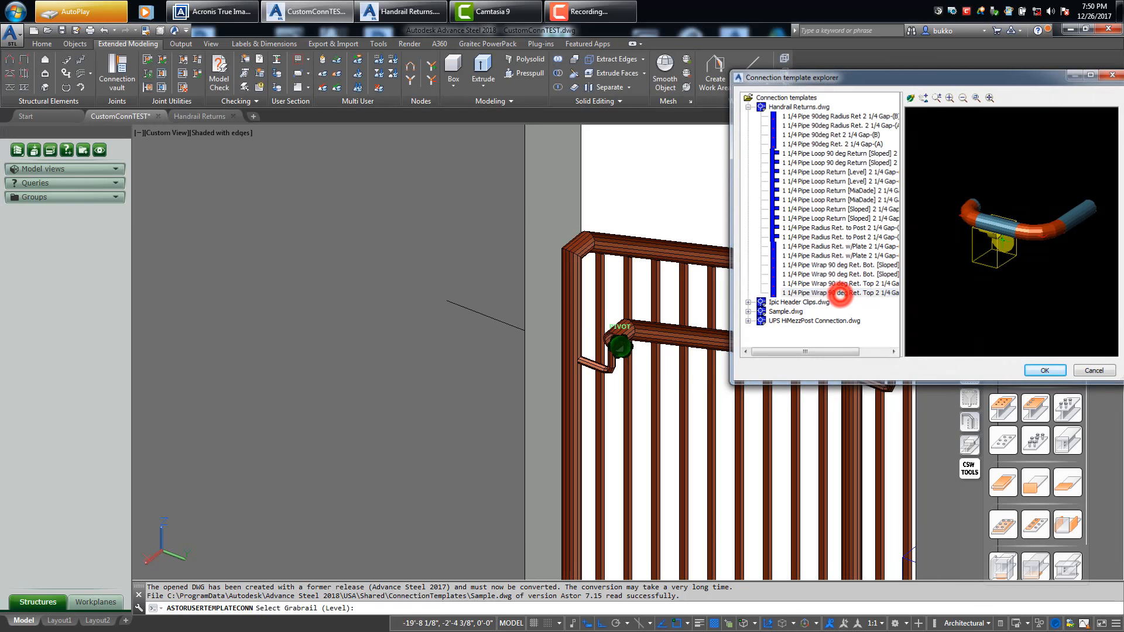
- Insert the wrap return on the short open-ended level grabrail piece, using the far endpoint of the line on the wall as the center of return
scroll(534, 264, "up", 3)
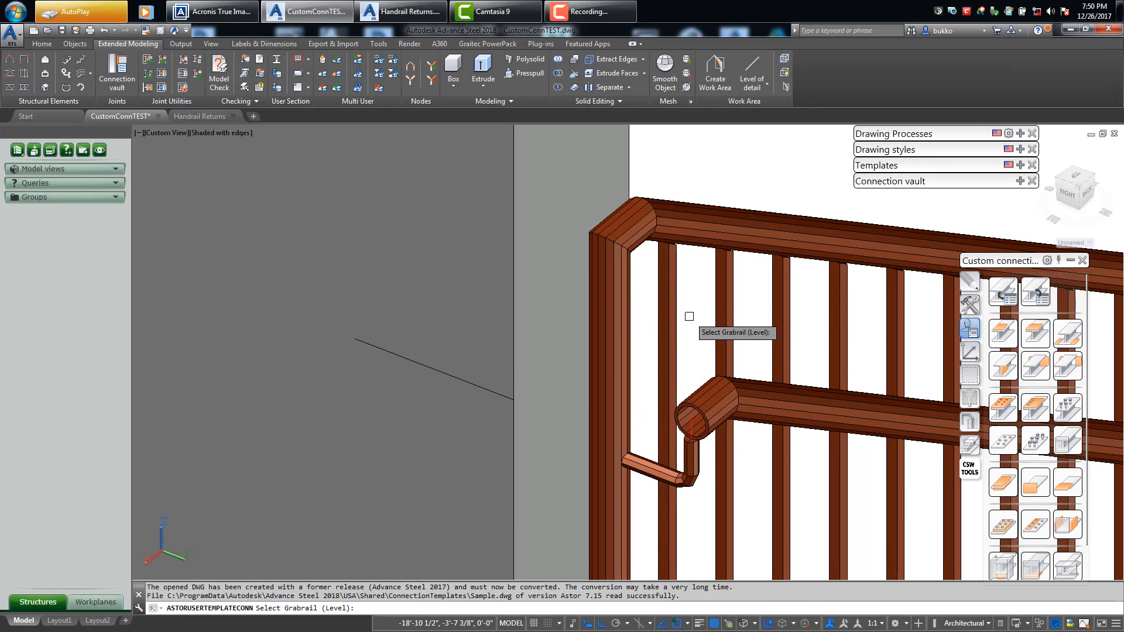
scroll(703, 375, "up", 3)
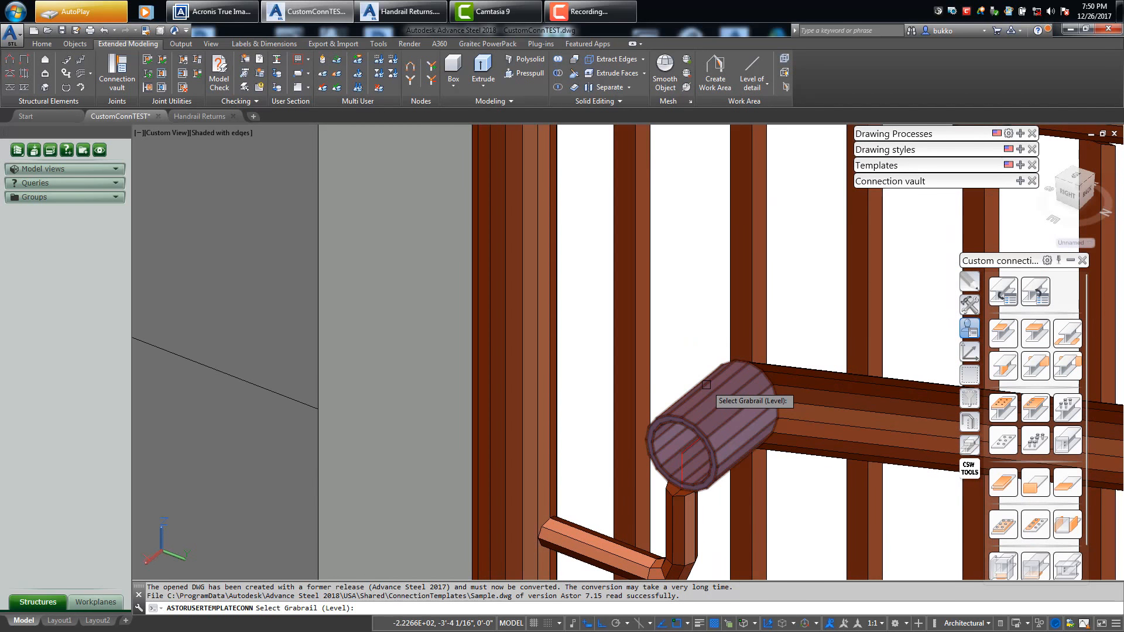
left_click(706, 384)
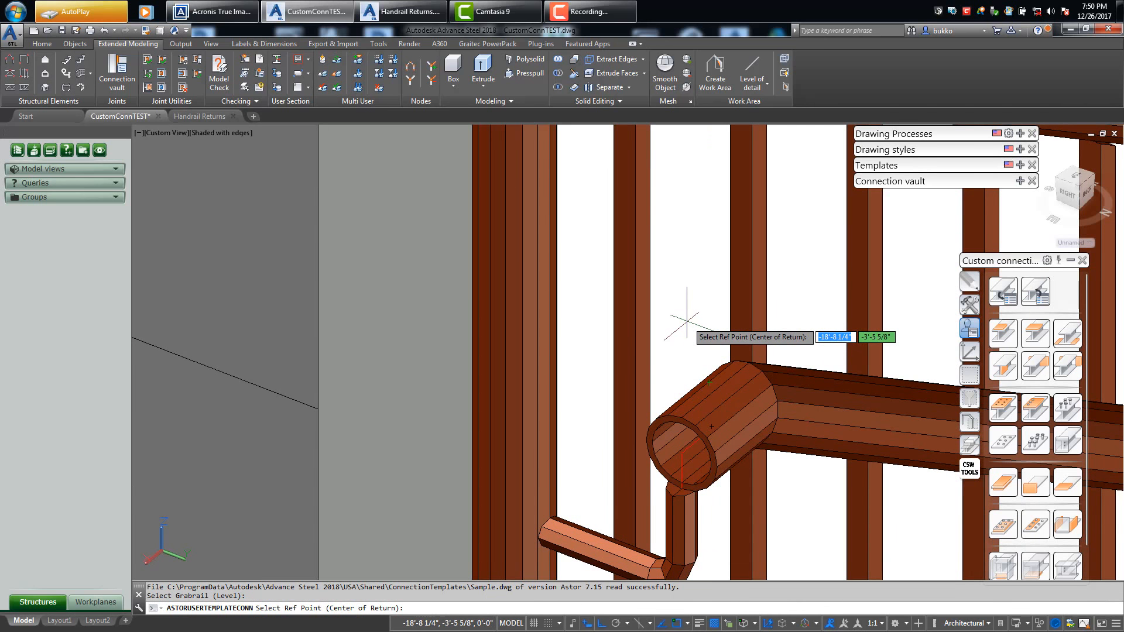
scroll(687, 321, "down", 4)
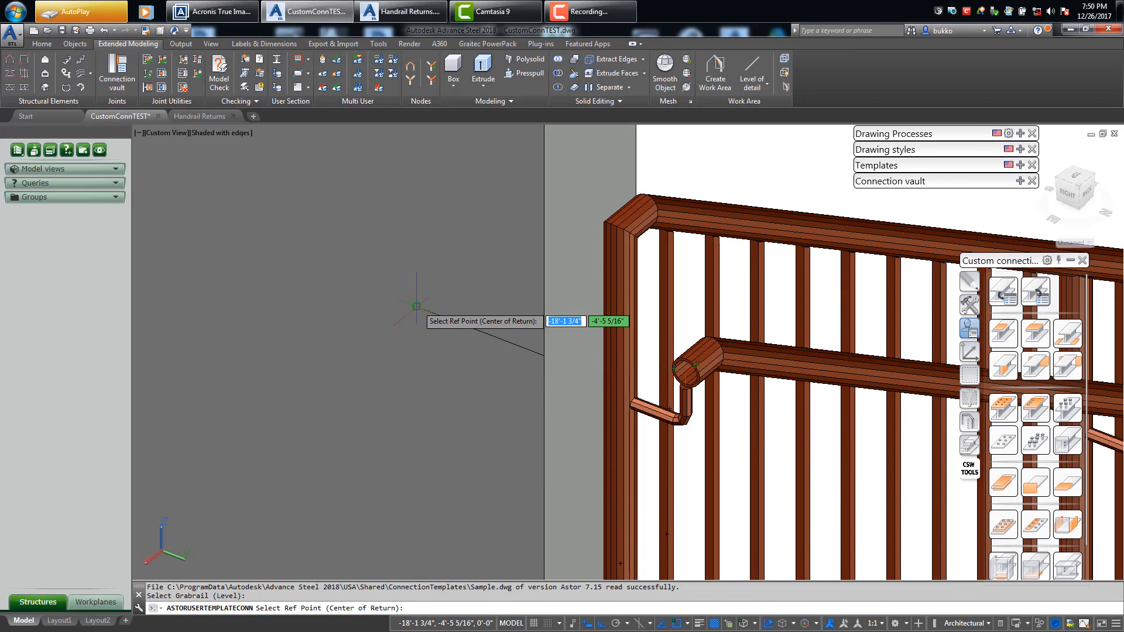
left_click(417, 306)
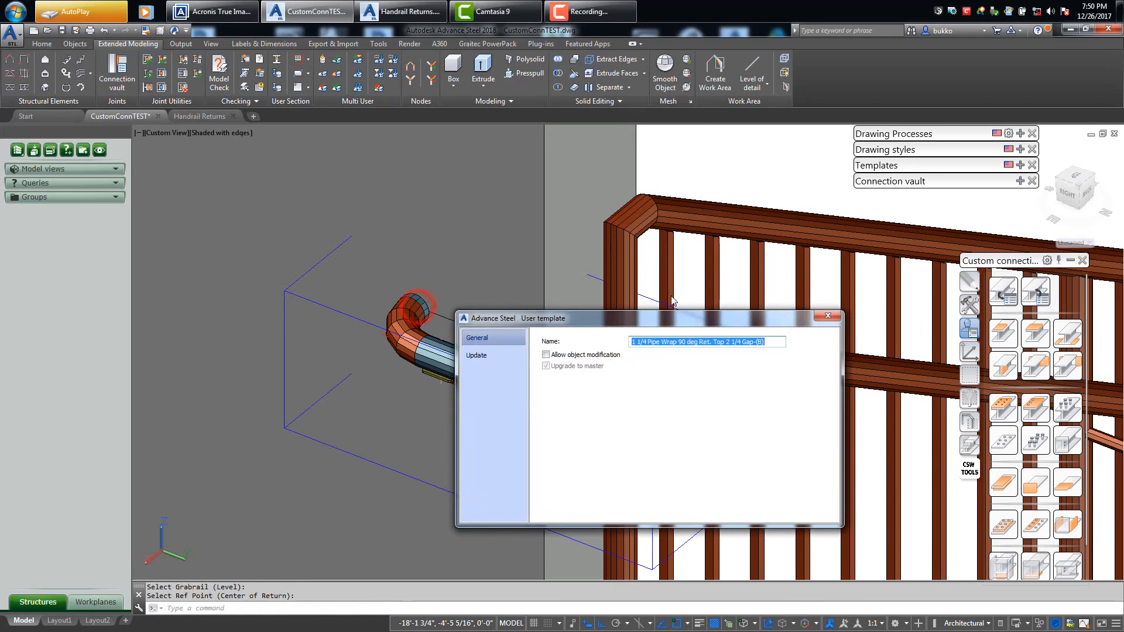
left_click(825, 316)
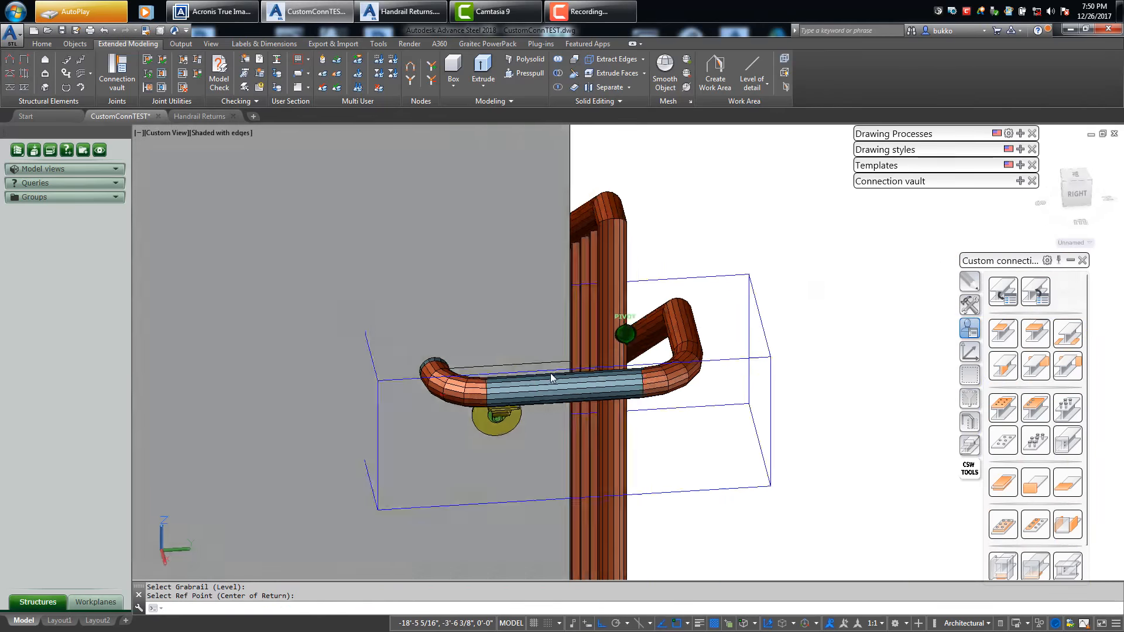